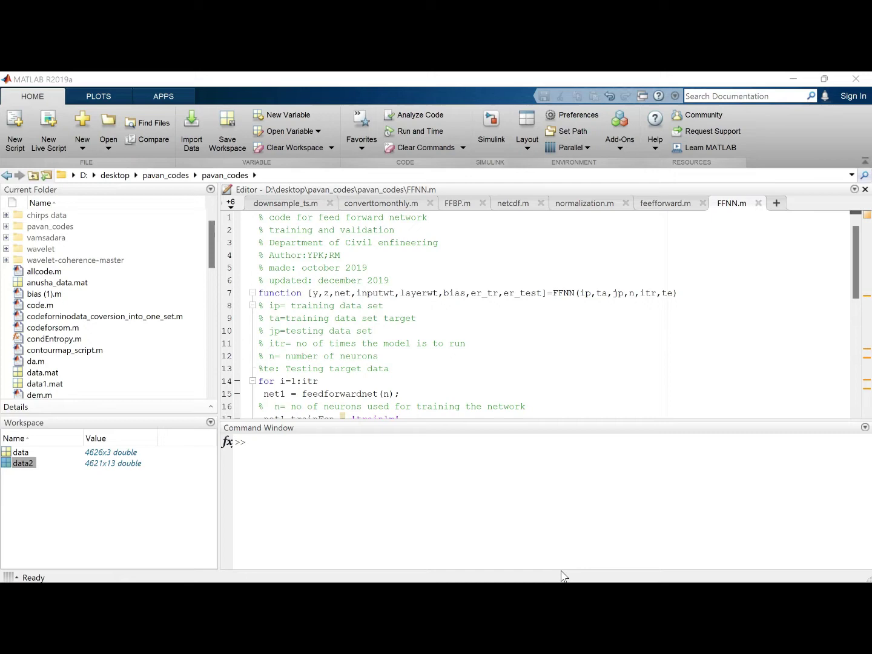
Inspect the data2 and data arrays, selecting data's input columns 1–2 and target column 3
double_click(23, 463)
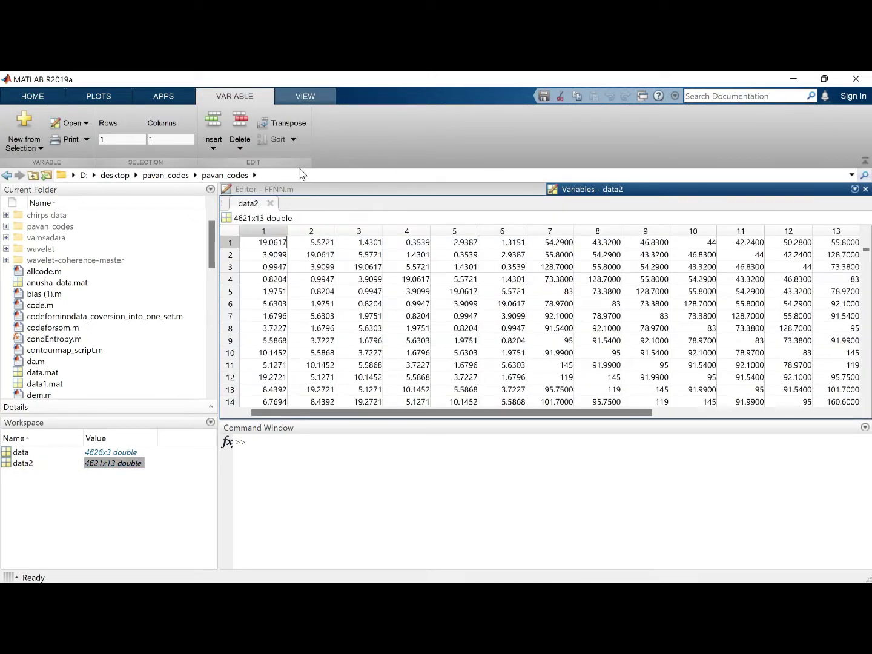
click(306, 190)
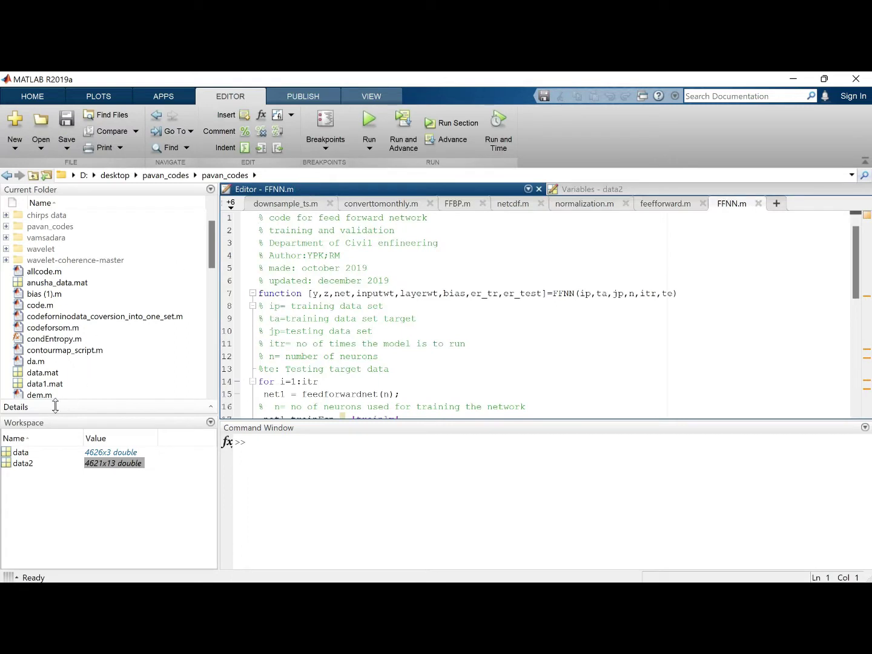
click(23, 455)
double_click(24, 454)
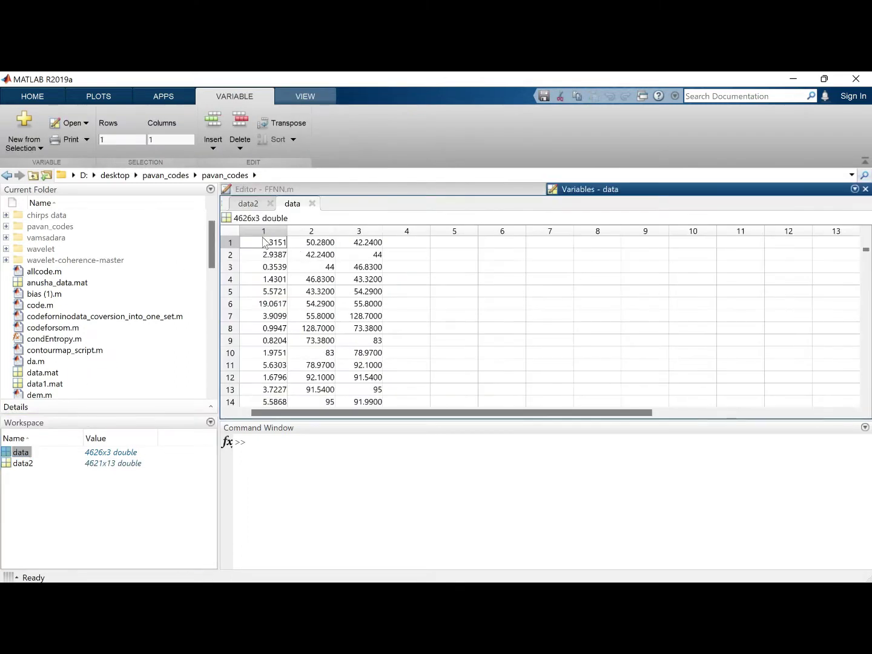
click(260, 232)
drag(262, 237, 325, 239)
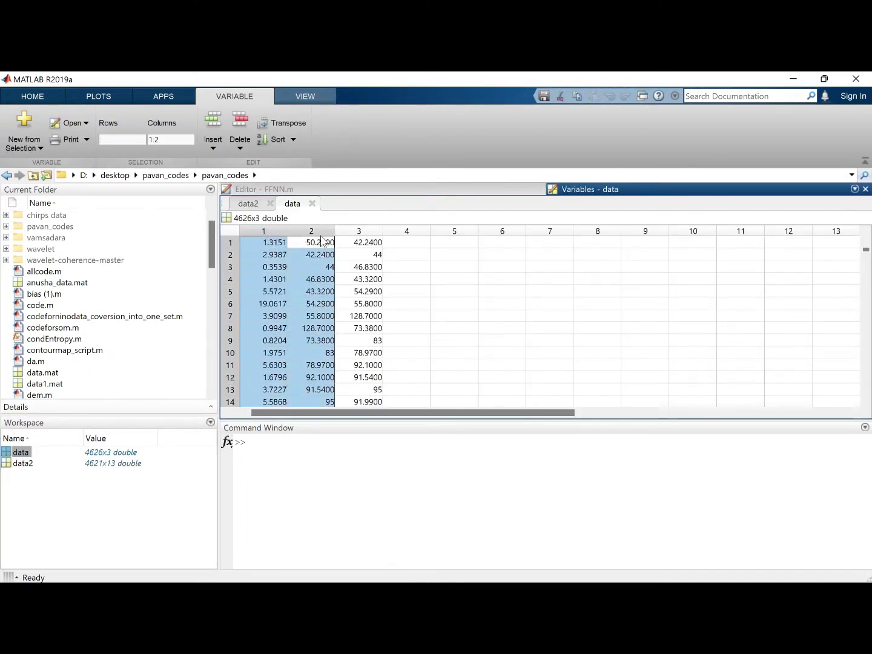
click(368, 233)
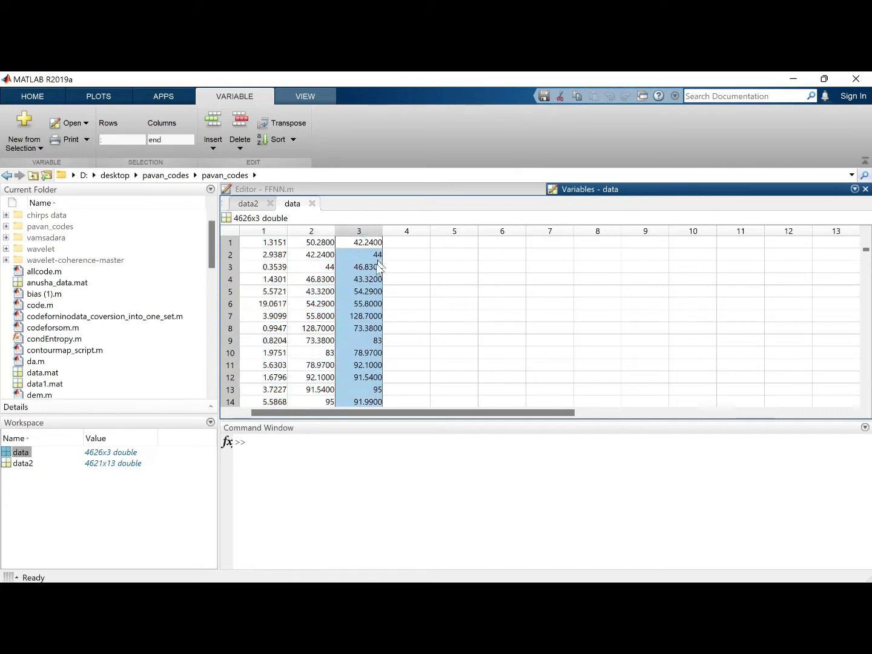
key(ctrl+w)
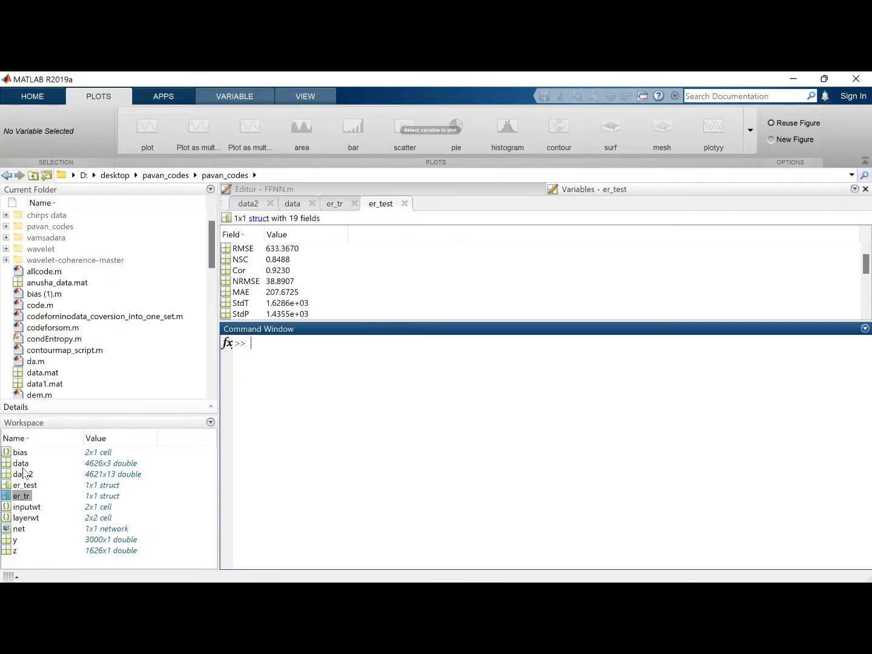
Delete every workspace variable except data and data2
double_click(30, 476)
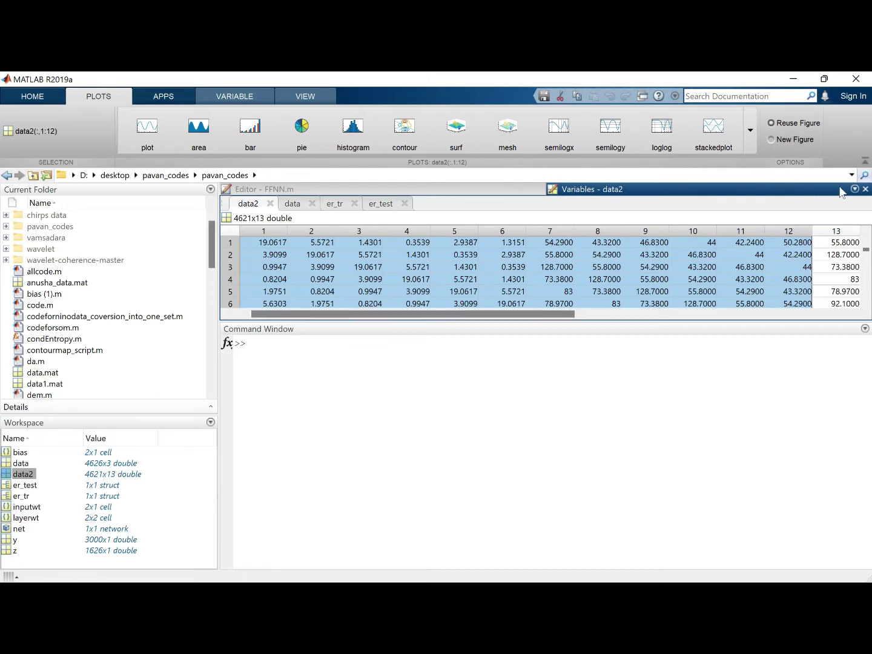
click(866, 189)
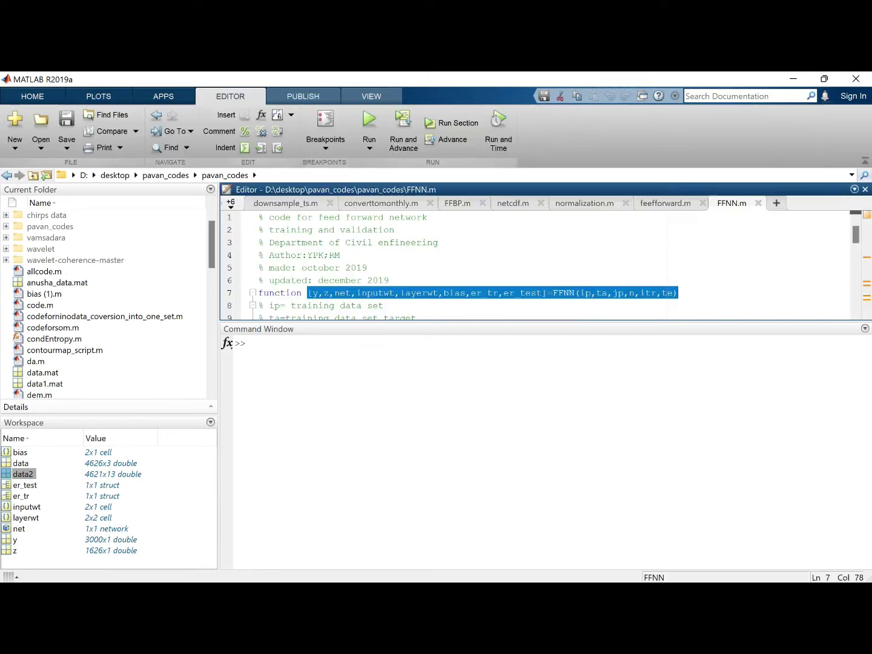
click(170, 515)
key(ctrl+a)
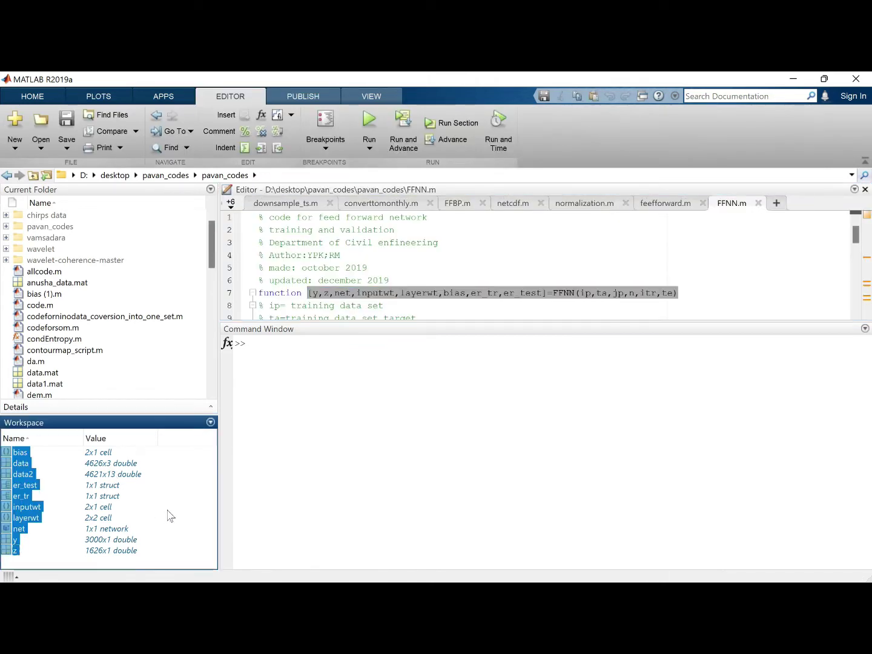
ctrl+click(8, 465)
ctrl+click(8, 475)
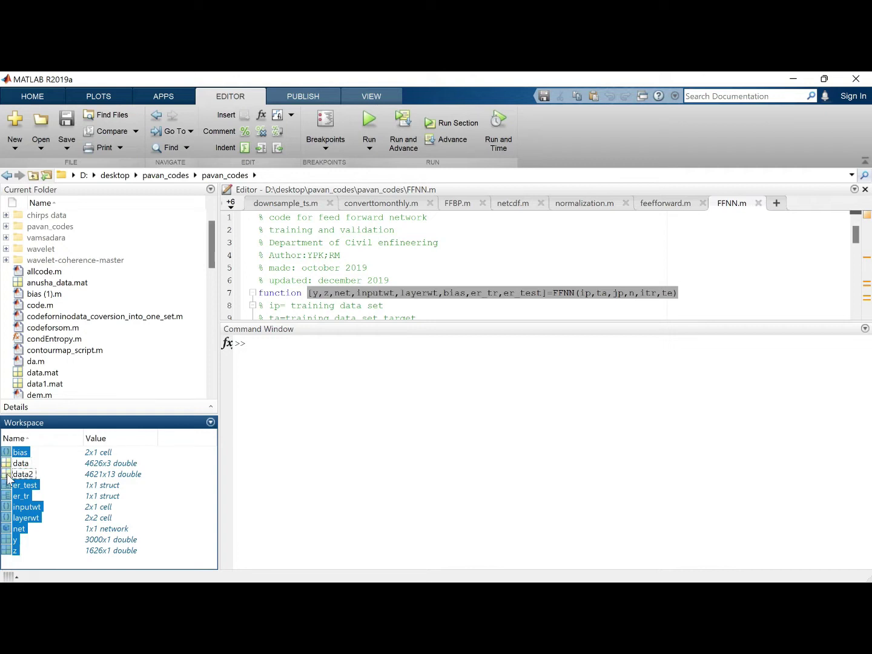
key(Delete)
key(Return)
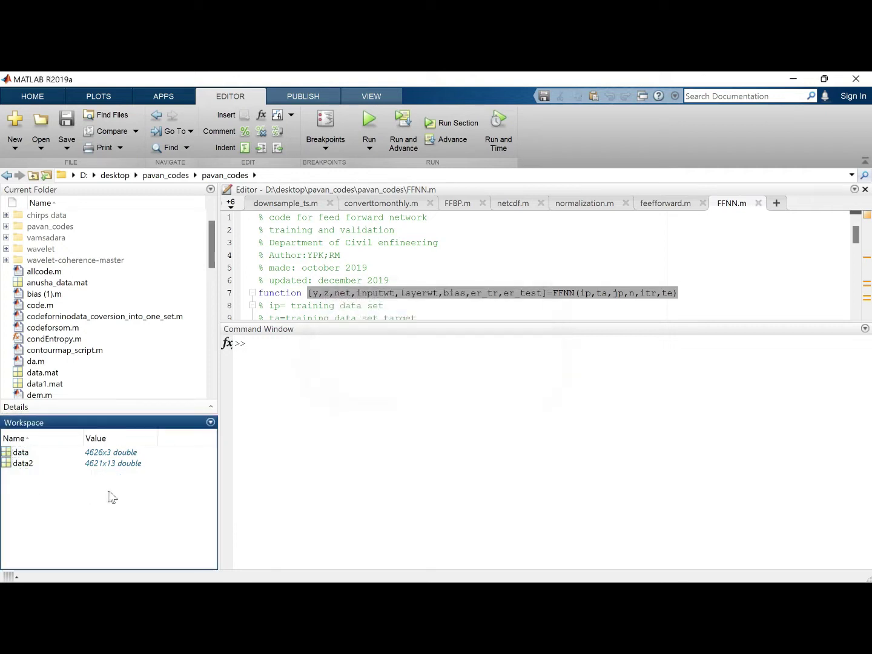
Rerun the recalled FFNN call on data2 with columns 1:12 as inputs and 13 as target
click(248, 343)
key(Up)
key(Up)
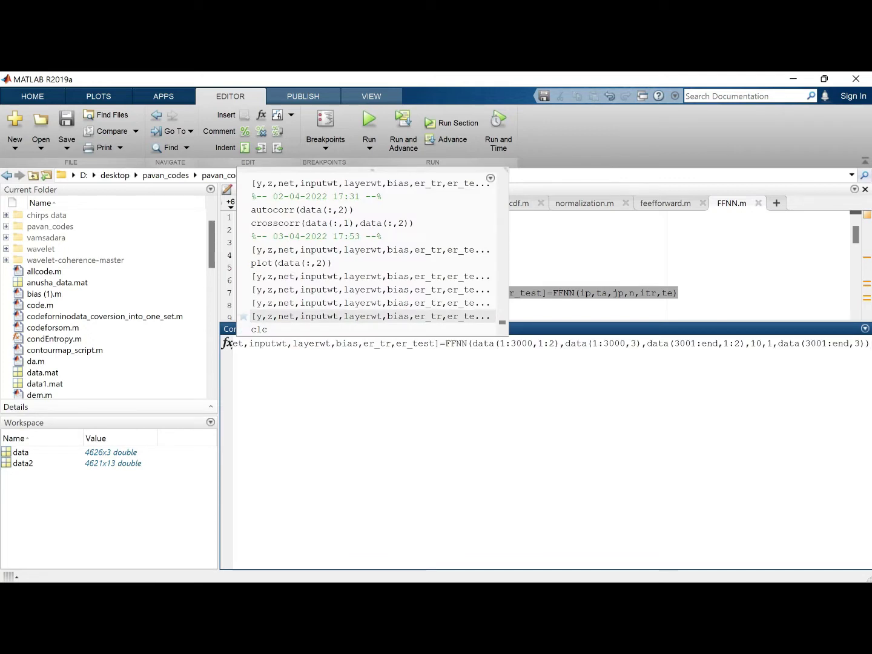
key(Right)
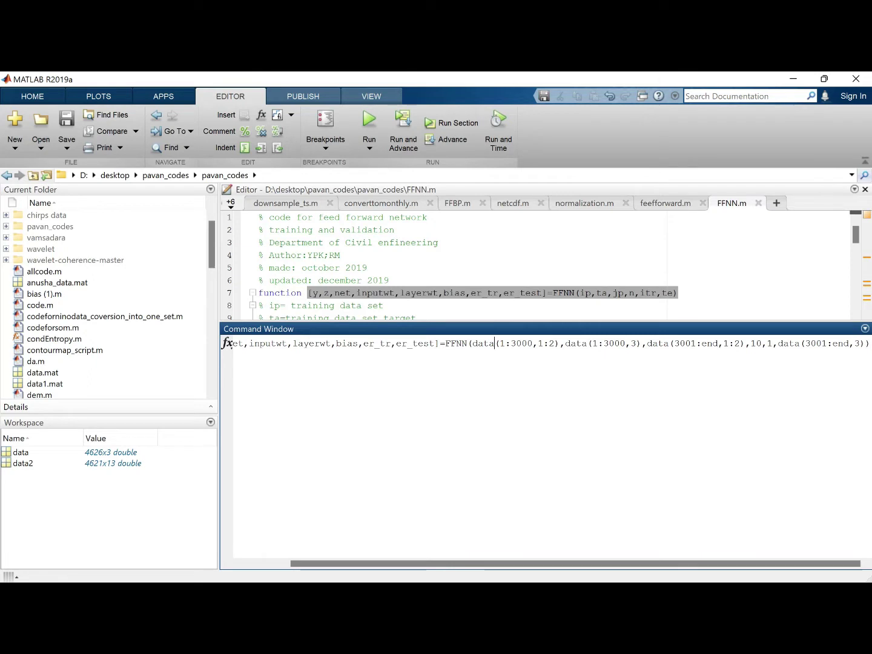
text(2)
key(Right)
key(Right)
key(Right)
key(Right)
key(Right)
key(Right)
key(Right)
key(Right)
key(Right)
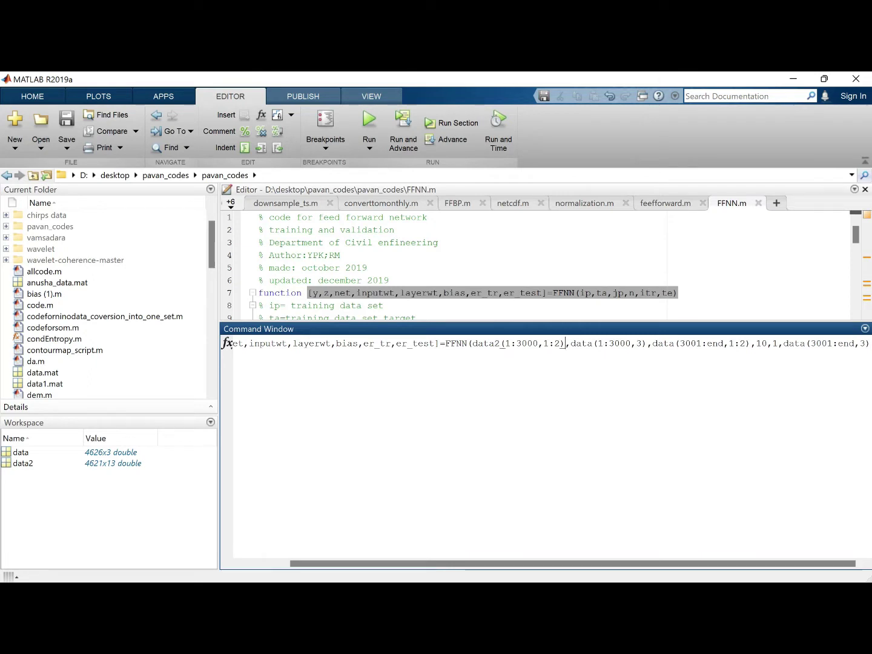
text(2)
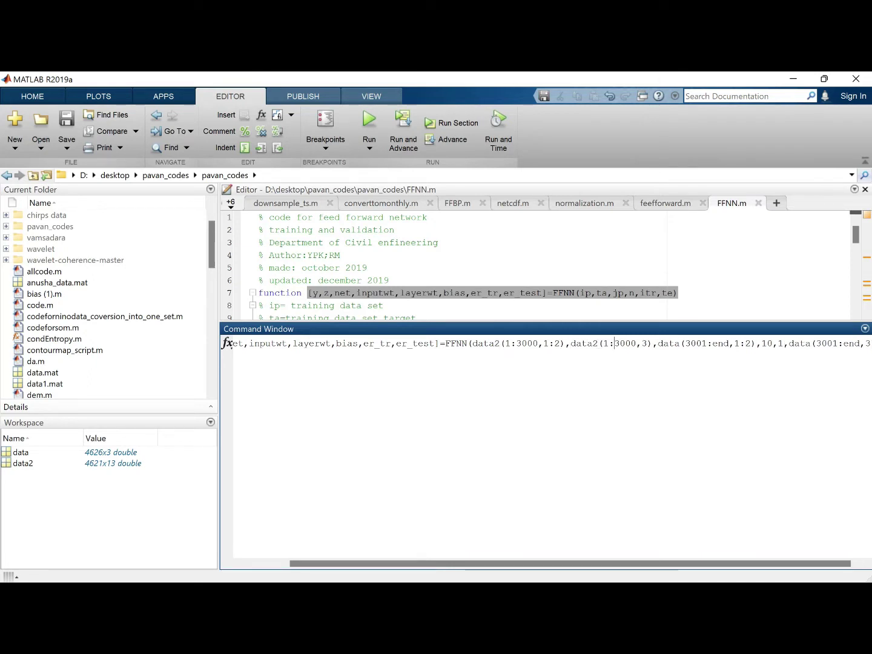
key(Right)
key(Right)
key(Right)
key(Right)
key(Right)
key(Right)
key(Right)
key(Right)
key(Right)
key(Right)
key(Right)
text(2)
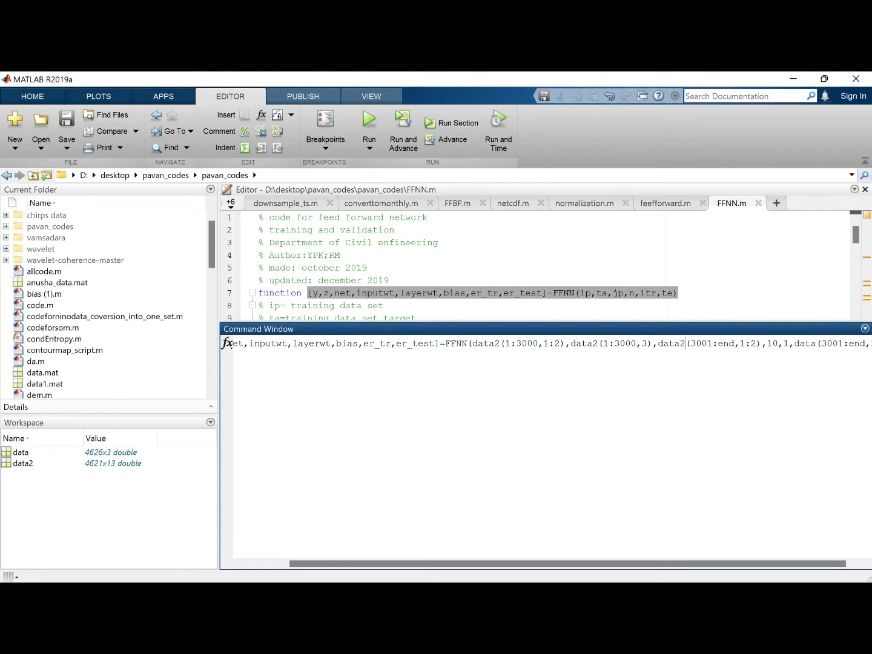
key(Right)
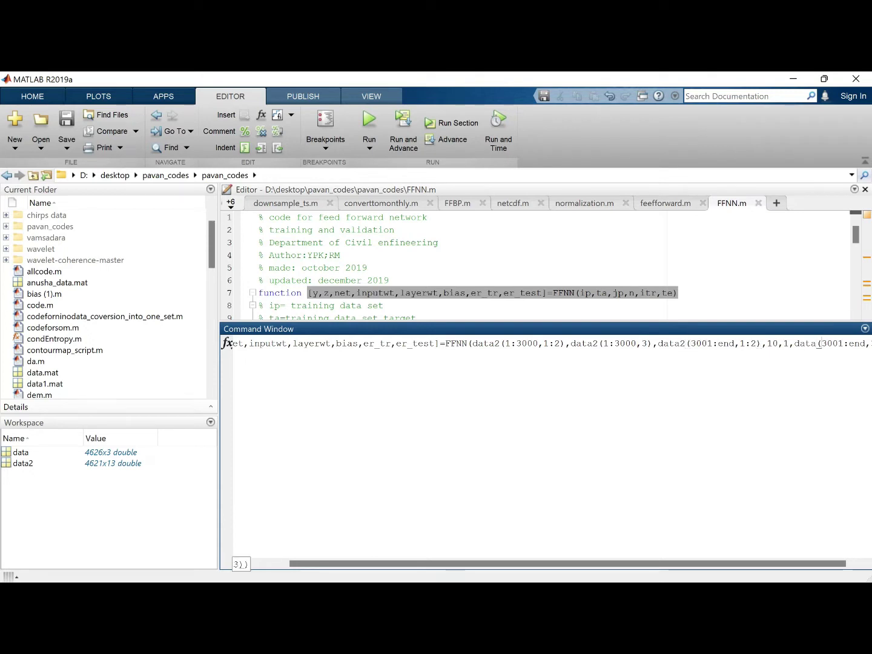
key(Left)
text(2)
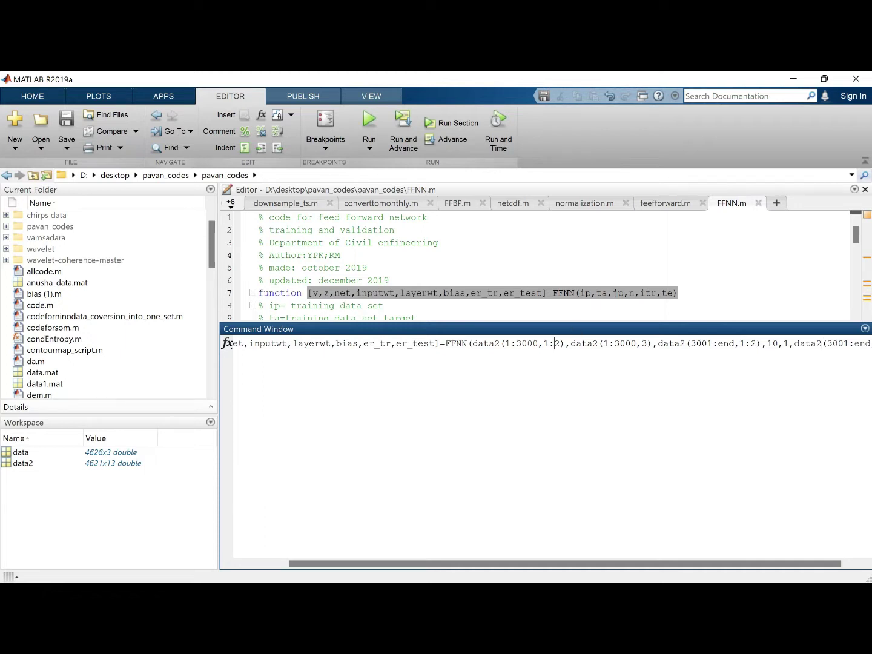
text(1)
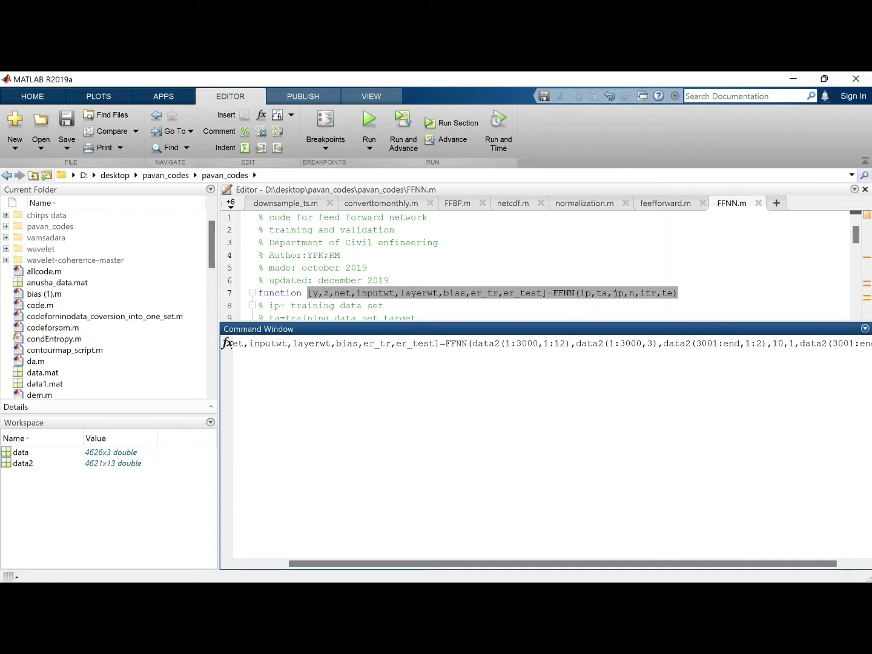
text(1)
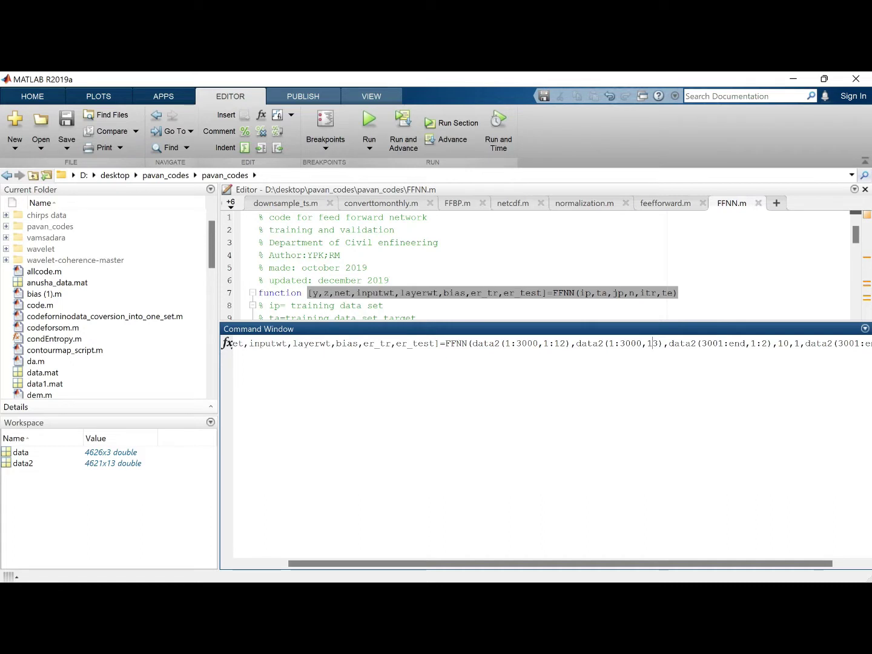
text(1)
drag(696, 563, 736, 563)
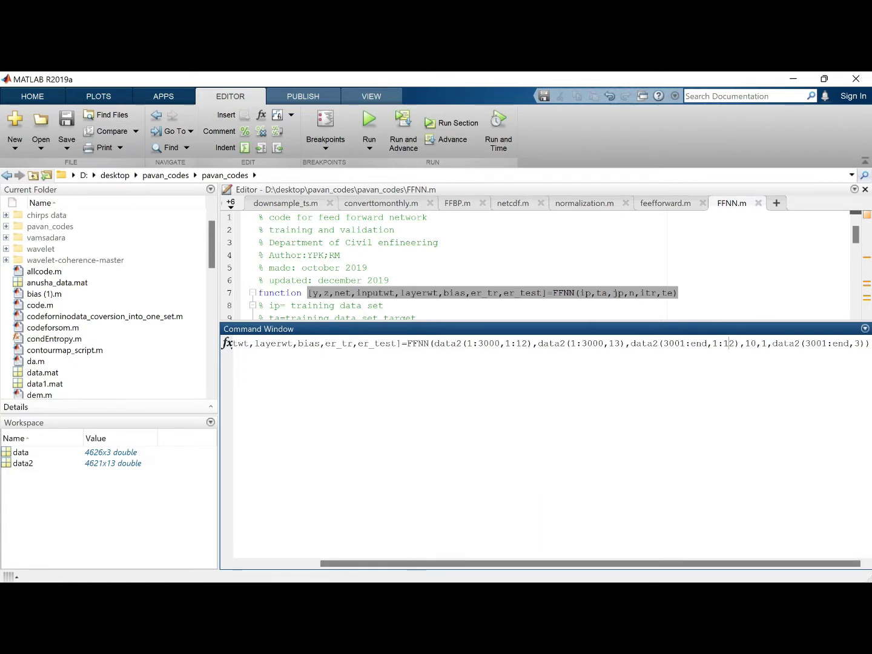
text(1)
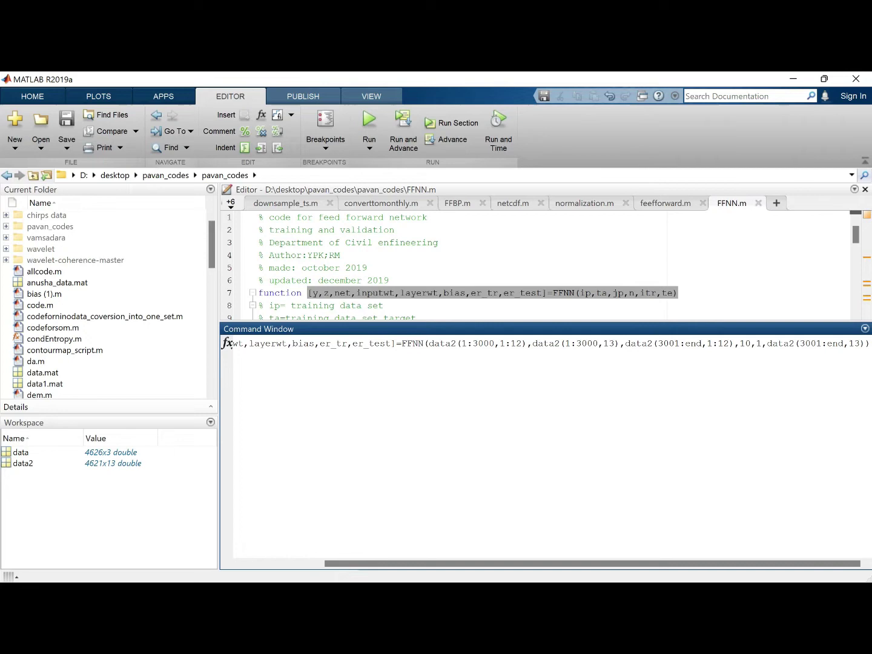
key(Return)
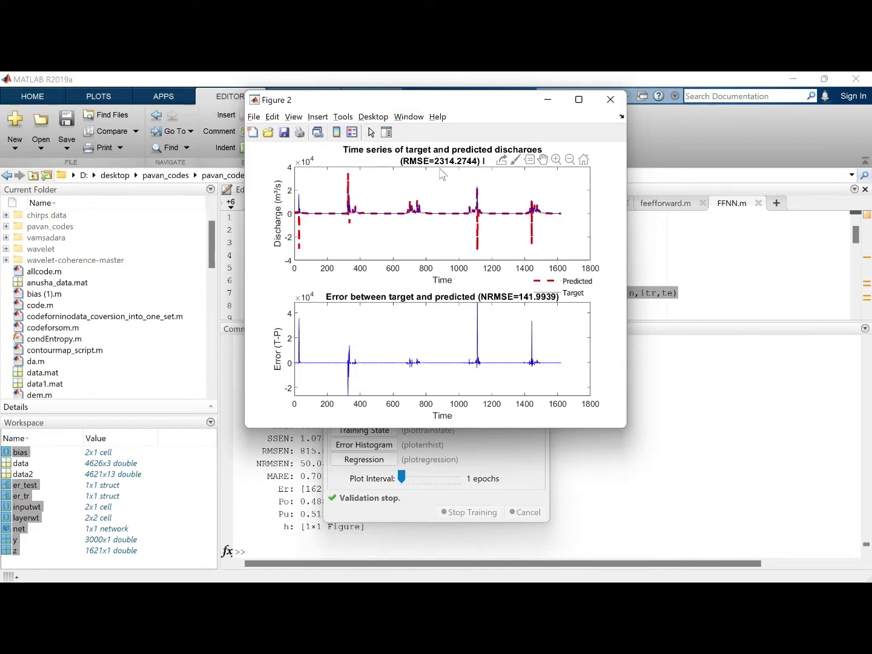
Close both result figures and the neural network training window
click(618, 103)
click(612, 101)
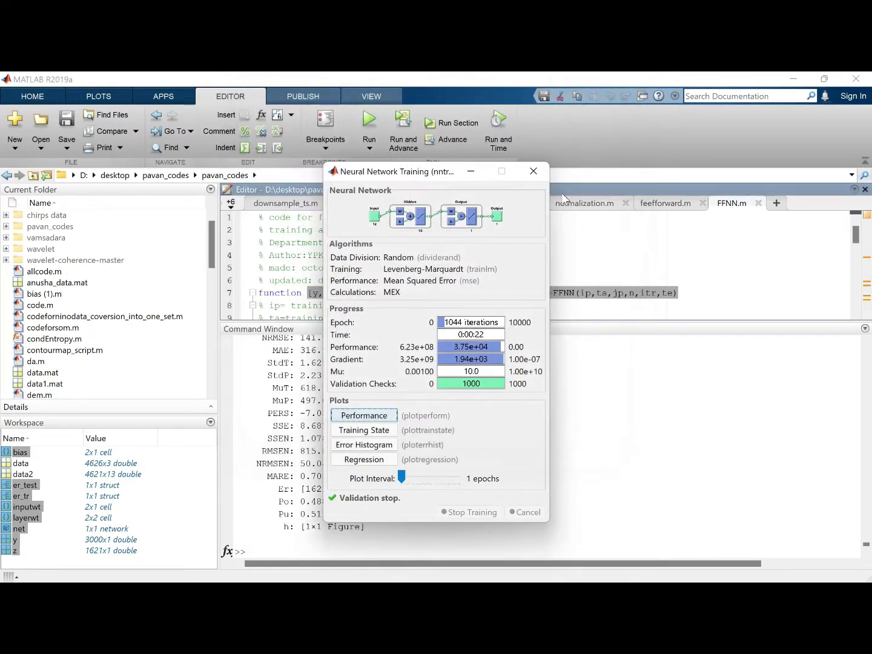
click(533, 171)
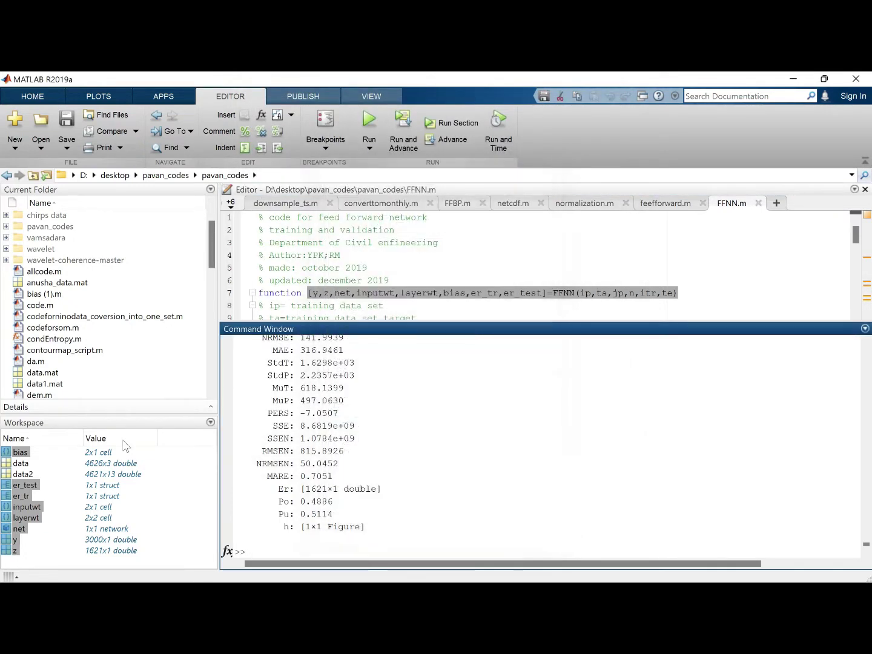
Open er_tr and enlarge its field list to show MuT, MuP, PERS and Cor 0.8136
double_click(24, 497)
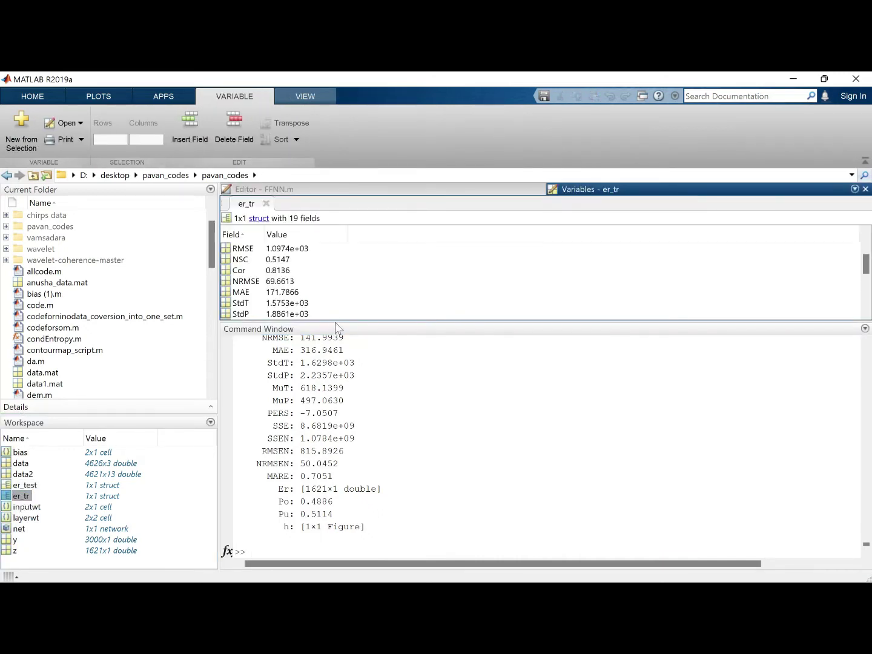
drag(335, 319, 334, 360)
click(277, 272)
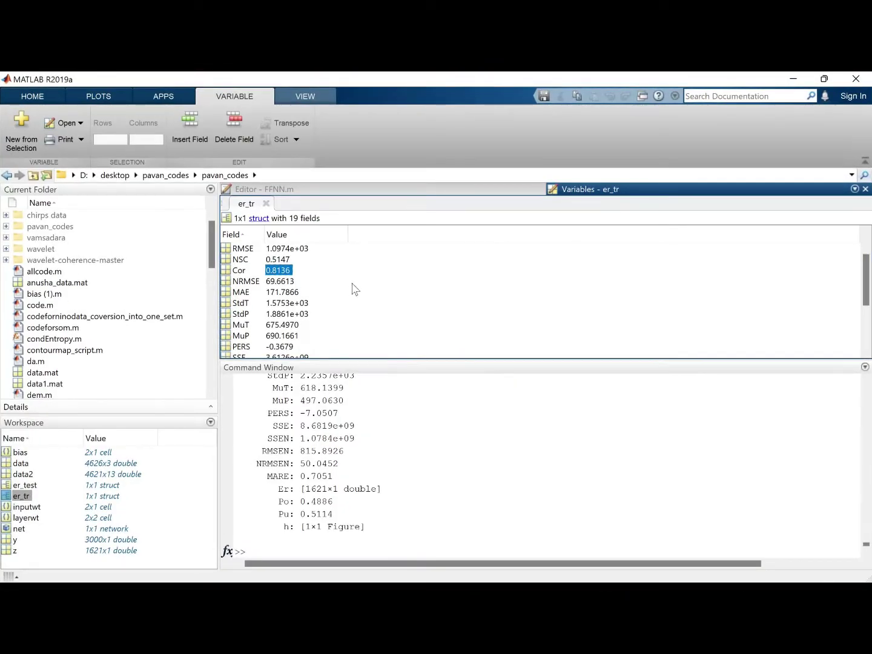
In Excel row 7, enter 10 neurons in A7 and training corr 0.81 in B7
key(super+Tab)
click(352, 288)
click(88, 324)
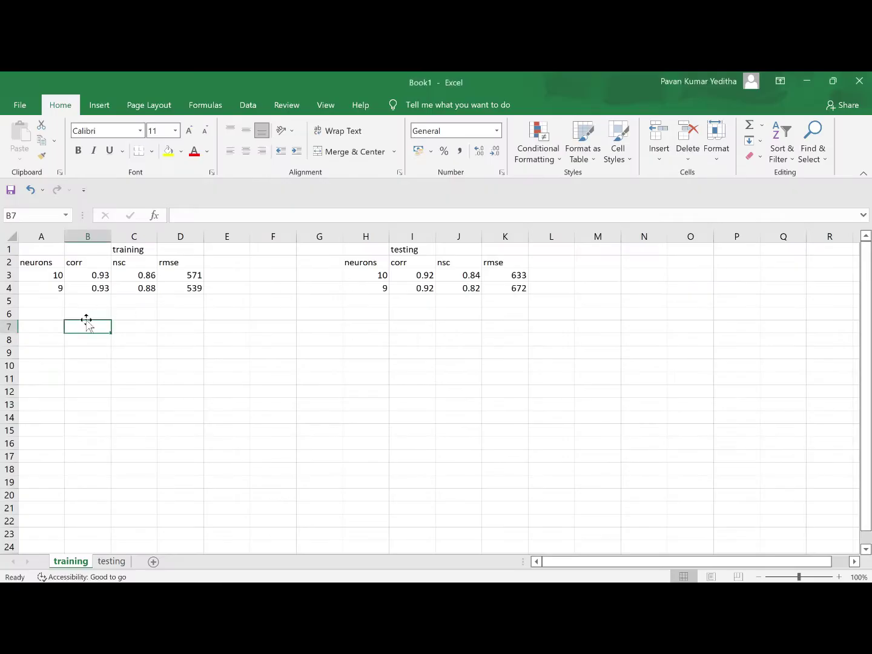
click(54, 326)
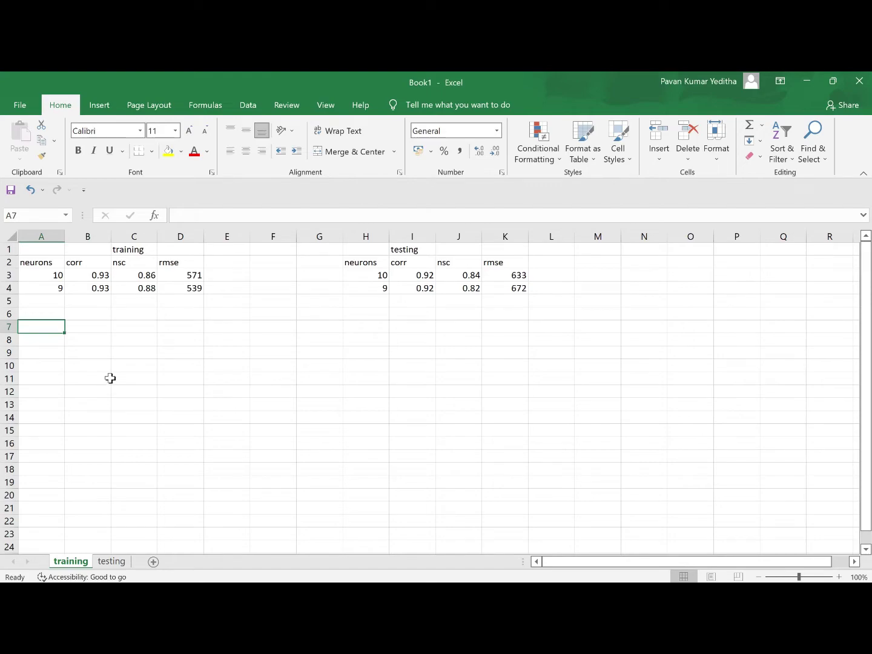
text(10)
key(Tab)
key(alt+Tab)
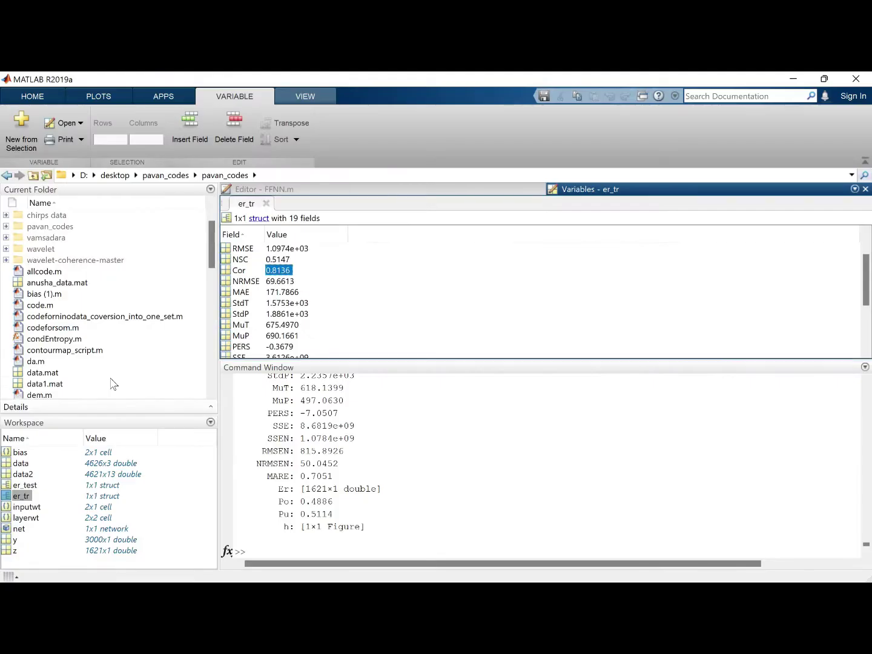
key(alt+Tab)
text(0.)
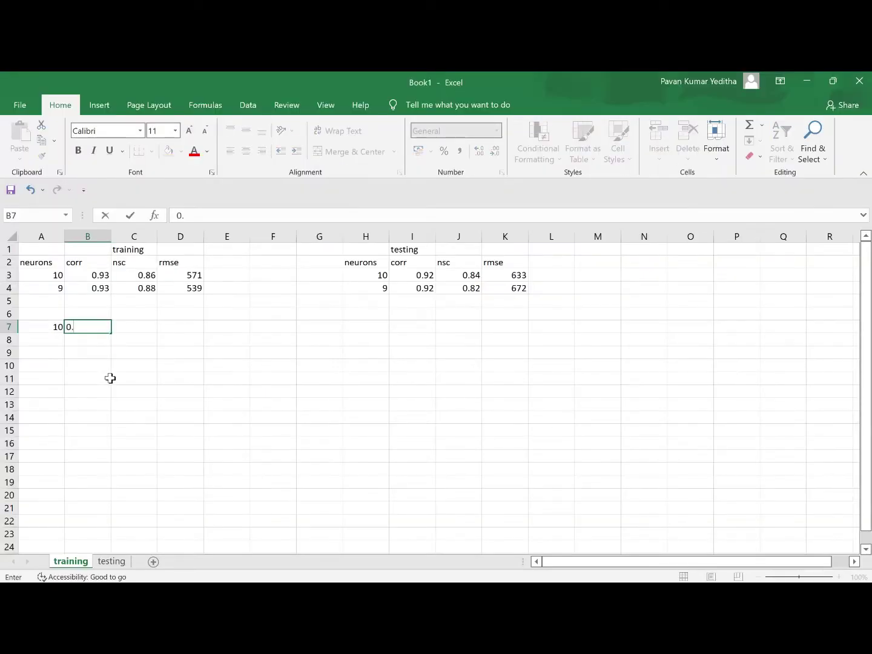
text(81)
key(Tab)
Enter nsc 0.51 and rmse 1097 in C7:D7, then 10 neurons in H7
key(alt+Tab)
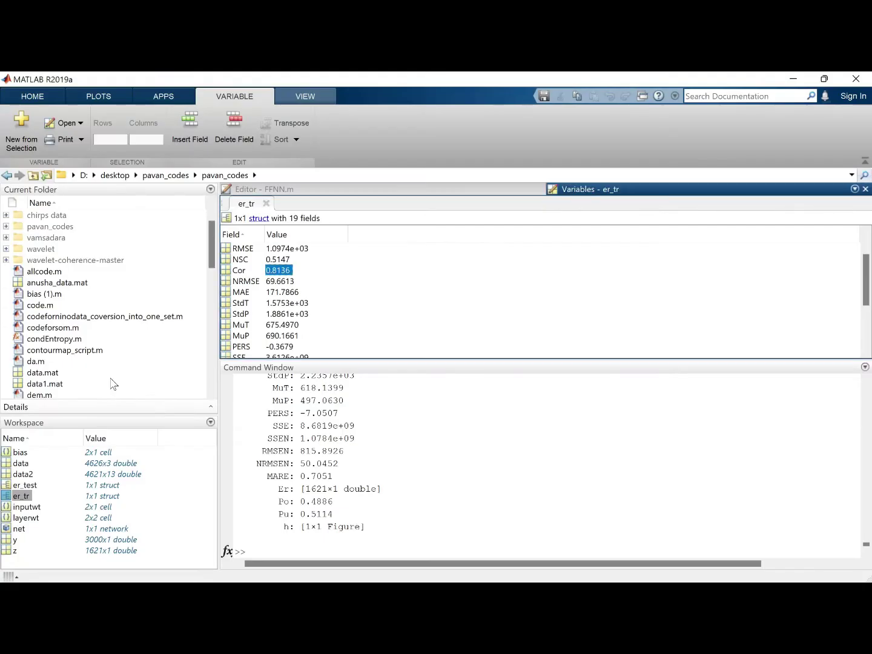
key(alt+Tab)
text(0)
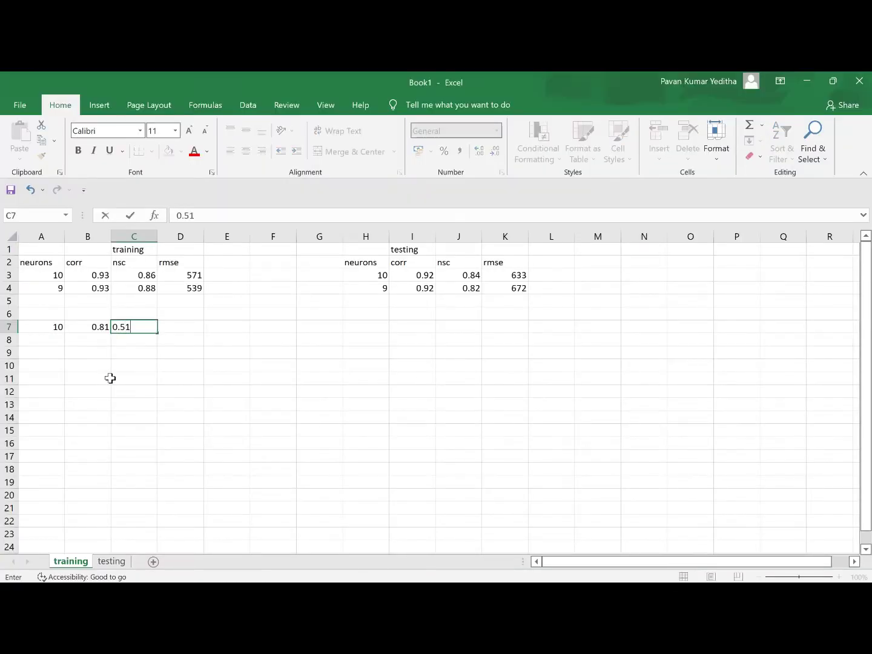
text(.51)
key(Tab)
key(alt+Tab)
key(alt+Tab)
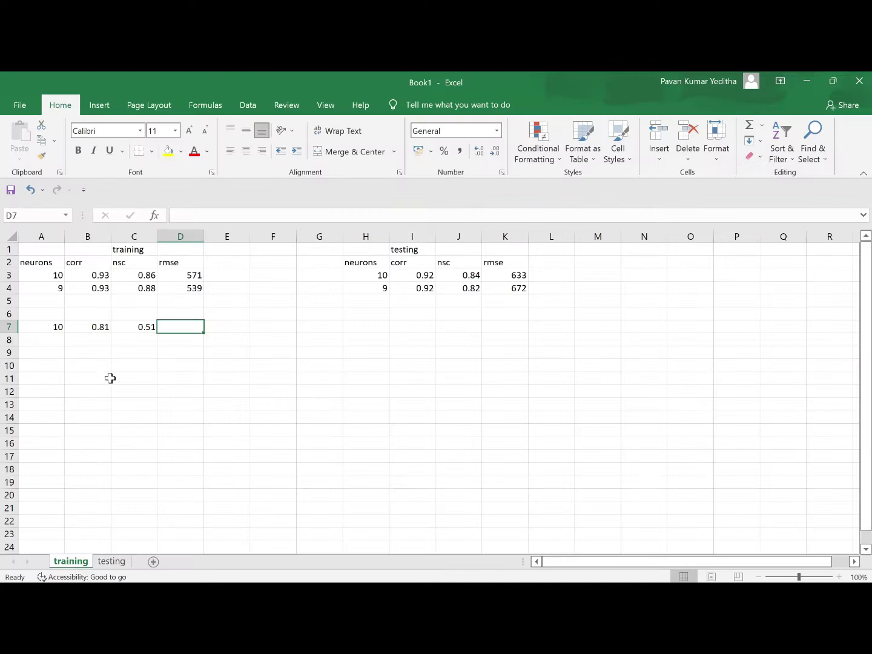
text(1097)
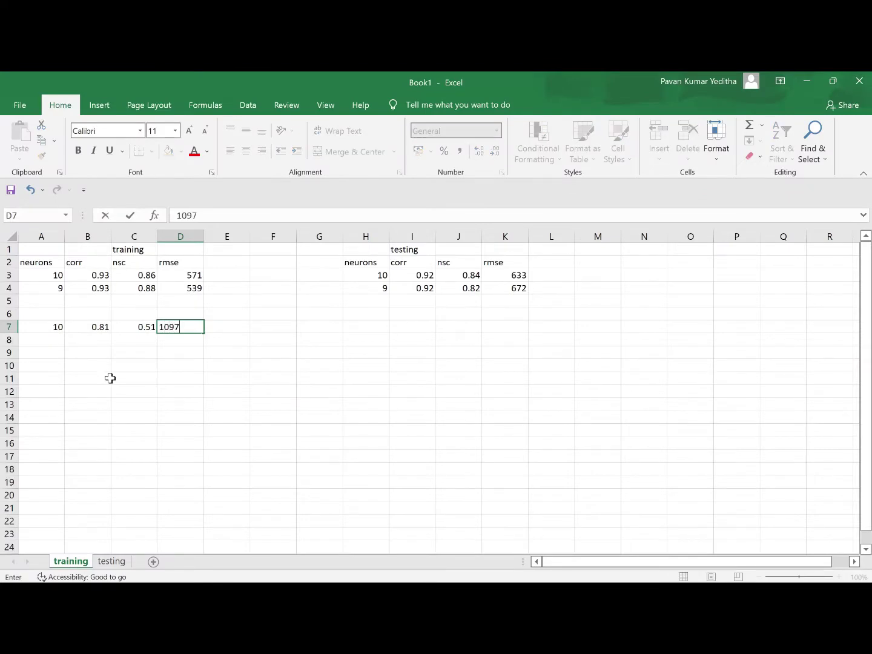
key(Tab)
key(Tab)
key(Tab)
key(Tab)
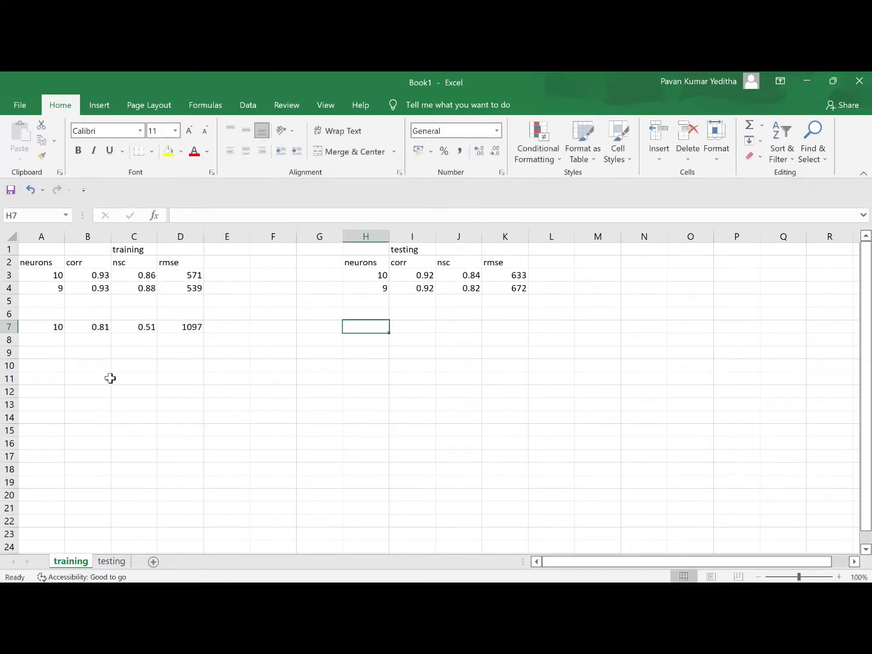
text(10)
key(Tab)
key(alt+Tab)
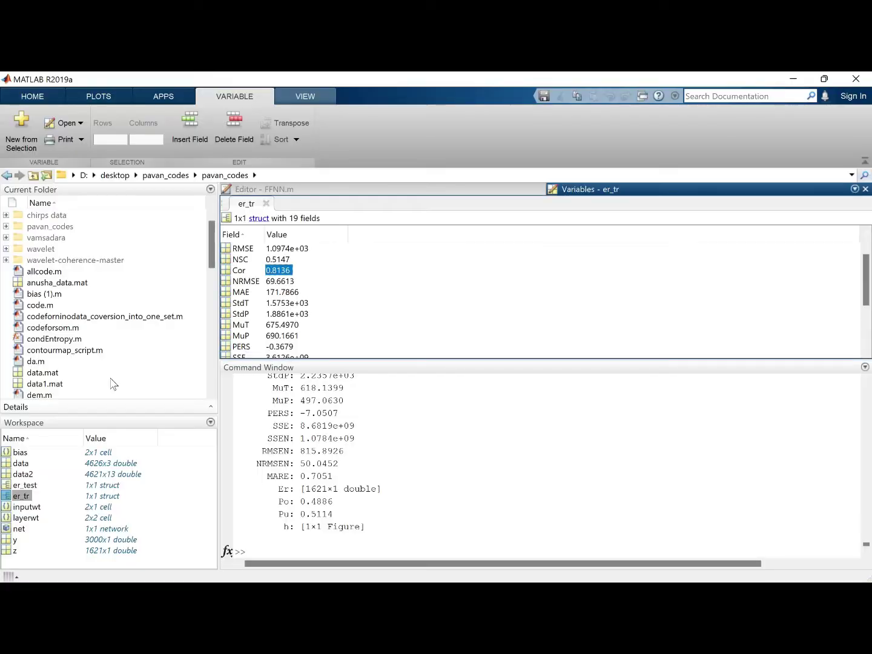
Open er_test and enter testing corr 0.31 and nsc -1 in I7:J7
click(25, 486)
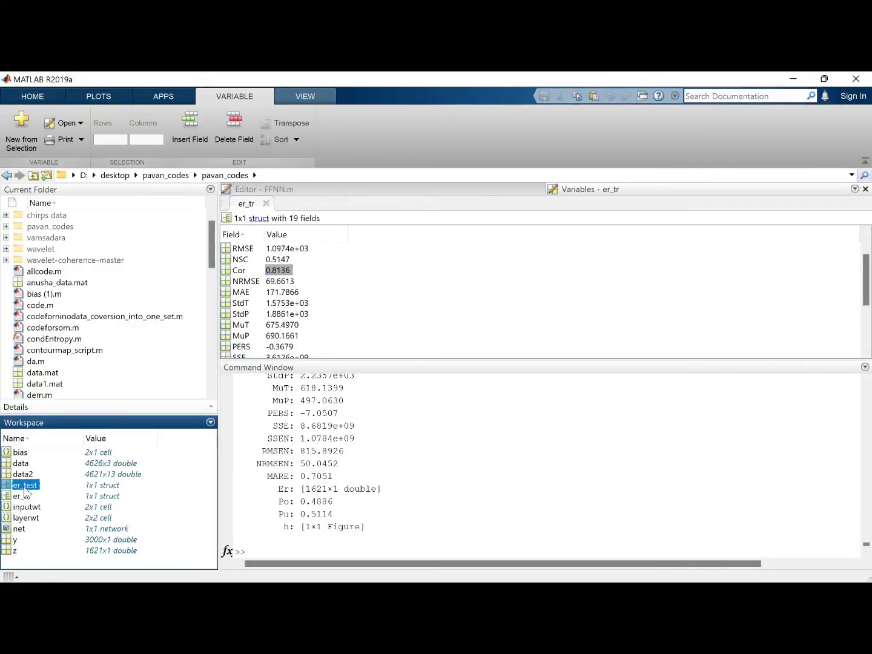
double_click(24, 487)
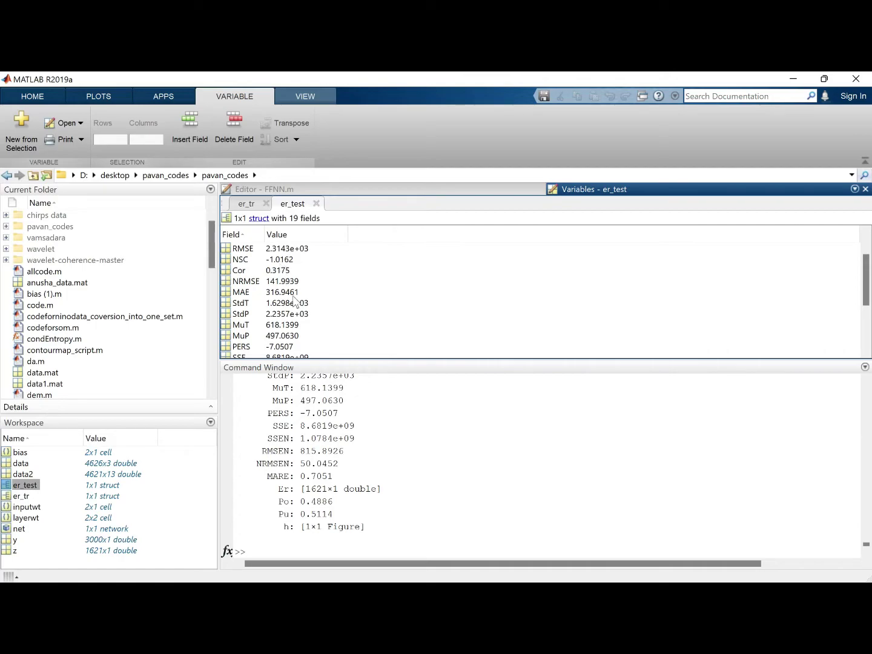
key(alt+Tab)
text(0.)
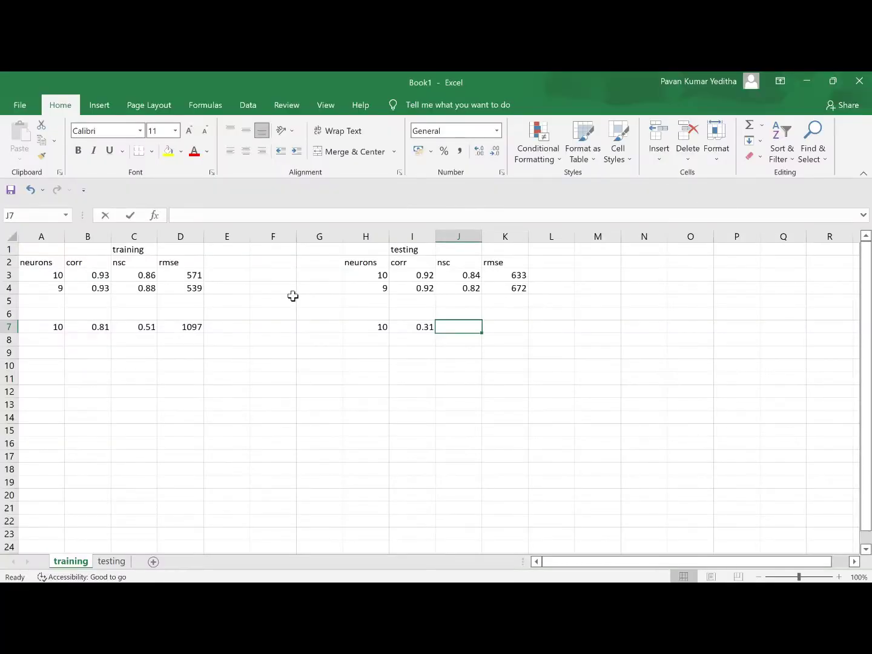
text(-1)
key(Tab)
Enter testing rmse 2314 in K7
key(alt+Tab)
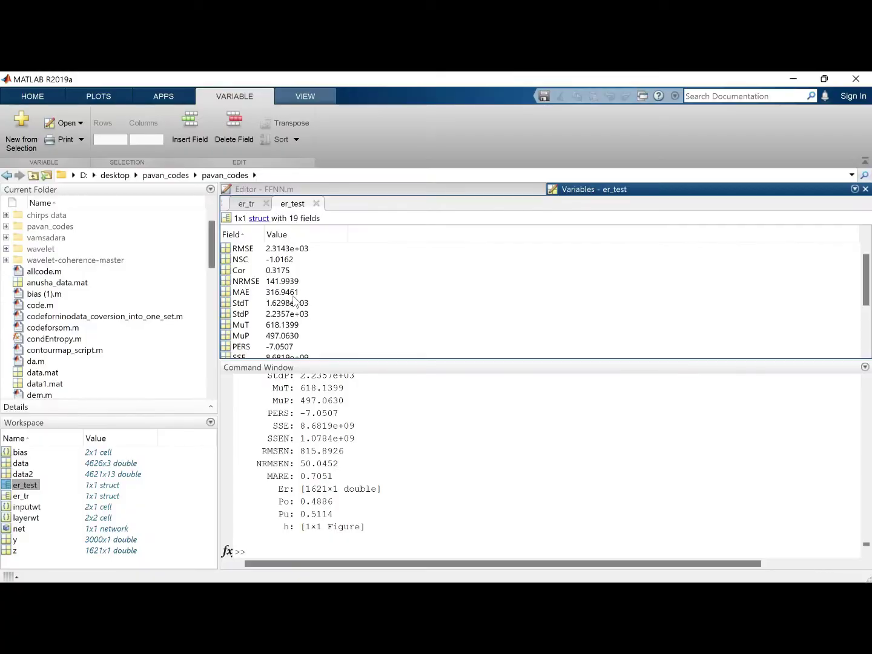
key(alt+Tab)
text(2)
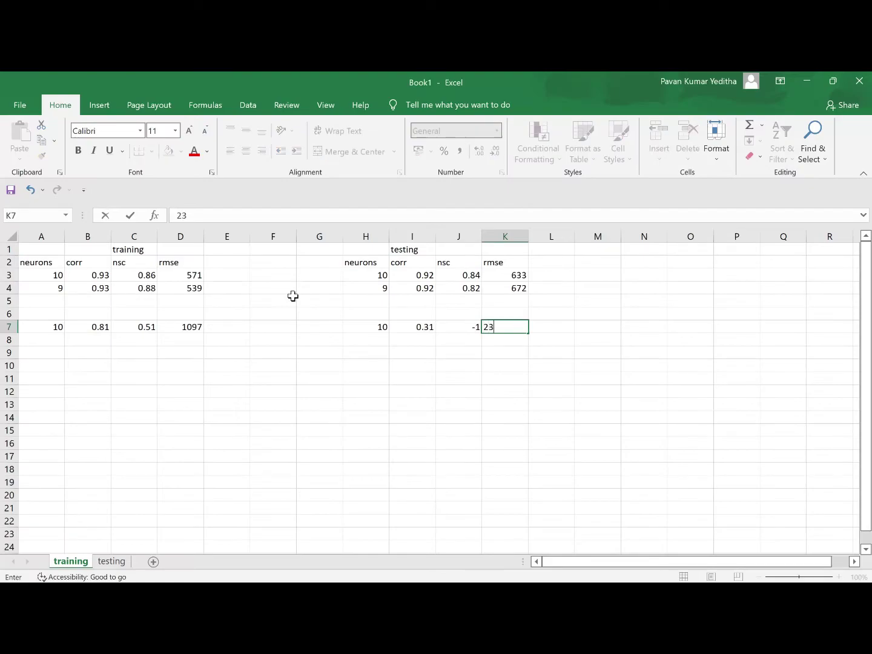
key(alt+Tab)
key(alt+Tab)
text(314)
key(Return)
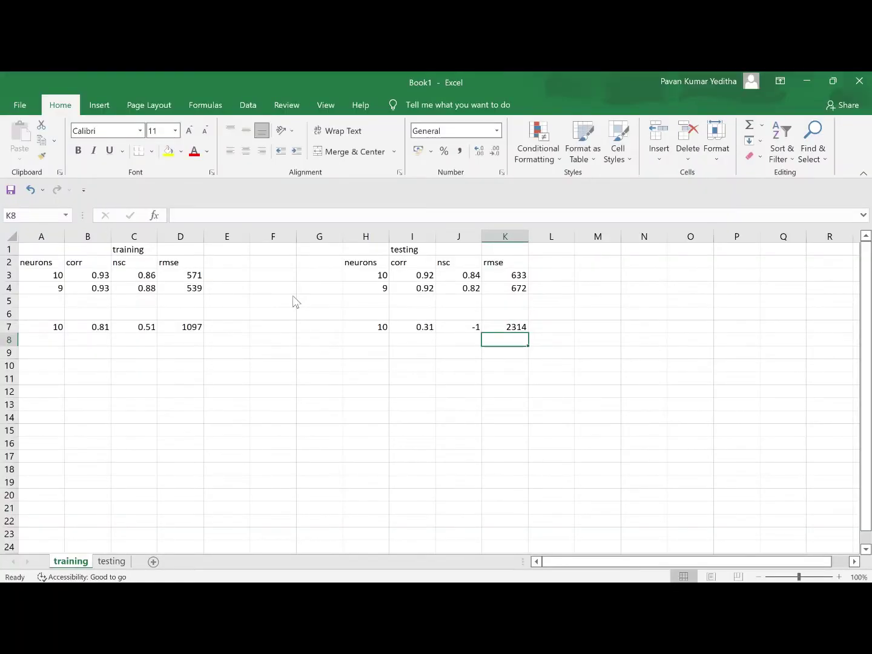
key(alt+Tab)
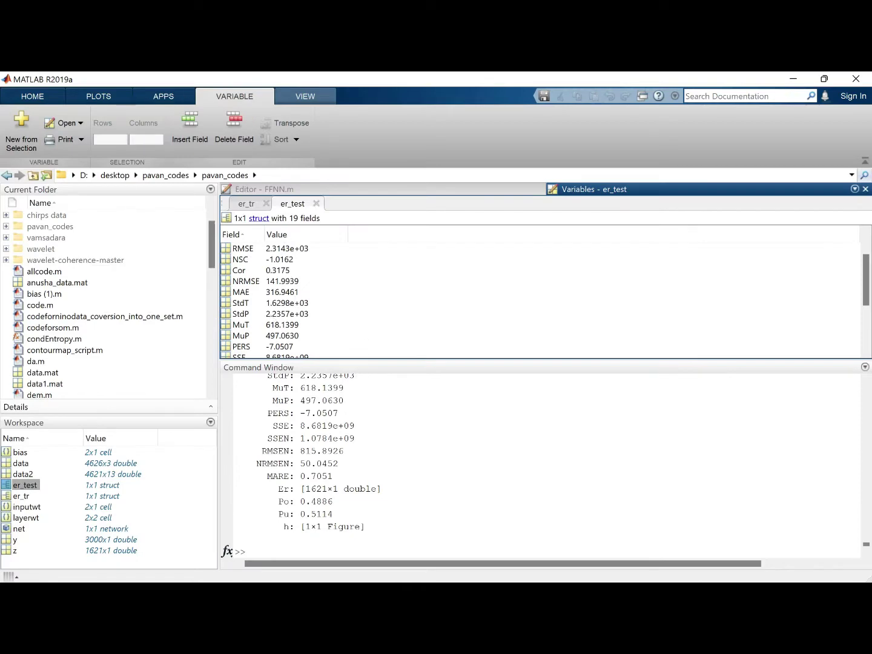
Inspect data2's columns, then rerun the recalled 10-neuron FFNN training command
double_click(25, 474)
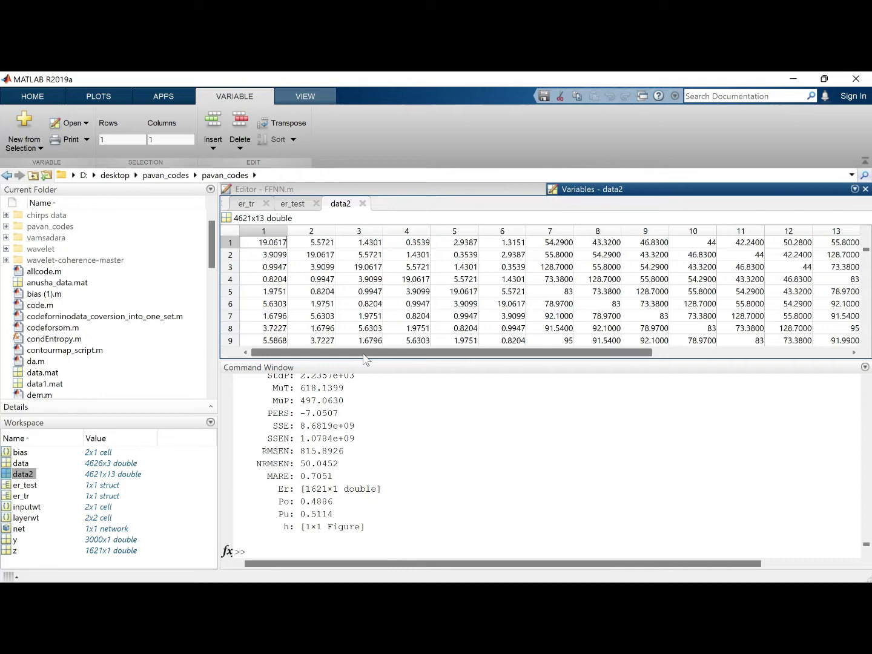
drag(363, 355, 448, 354)
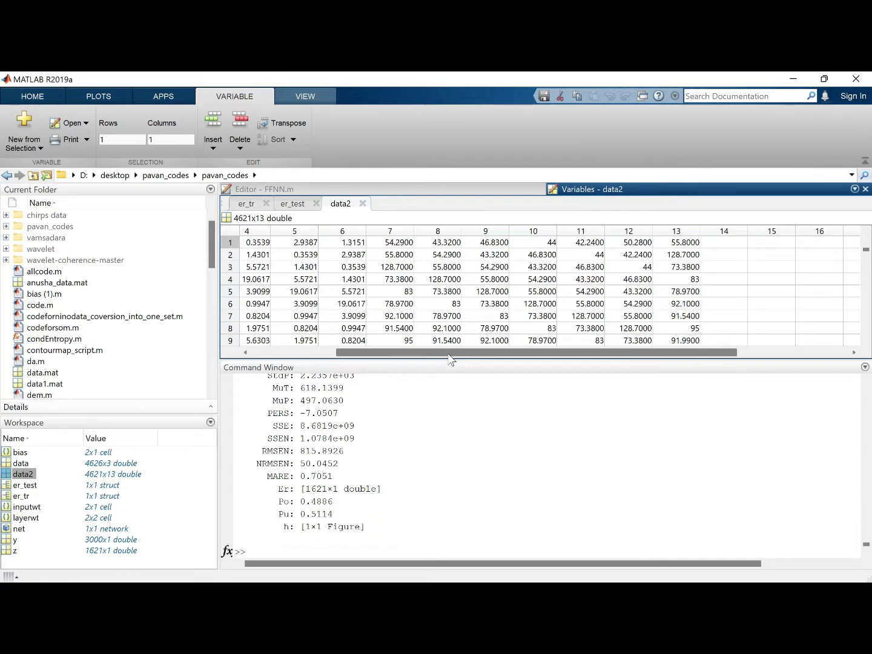
click(326, 351)
click(332, 501)
key(Up)
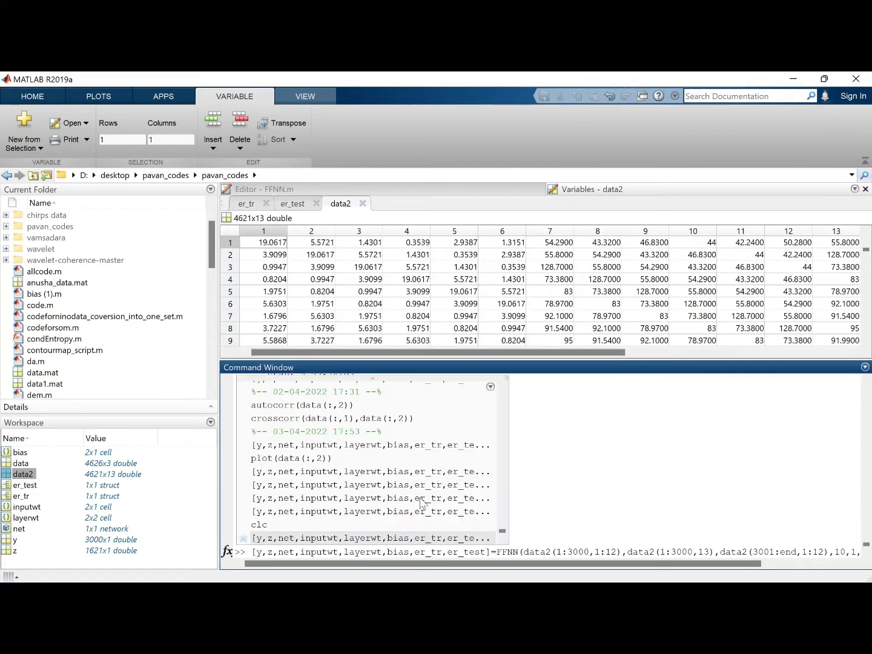
key(Return)
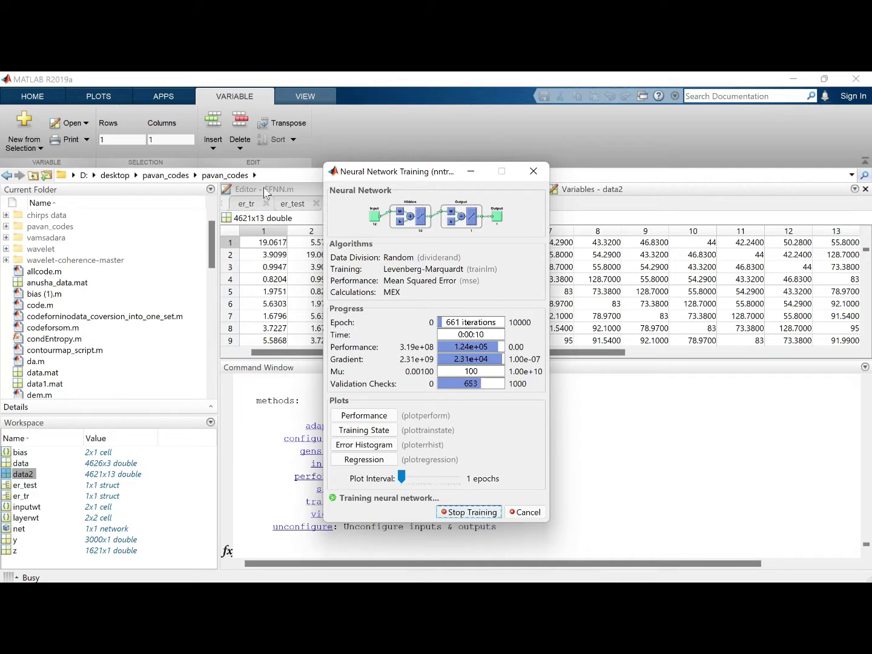
Reopen the data2 and data variable views and close the discharge time-series figure
click(268, 193)
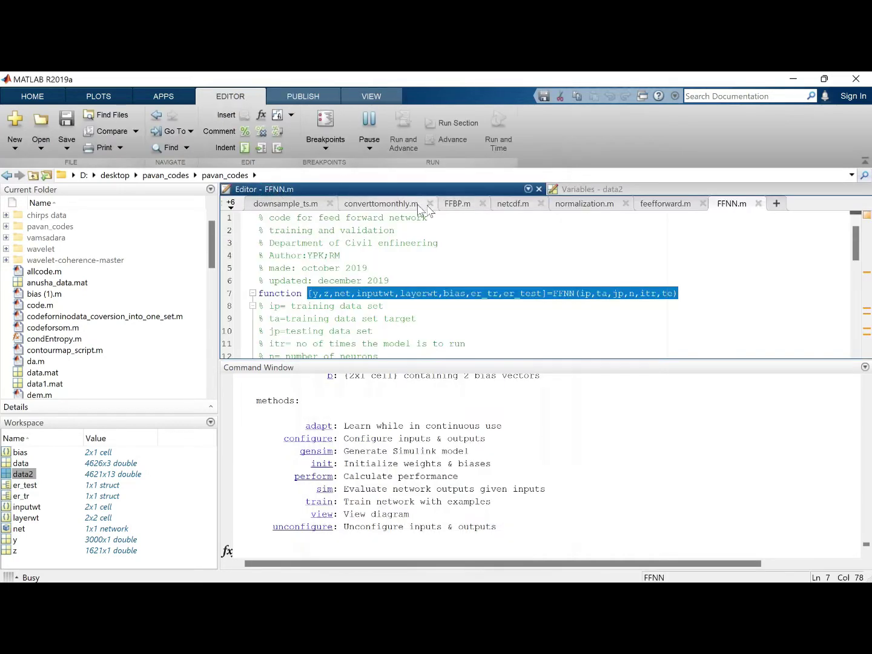
double_click(23, 474)
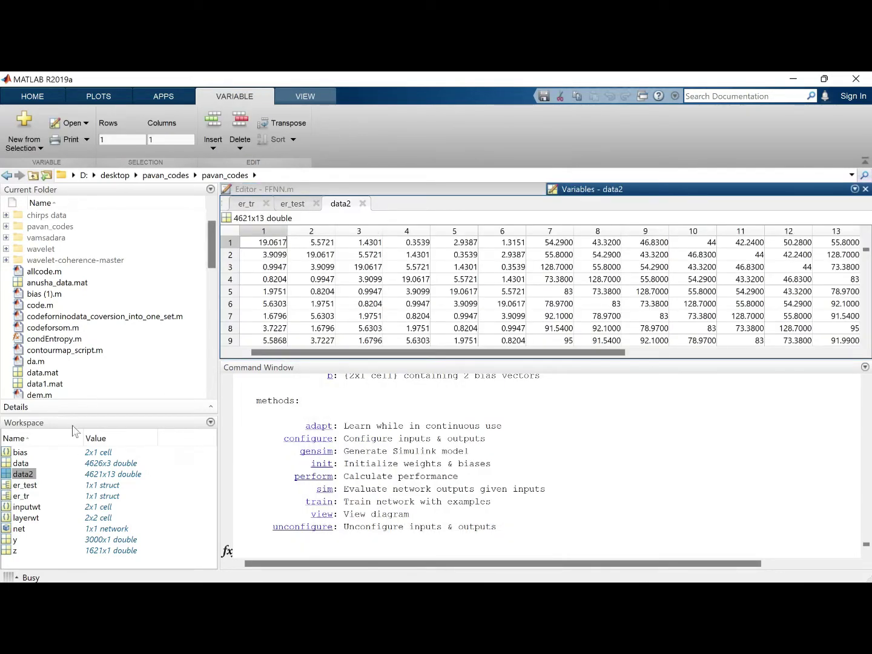
click(25, 464)
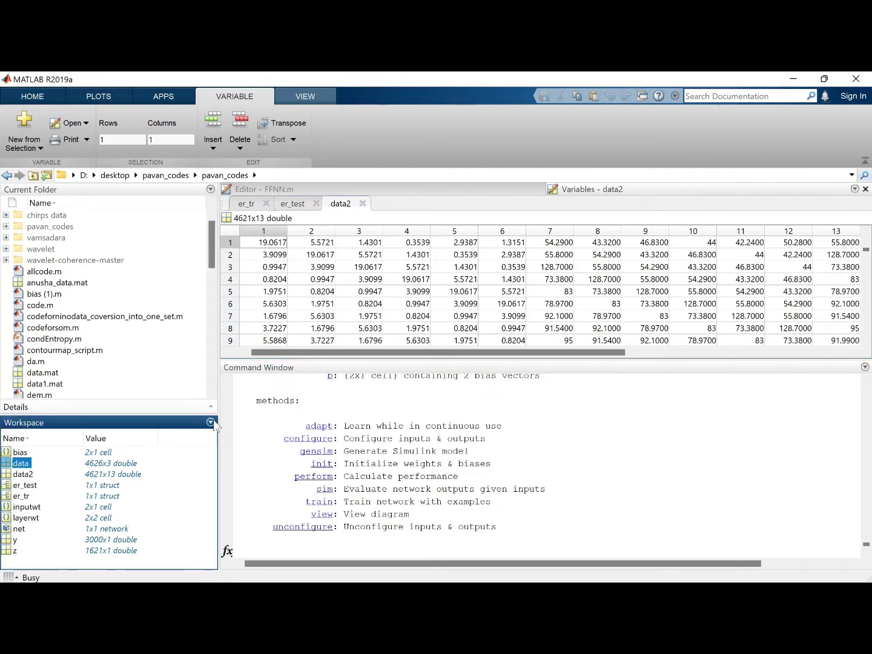
click(28, 477)
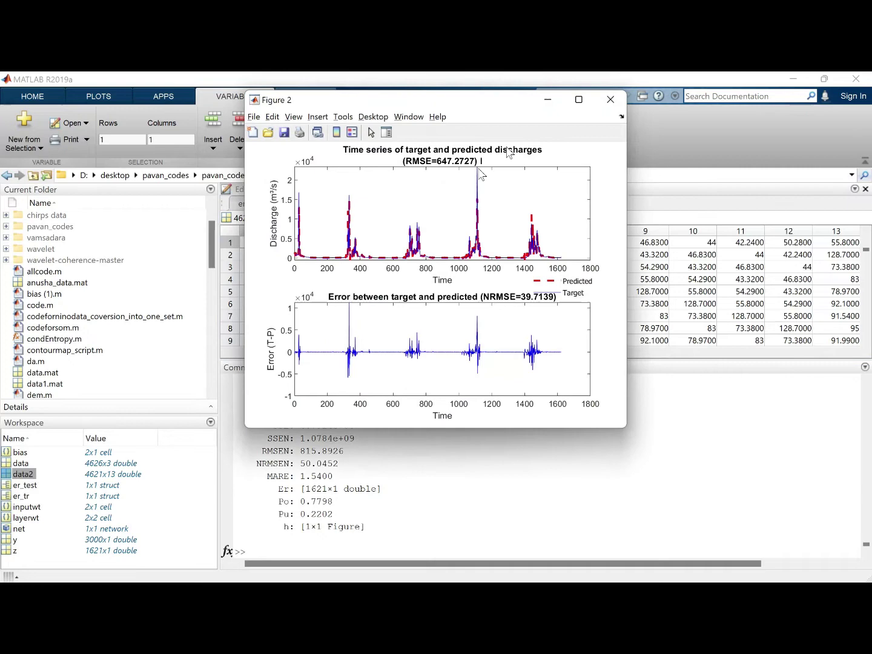
click(610, 99)
Close the last figure, select data's columns 1–2 and 3, and open er_tr (Cor 0.9038)
click(611, 100)
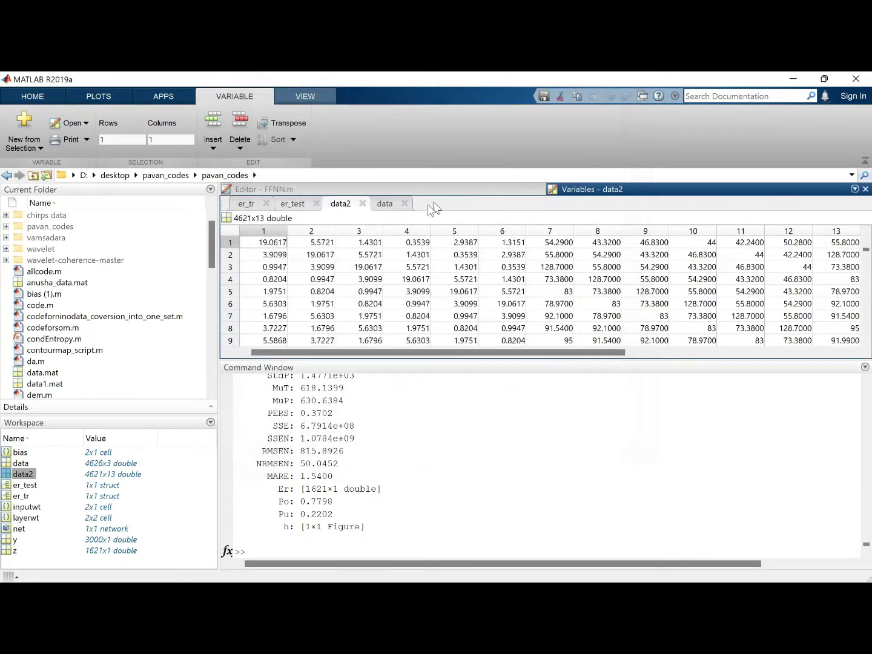
click(385, 203)
click(247, 236)
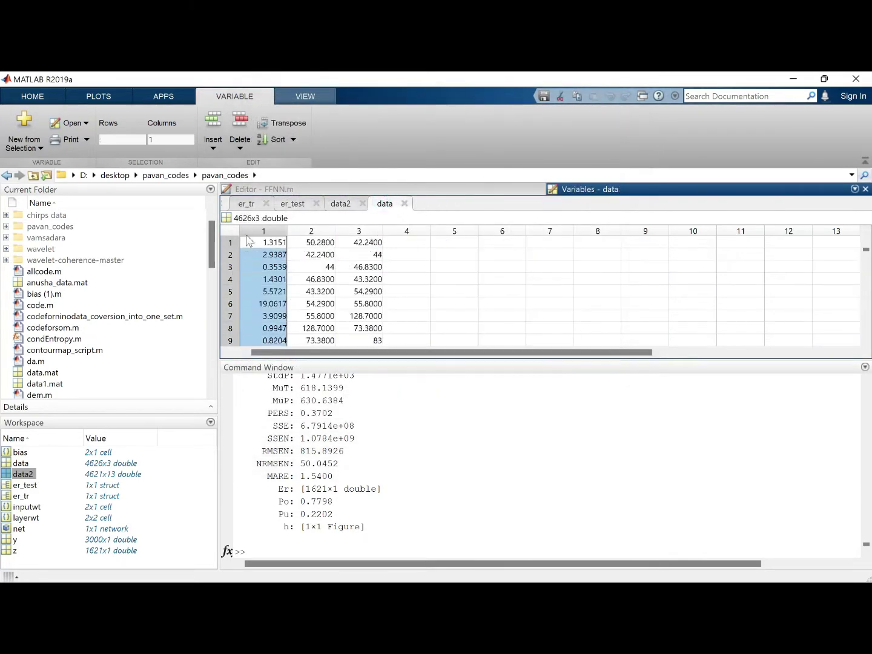
drag(247, 239, 309, 240)
click(356, 232)
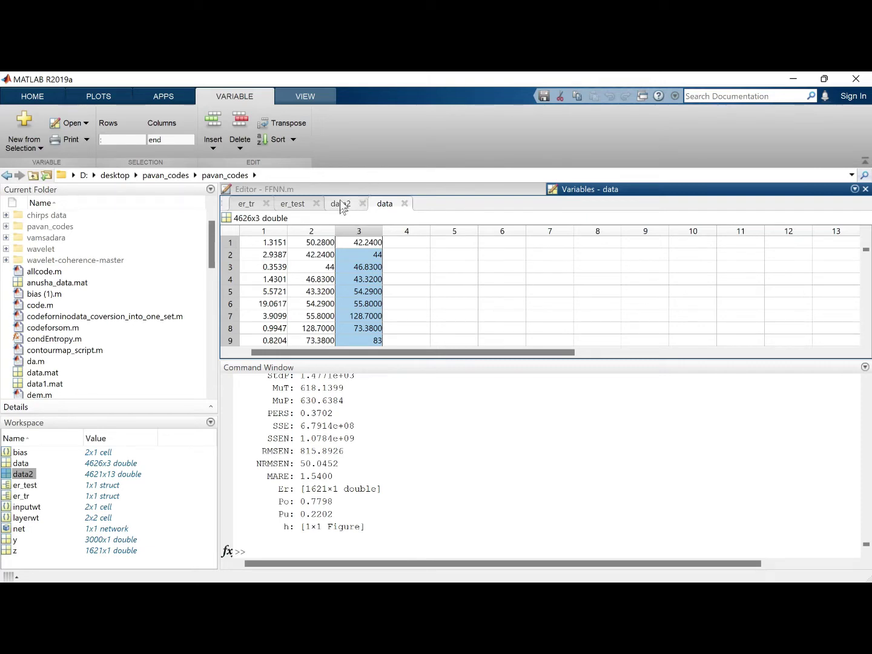
double_click(25, 496)
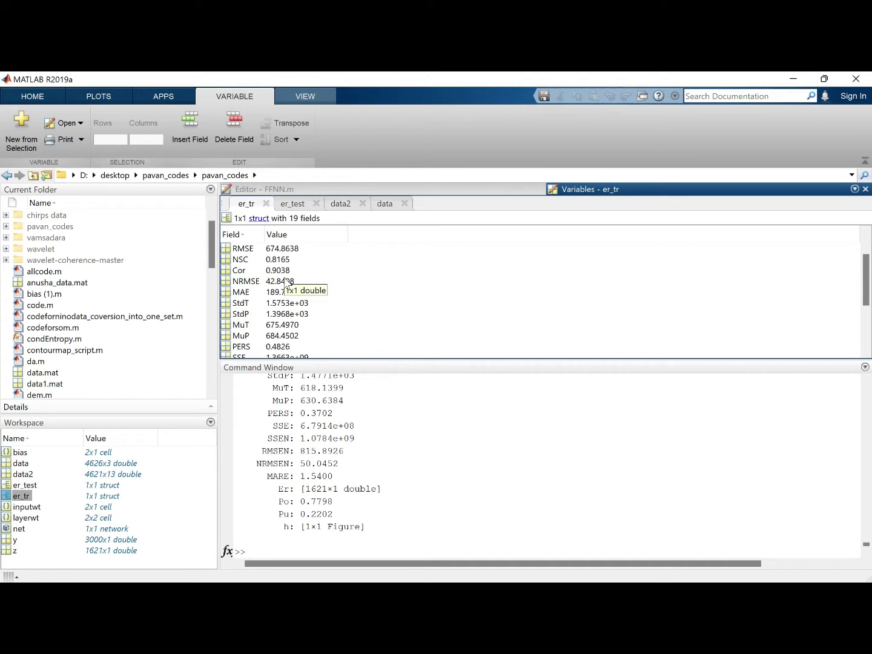
key(alt+Tab)
Enter corr 0.90, nsc 0.81 and rmse 674 in B8:D8 and close the network training window
click(543, 166)
key(alt+Tab)
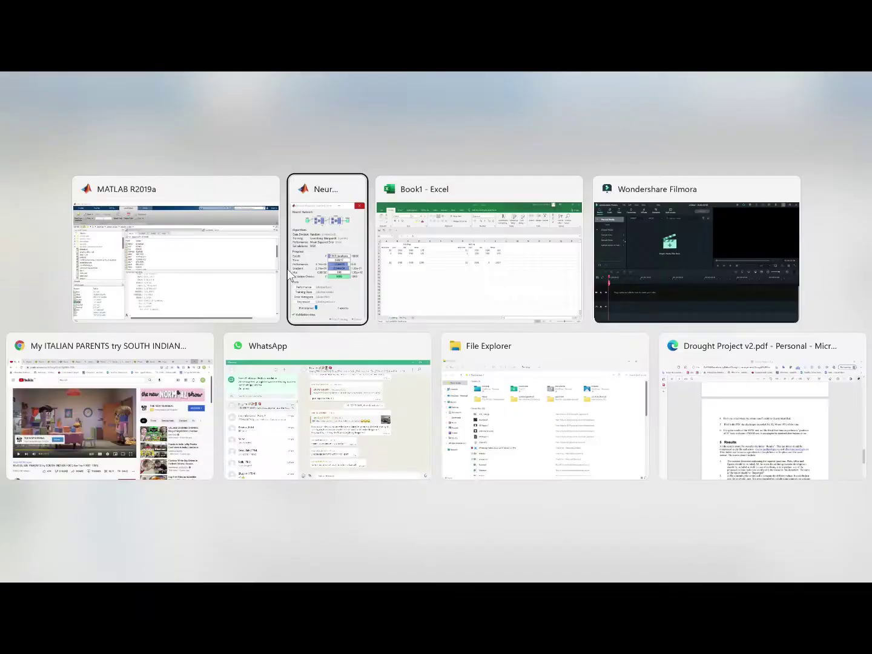
key(alt+Tab)
key(alt+Tab)
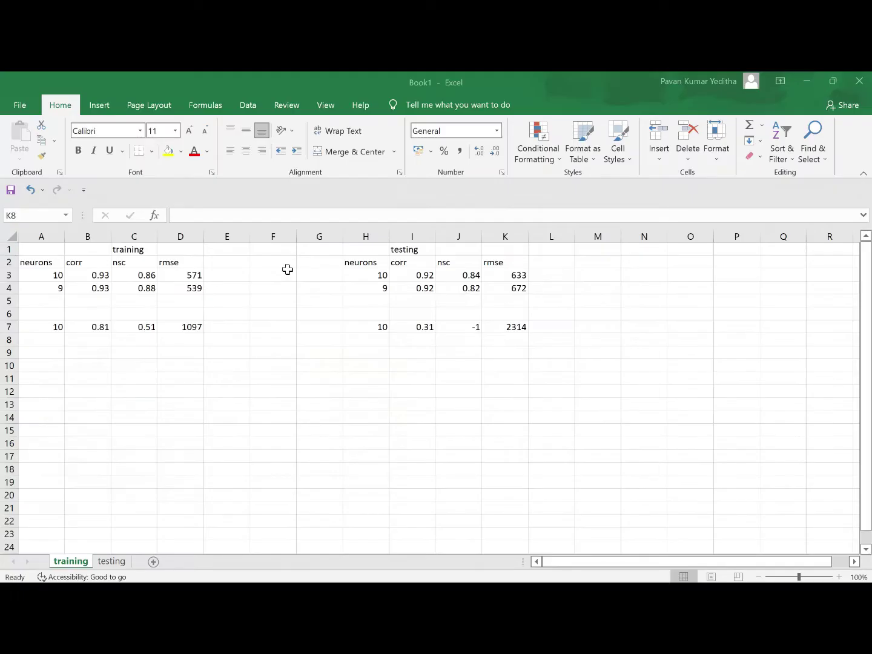
click(102, 341)
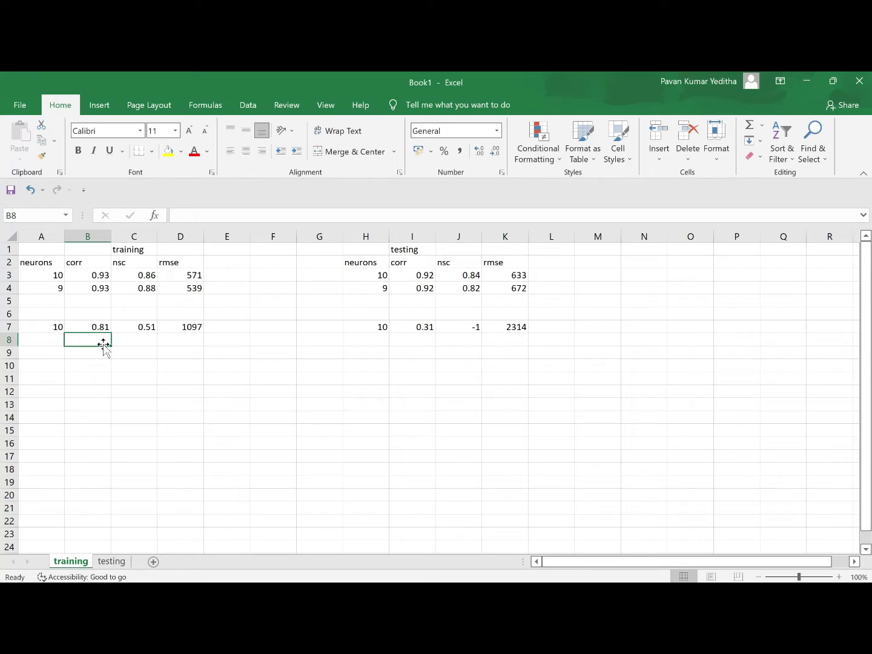
text(0.90)
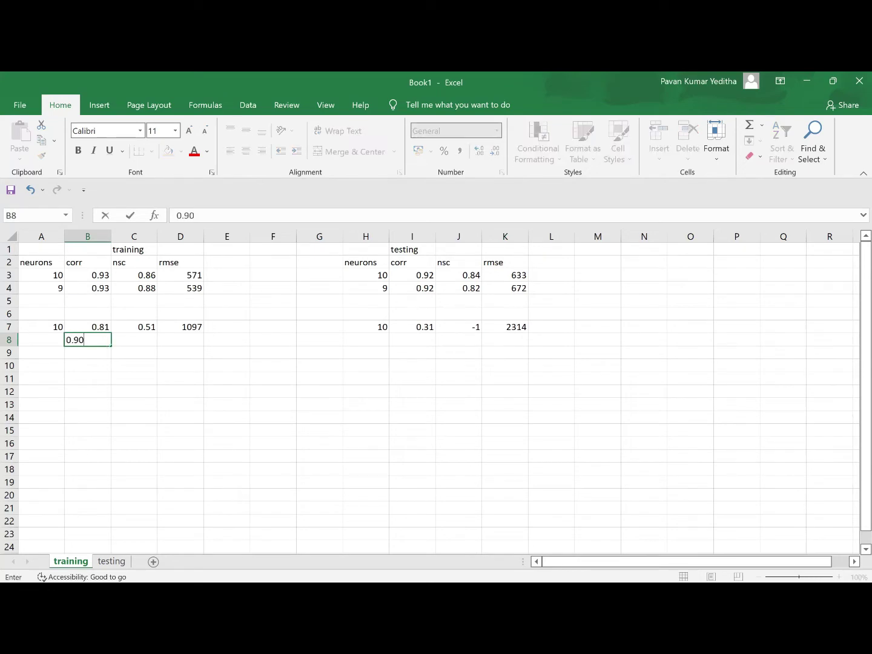
key(Tab)
text(0)
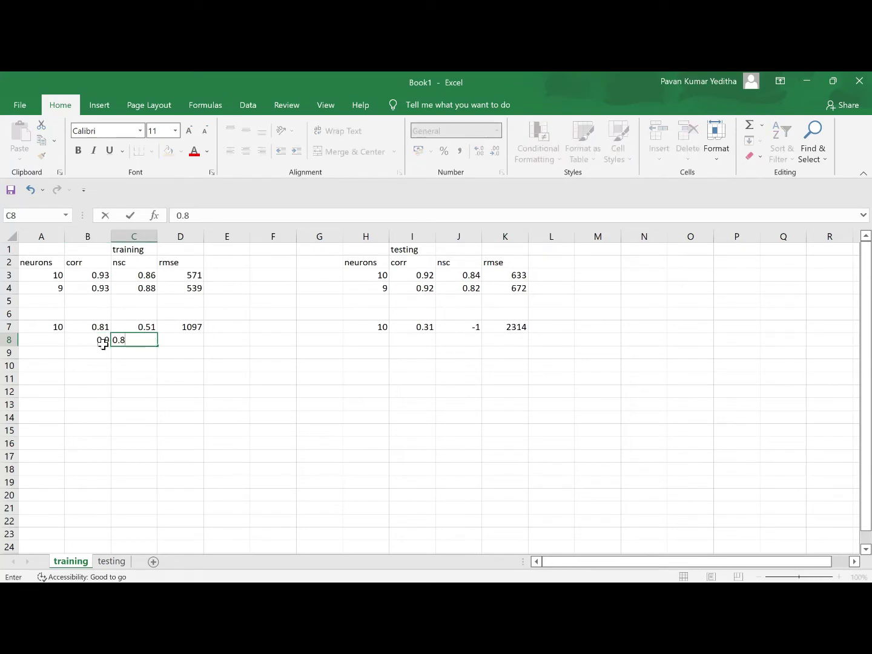
text(.81)
key(Tab)
text(6)
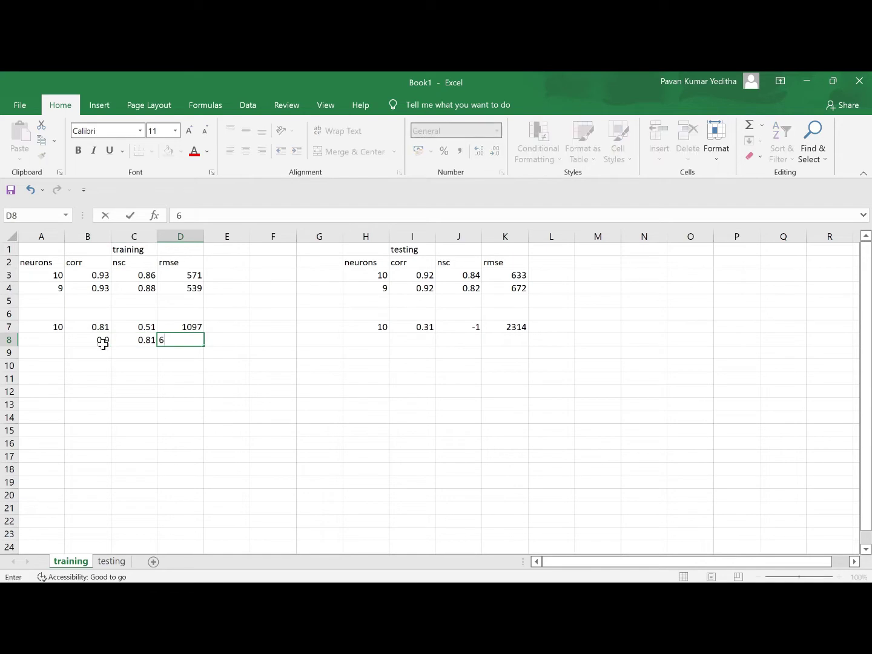
text(74)
key(Tab)
key(Tab)
key(Tab)
key(Tab)
key(Tab)
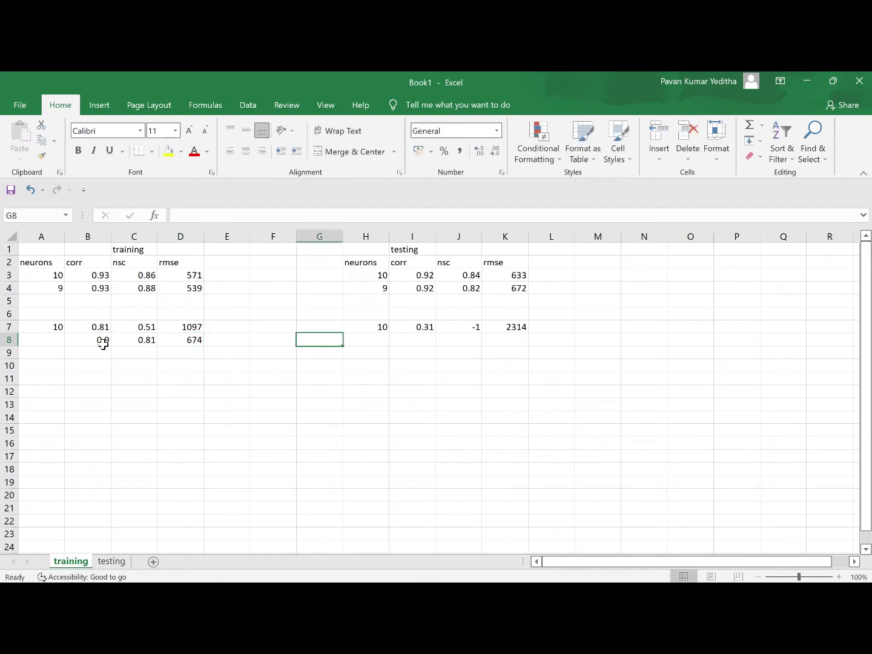
key(alt+Tab)
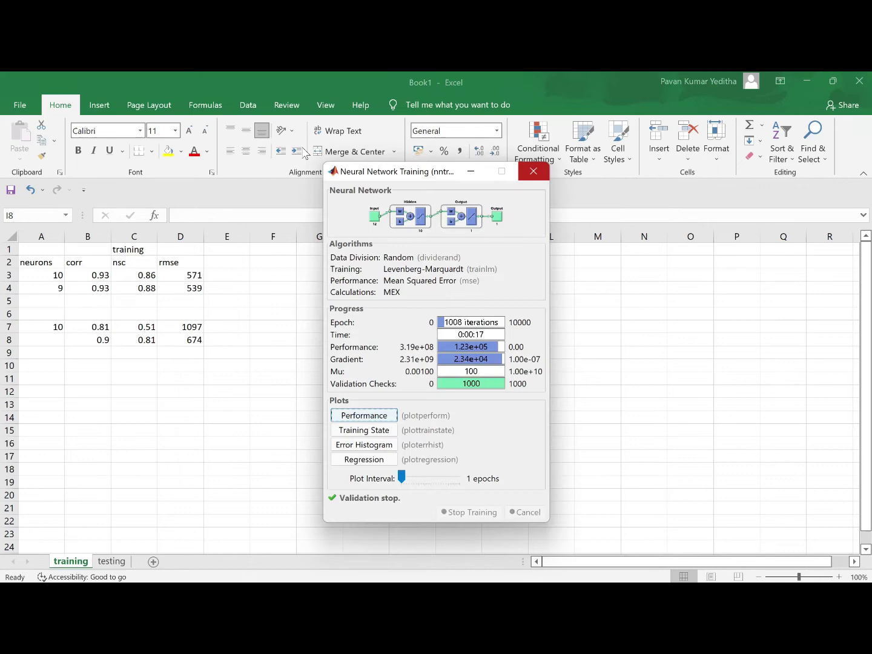
click(532, 173)
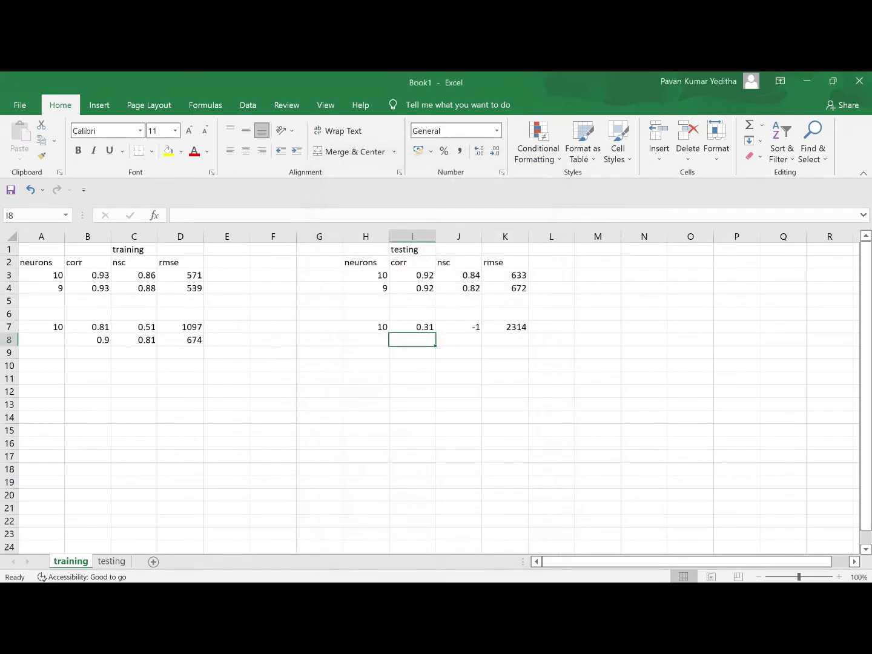
Read er_test in MATLAB and enter test corr 0.91, nsc 0.84, rmse 647 in row 8
click(806, 80)
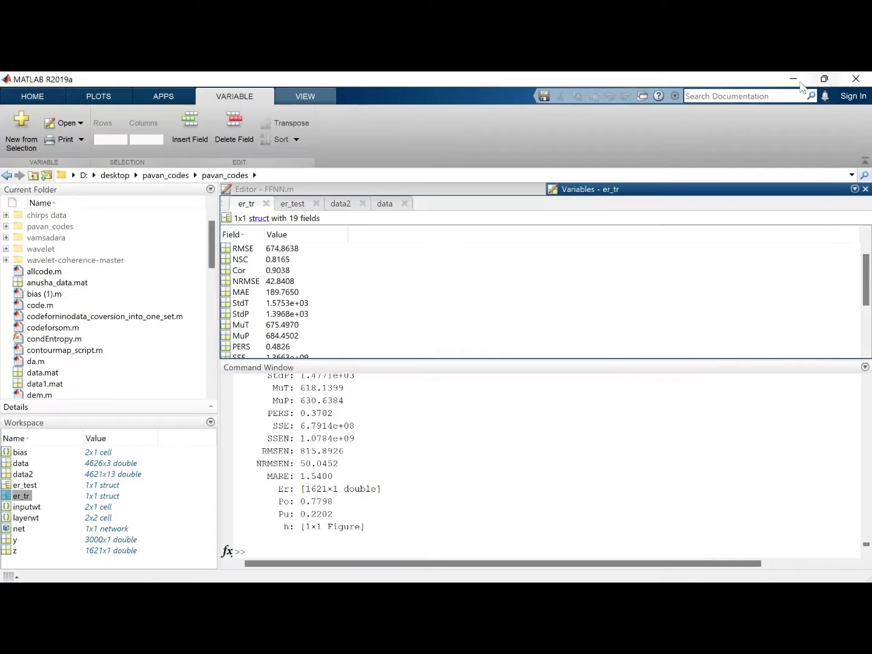
double_click(27, 485)
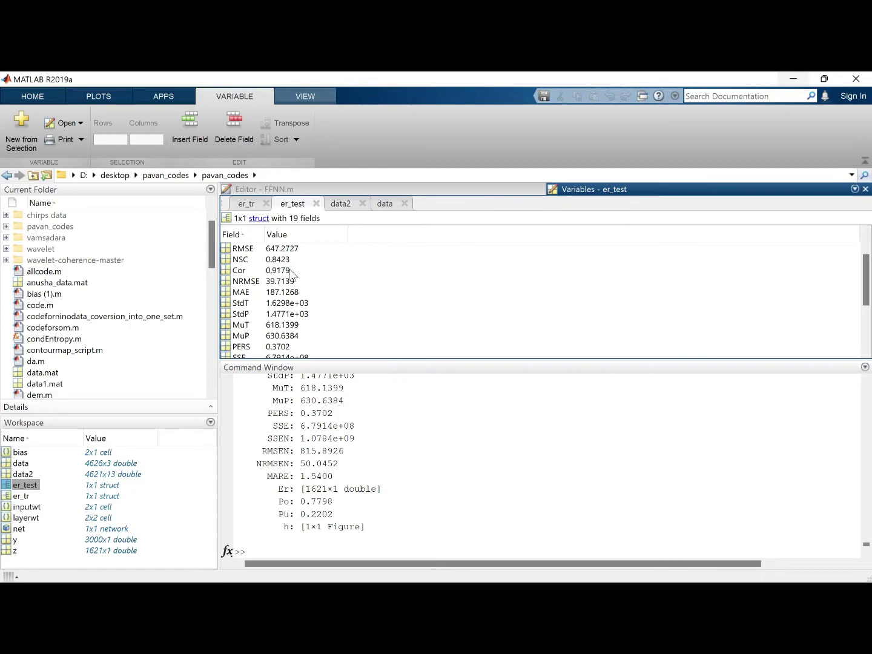
key(alt+Tab)
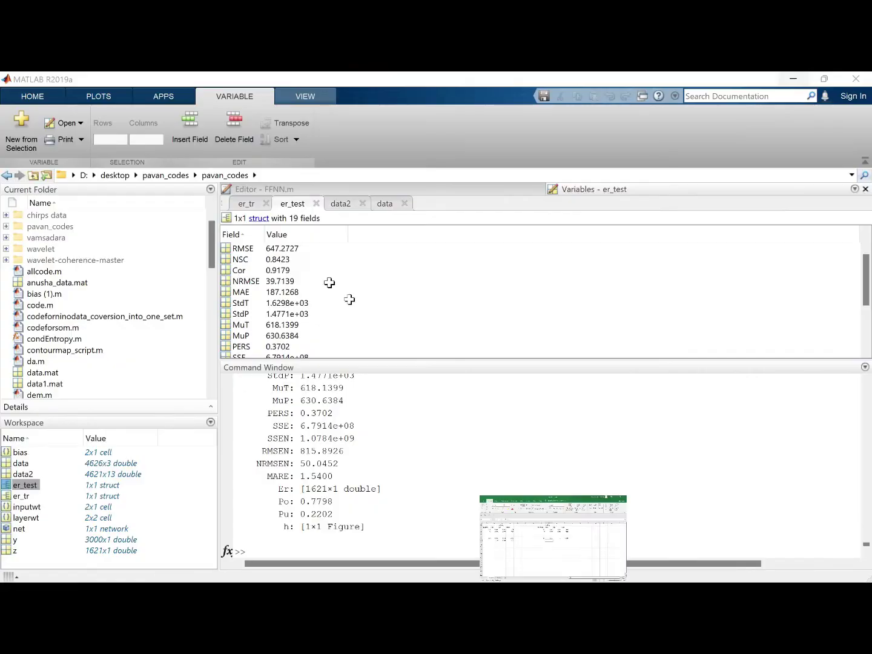
text(0)
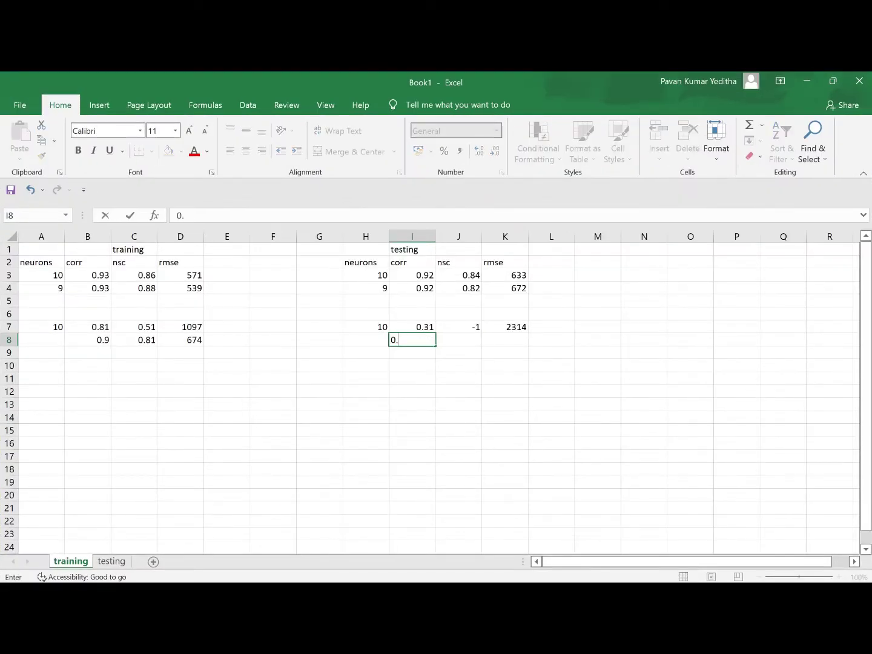
text(.9)
key(Tab)
text(0)
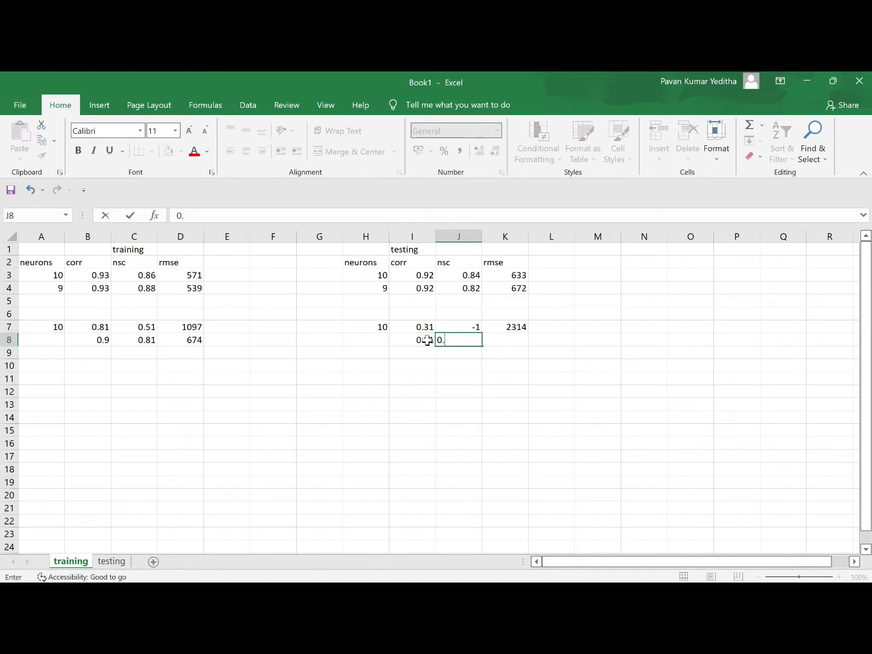
text(.84)
key(Tab)
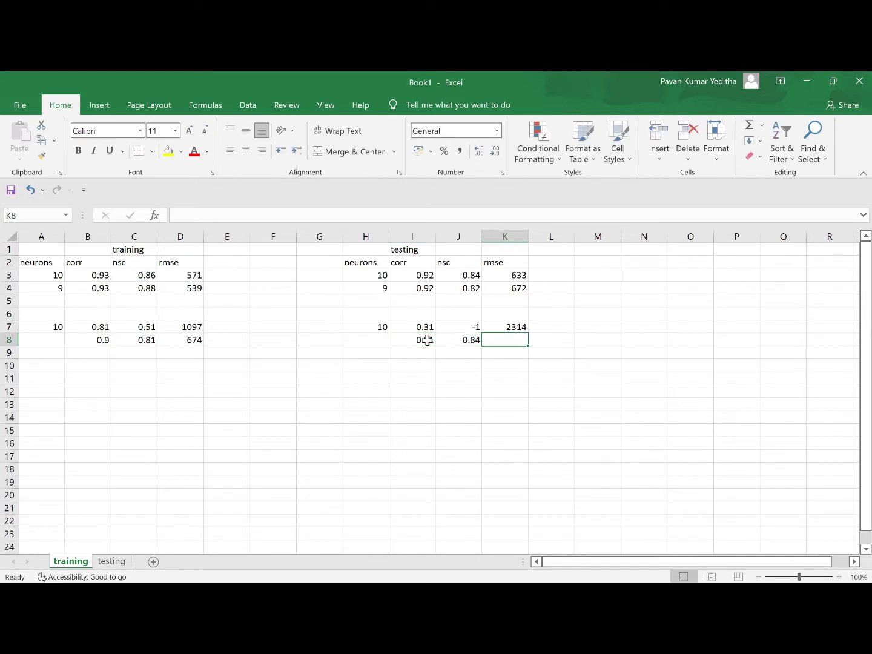
text(647)
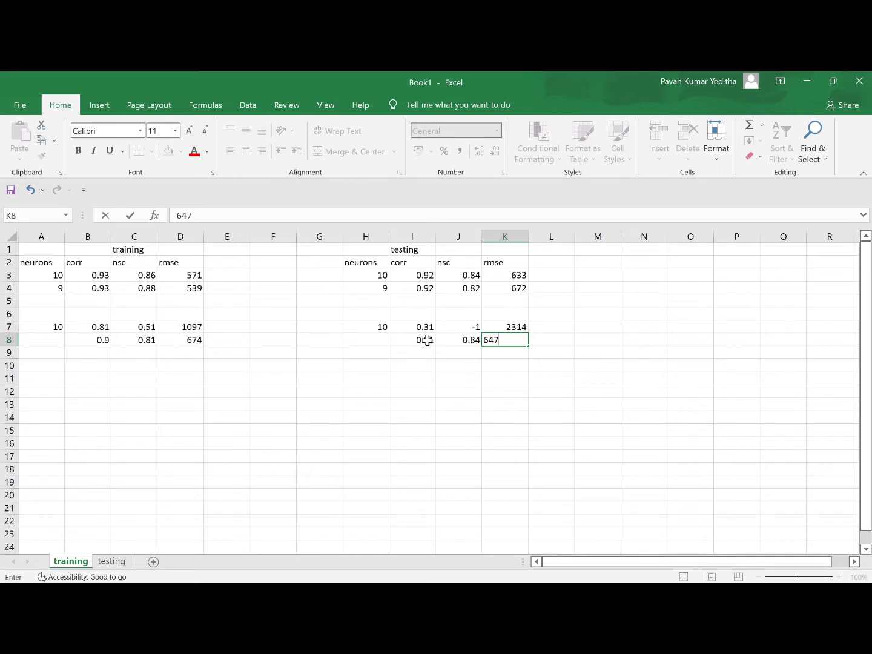
key(Return)
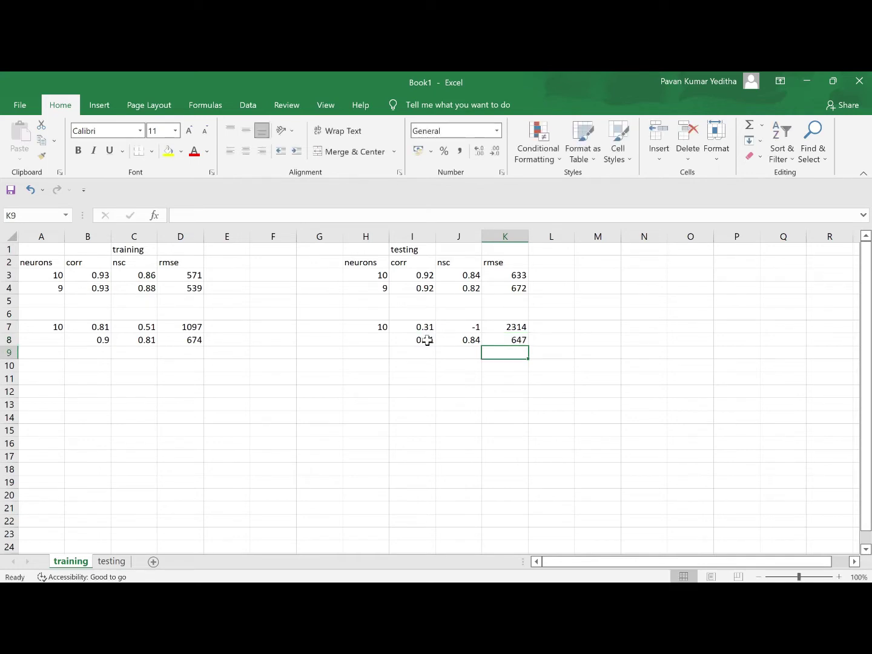
Select the training results in B7:D8 for comparison, then return to MATLAB
click(88, 327)
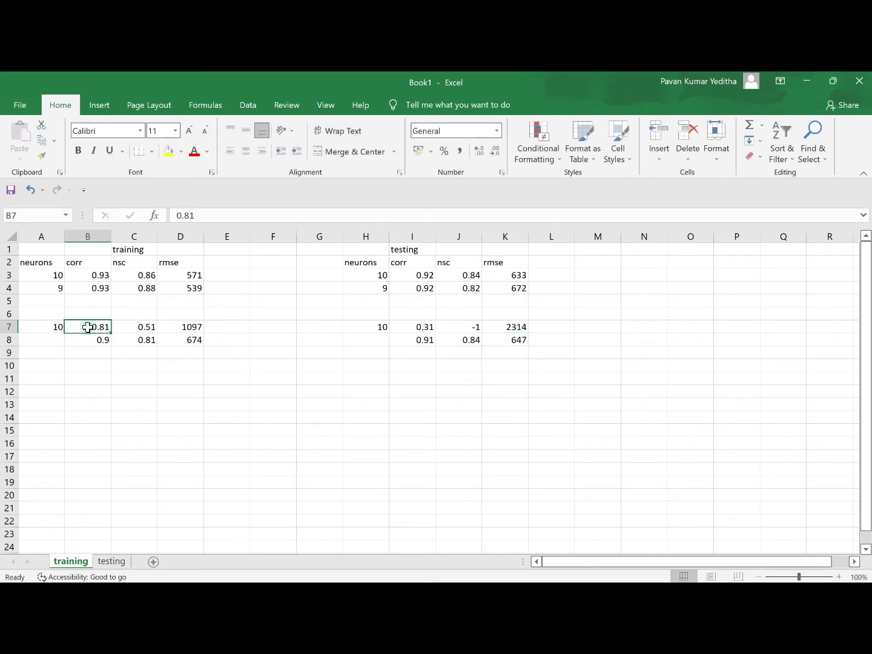
drag(89, 327, 188, 341)
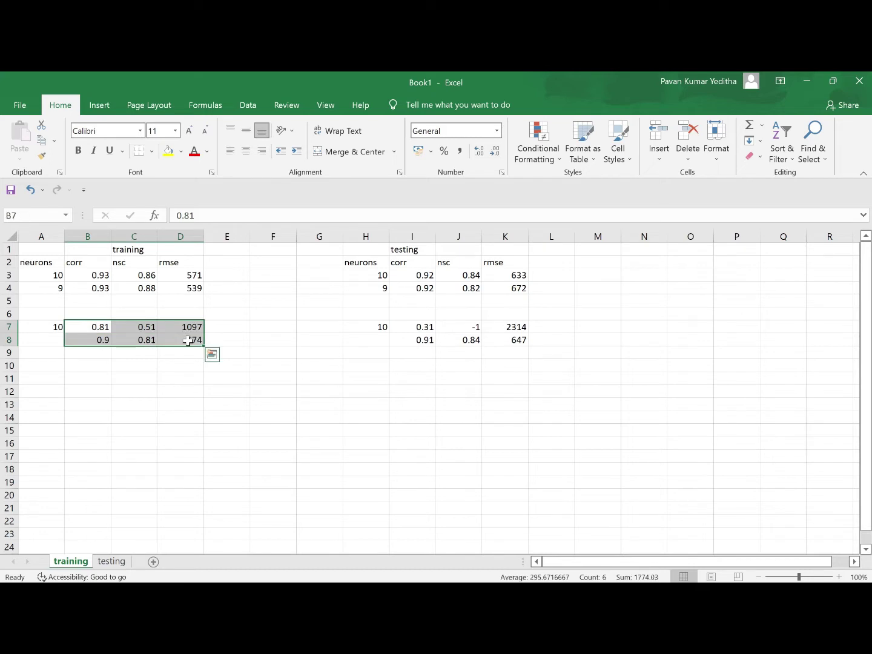
click(225, 328)
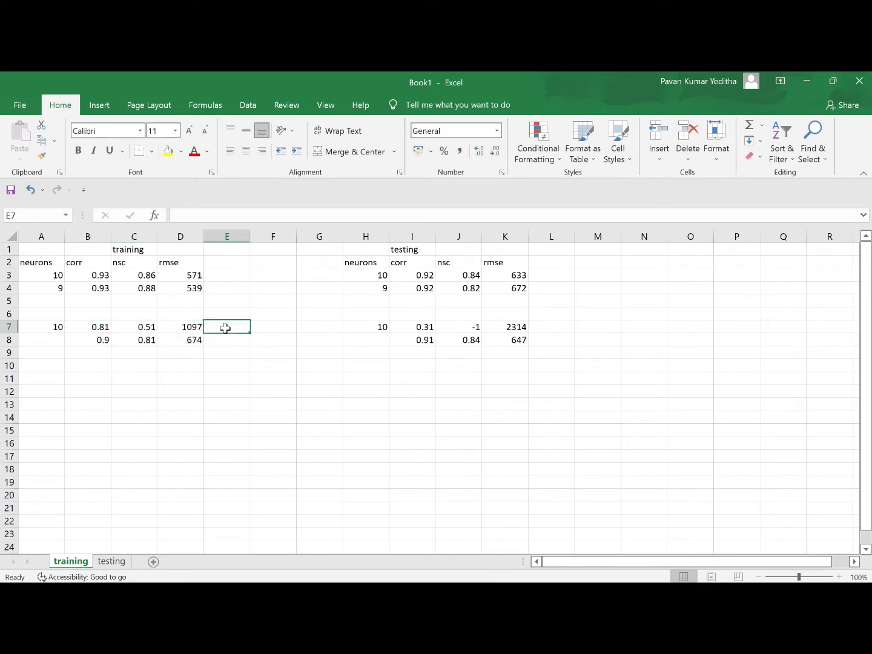
click(229, 339)
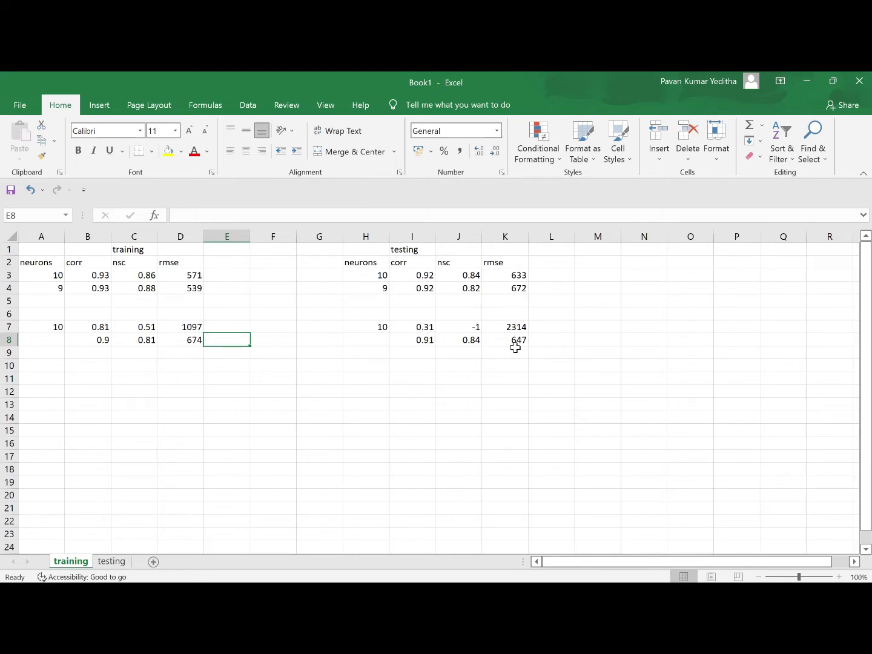
key(alt+Tab)
Rerun the recalled FFNN command with 9 hidden neurons instead of 10
click(510, 377)
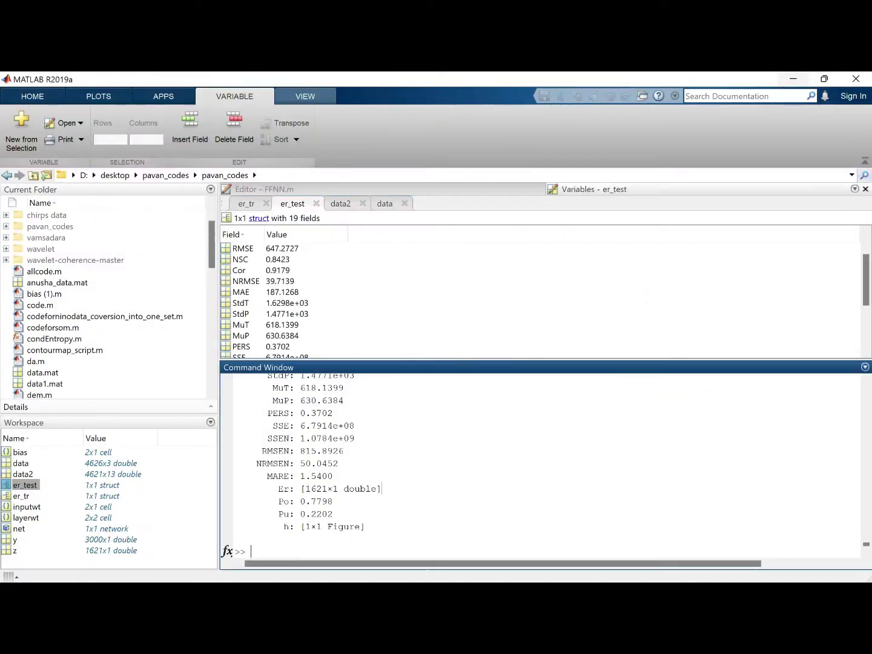
key(Up)
key(End)
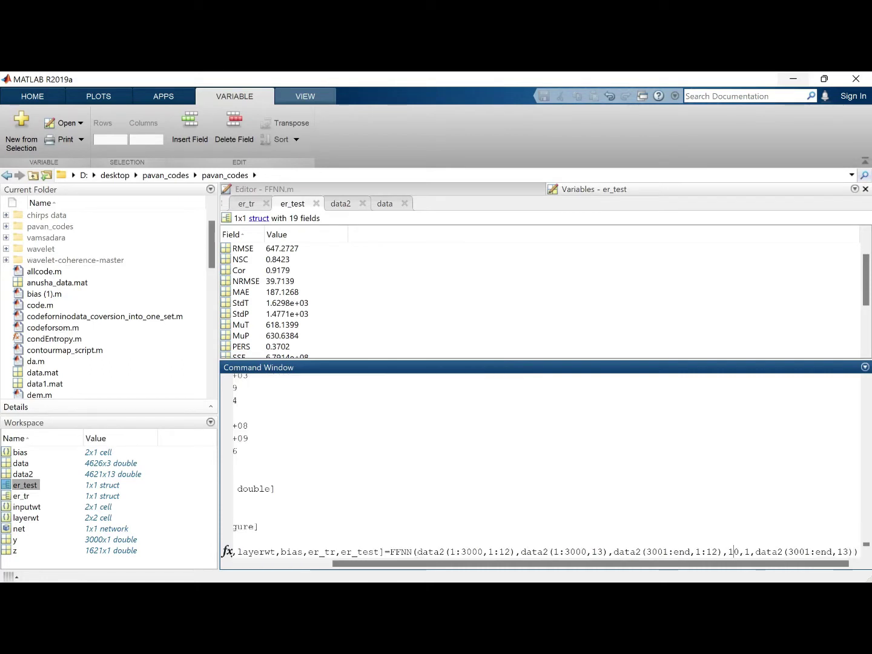
key(BackSpace)
key(BackSpace)
text(9)
key(Return)
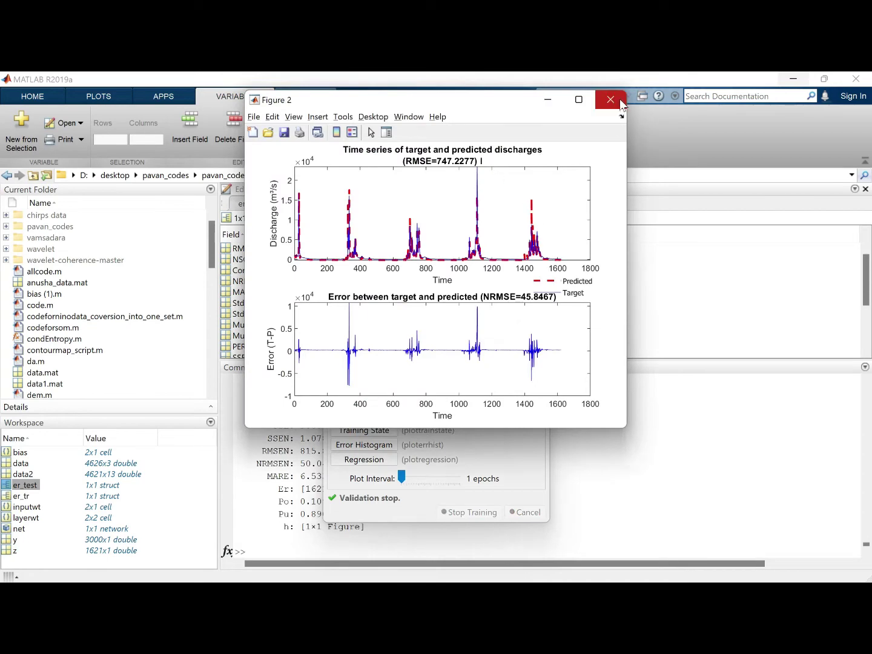
Close Figure 2, Figure 1 and the network training window
click(619, 100)
click(619, 99)
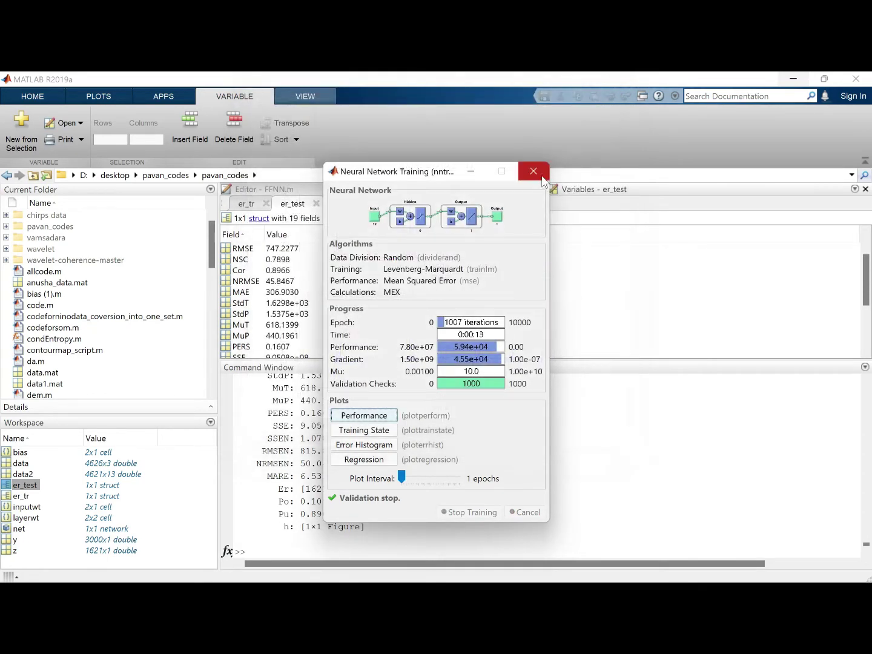
click(542, 173)
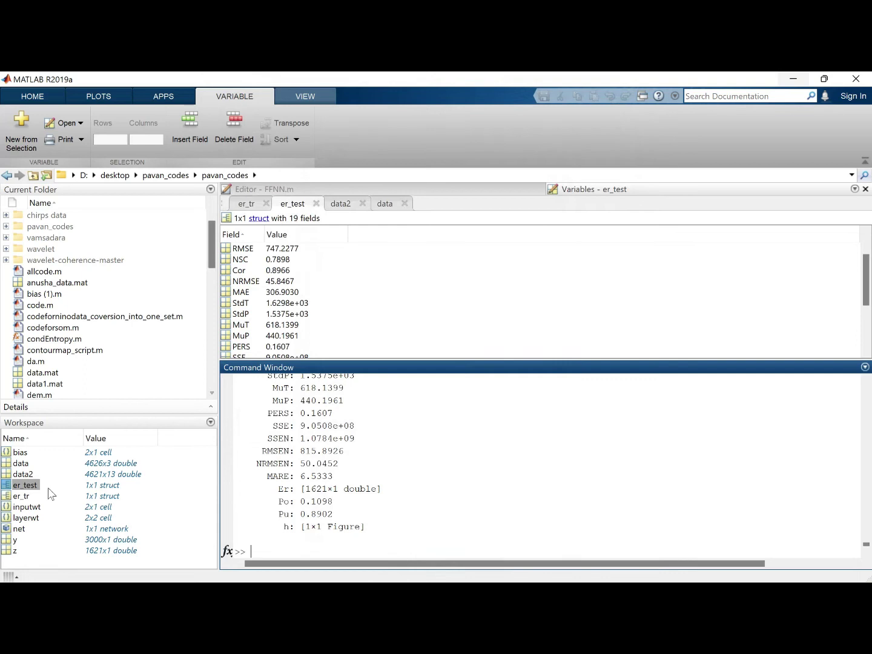
Open er_tr and start Excel row 10 with 9 neurons, training corr 0.92, nsc 0.84
double_click(25, 498)
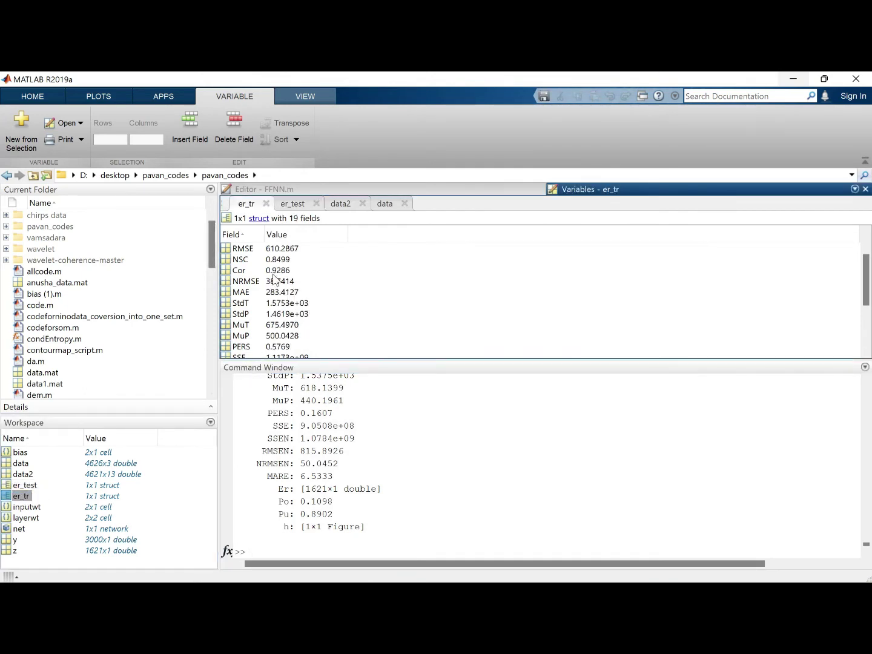
key(alt+Tab)
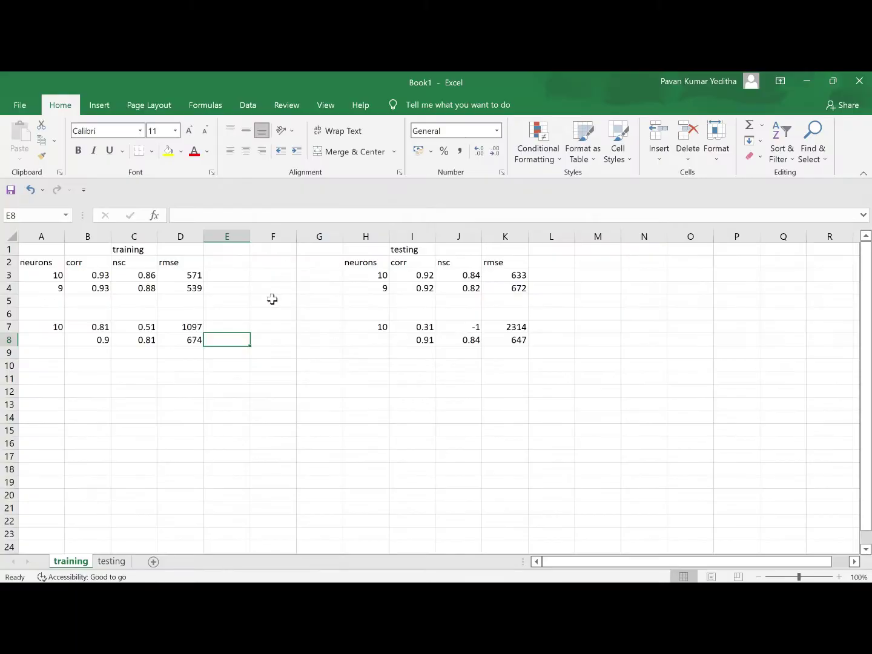
click(58, 368)
text(9)
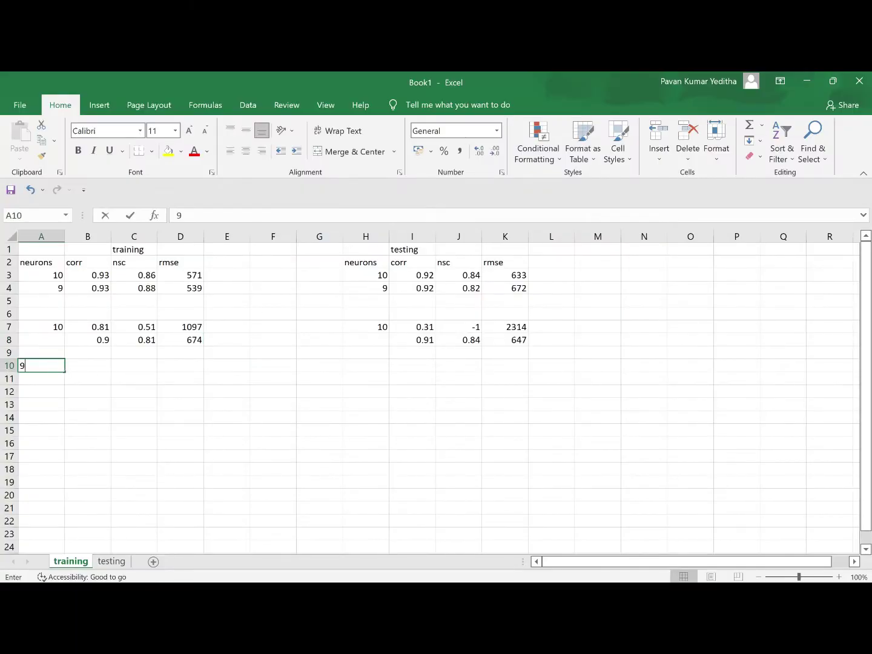
key(Tab)
text(0)
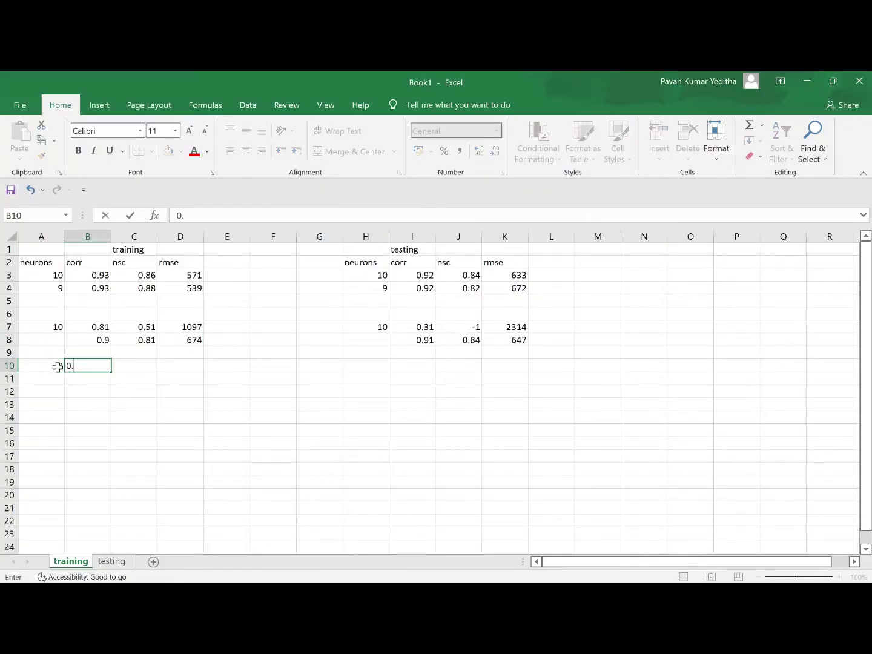
key(Tab)
text(0)
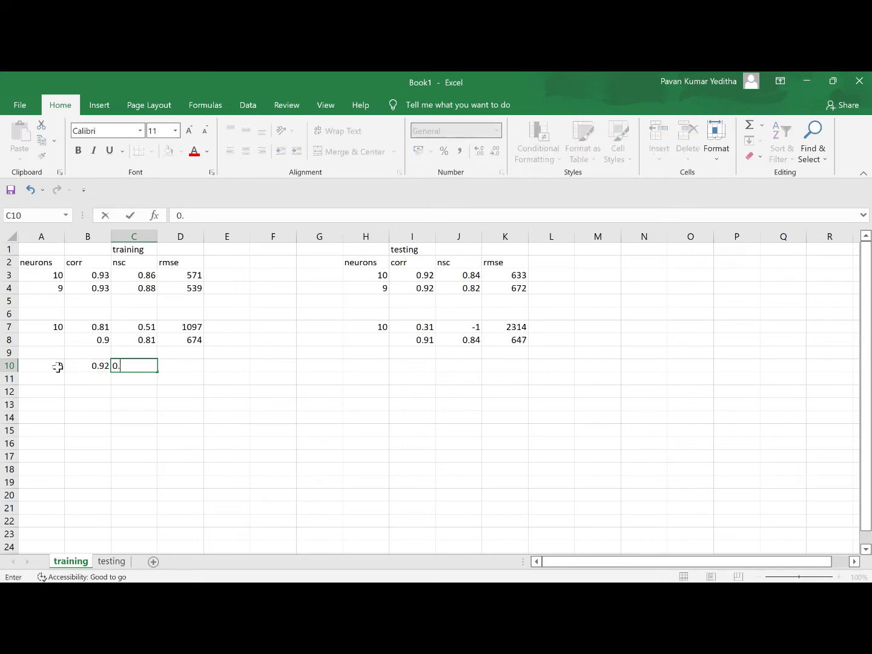
text(.84)
key(Tab)
Enter training rmse 610, then 9 neurons in the testing table of row 10
key(alt+Tab)
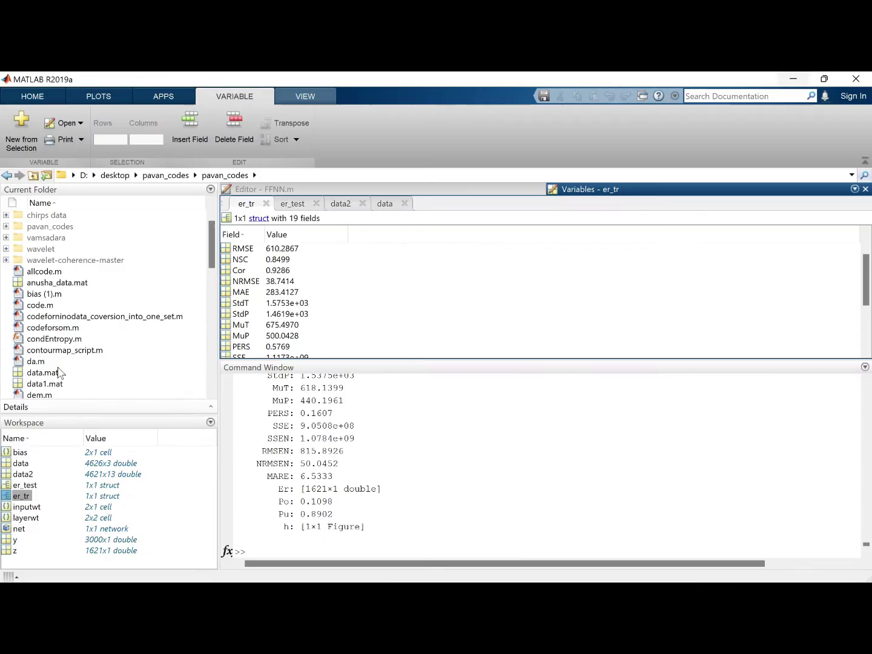
key(alt+Tab)
text(61)
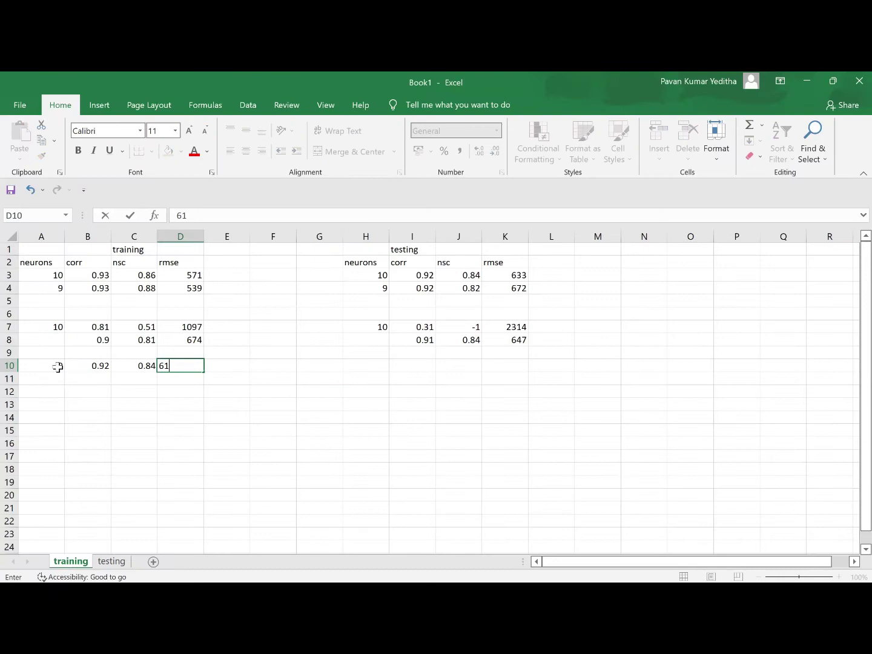
key(Tab)
key(Tab)
key(Tab)
key(Tab)
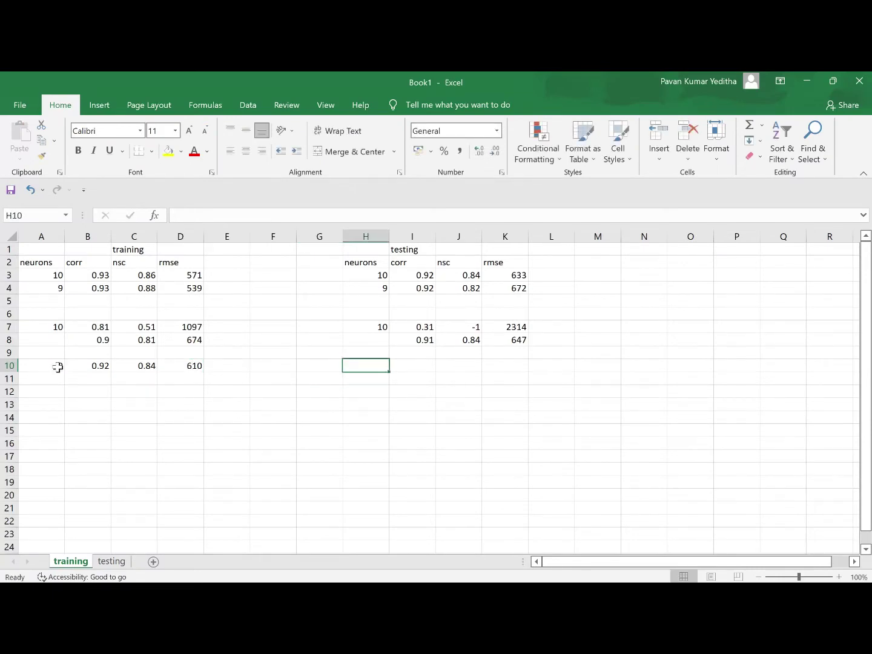
text(9)
key(Tab)
Show er_test in MATLAB and enter testing corr 0.89 and nsc 0.78 in row 10
key(alt+Tab)
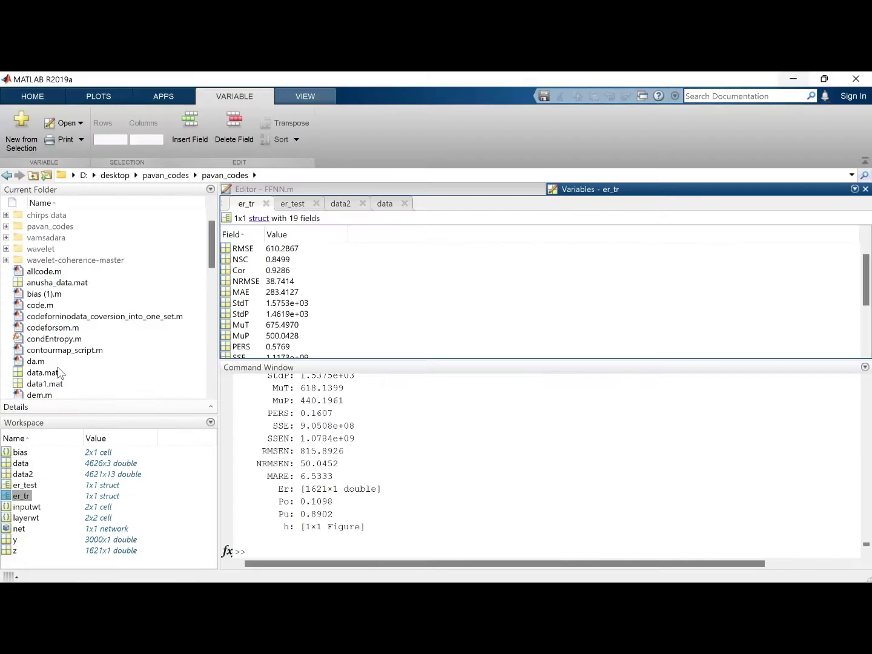
click(286, 214)
click(284, 205)
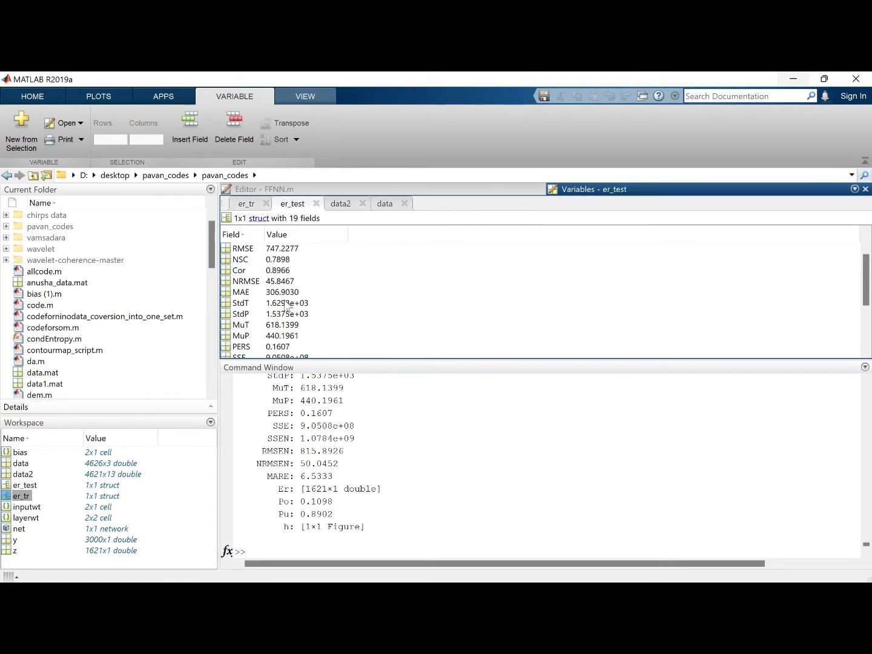
key(alt+Tab)
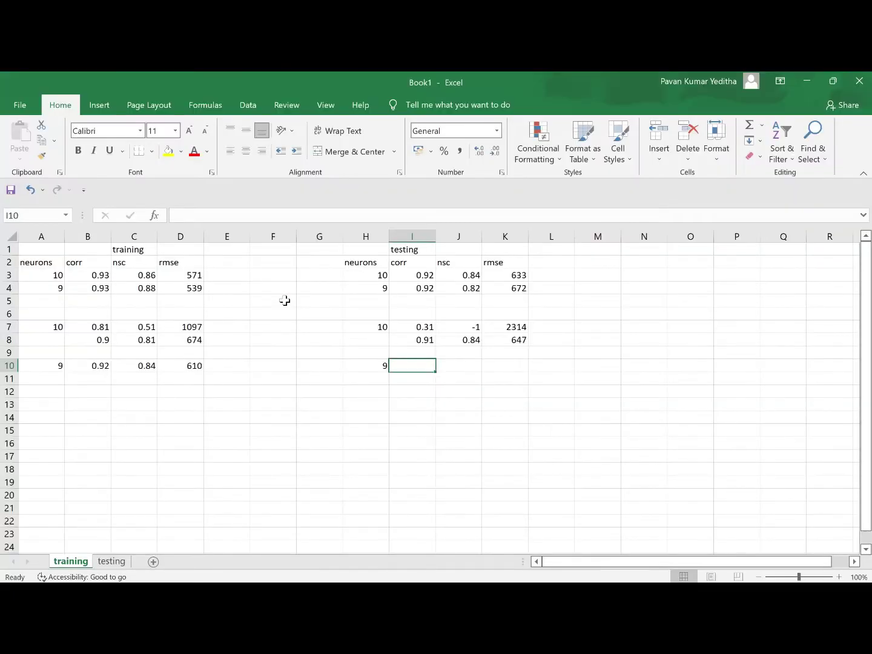
text(0.89)
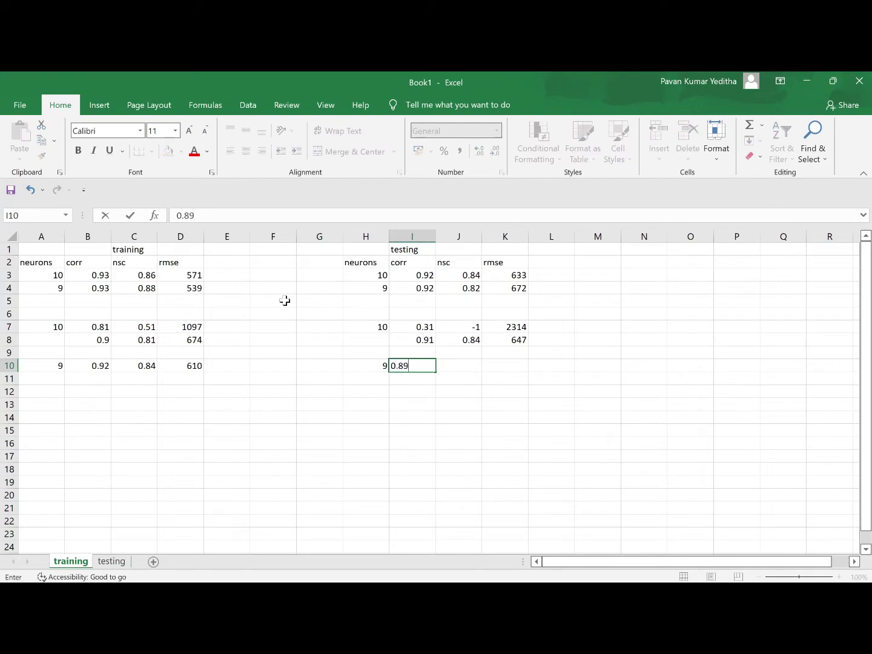
key(Tab)
text(0.)
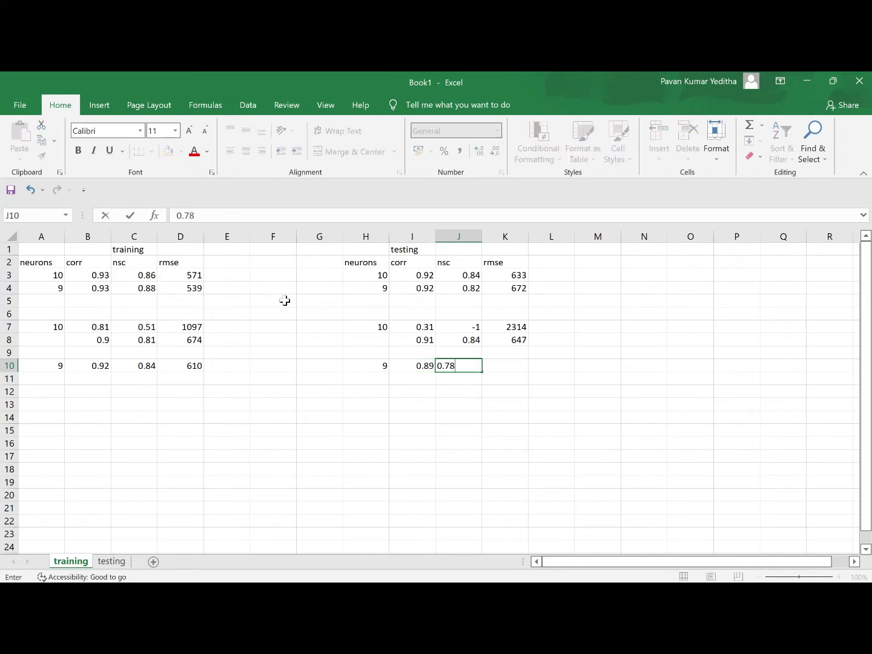
key(Tab)
Enter testing rmse 747 in K10 after checking MATLAB, then return to MATLAB
key(alt+Tab)
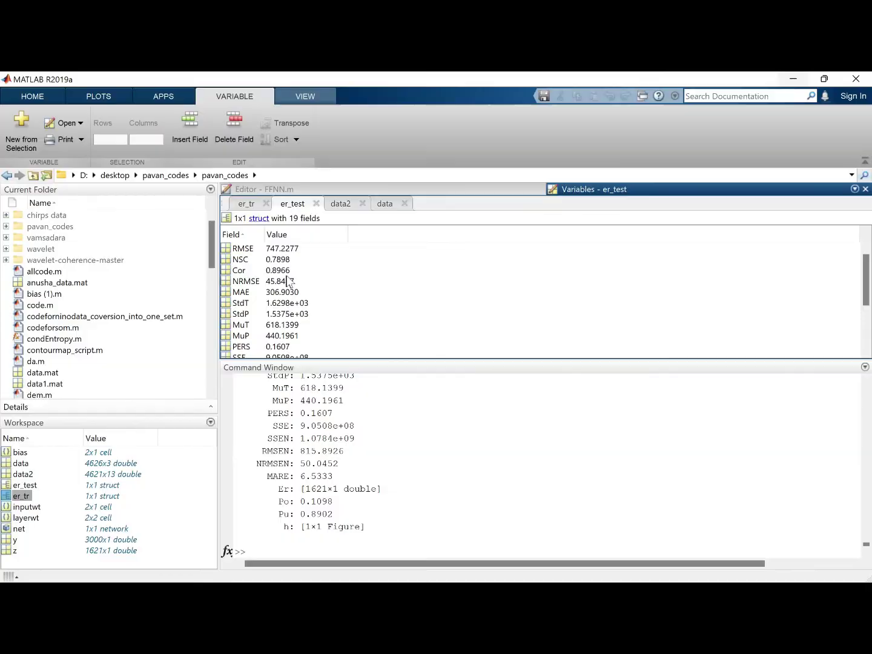
key(alt+Tab)
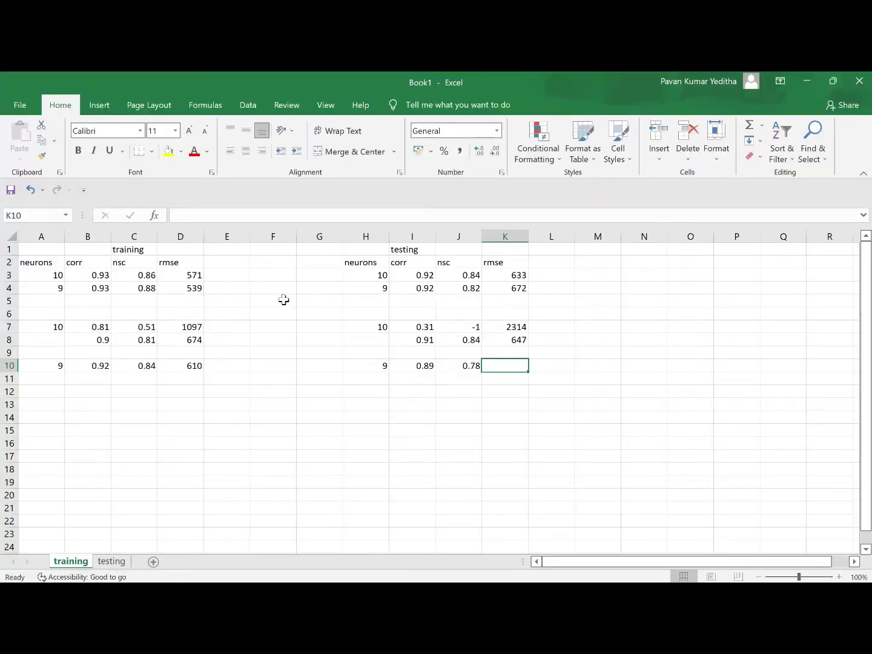
text(747)
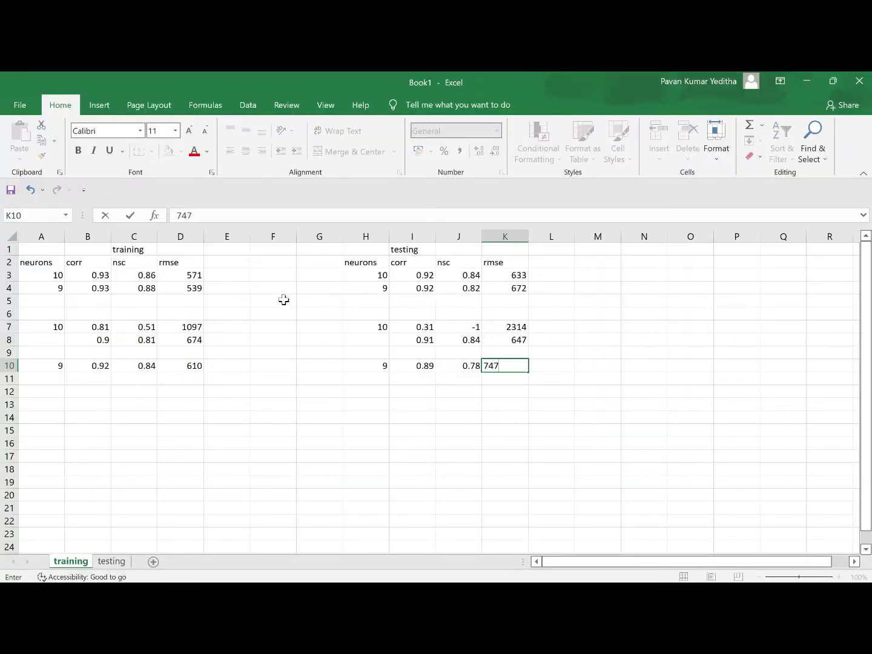
key(Tab)
key(alt+Tab)
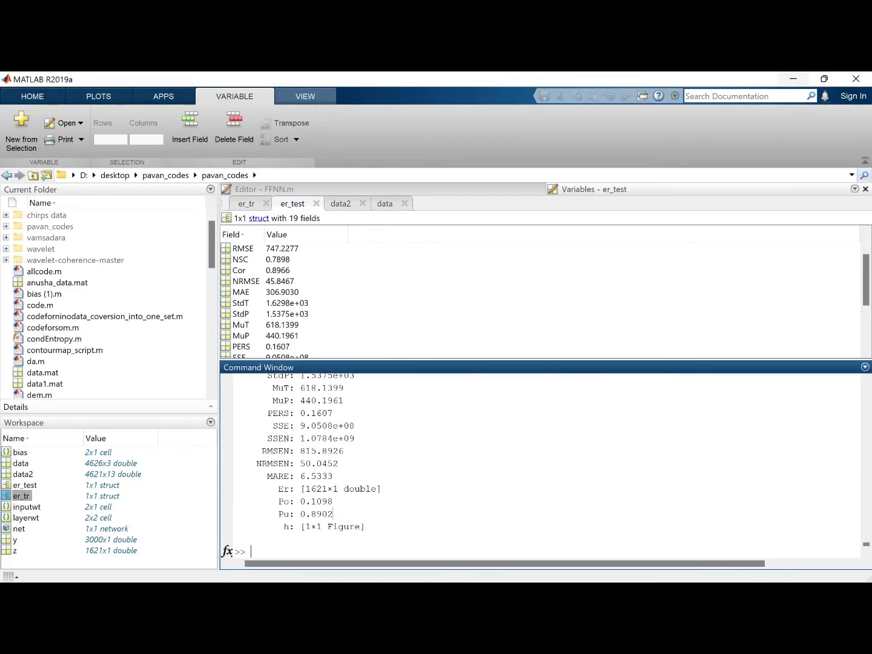
Rerun the last FFNN command and check the training corr in Excel cell B10
key(Up)
key(Return)
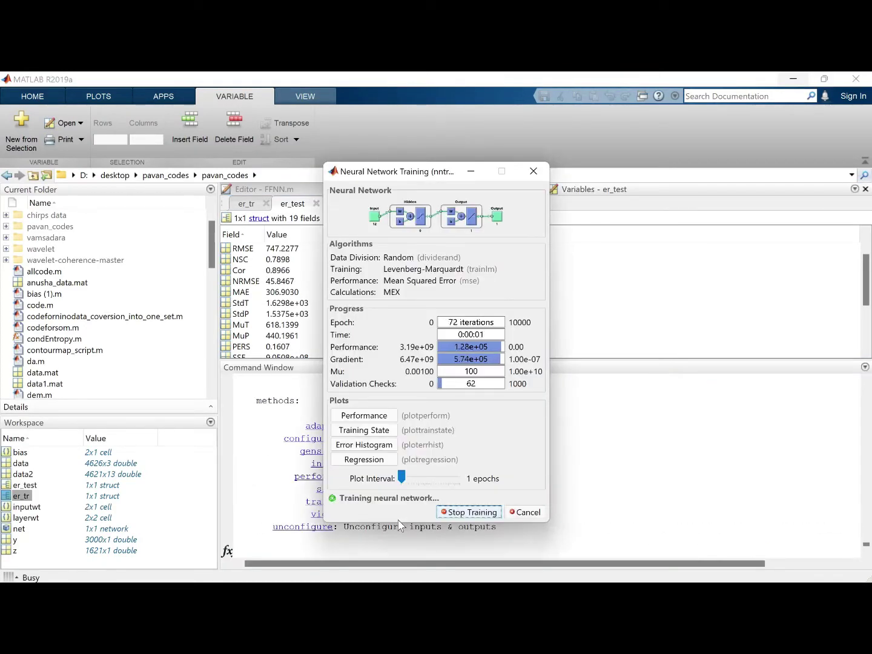
key(alt+Tab)
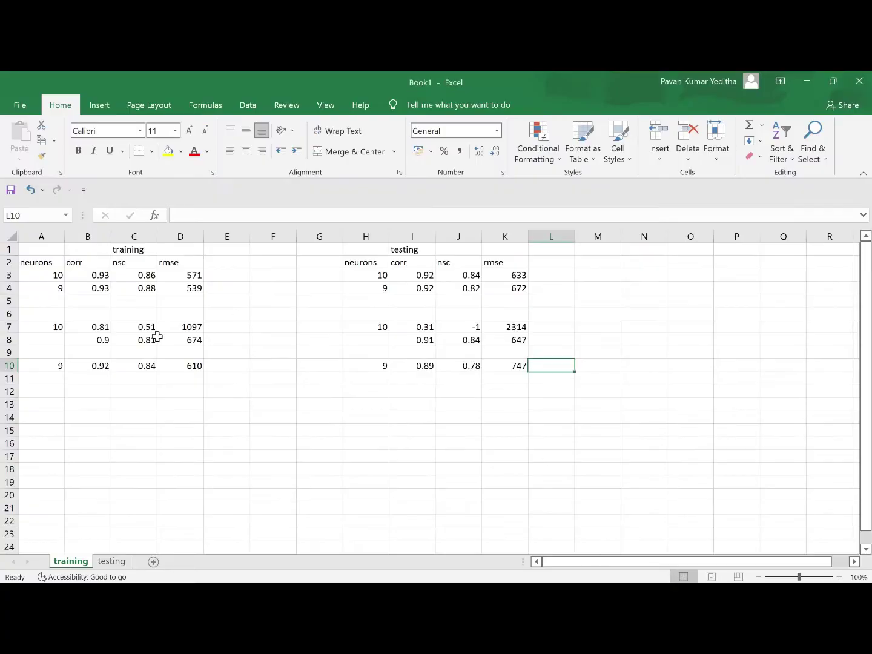
click(105, 368)
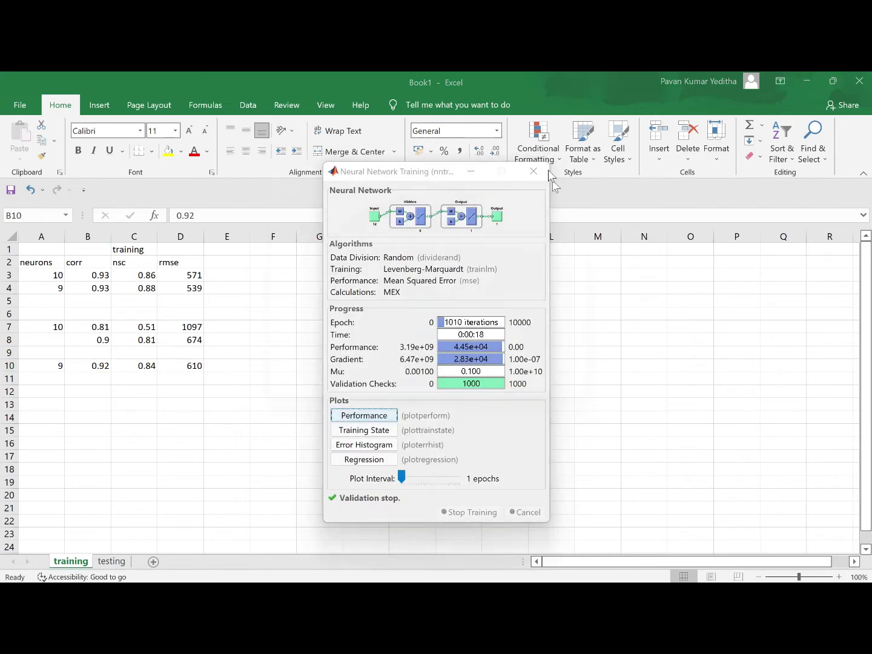
Close the test and training result figures and the training window, then hide Excel
click(609, 108)
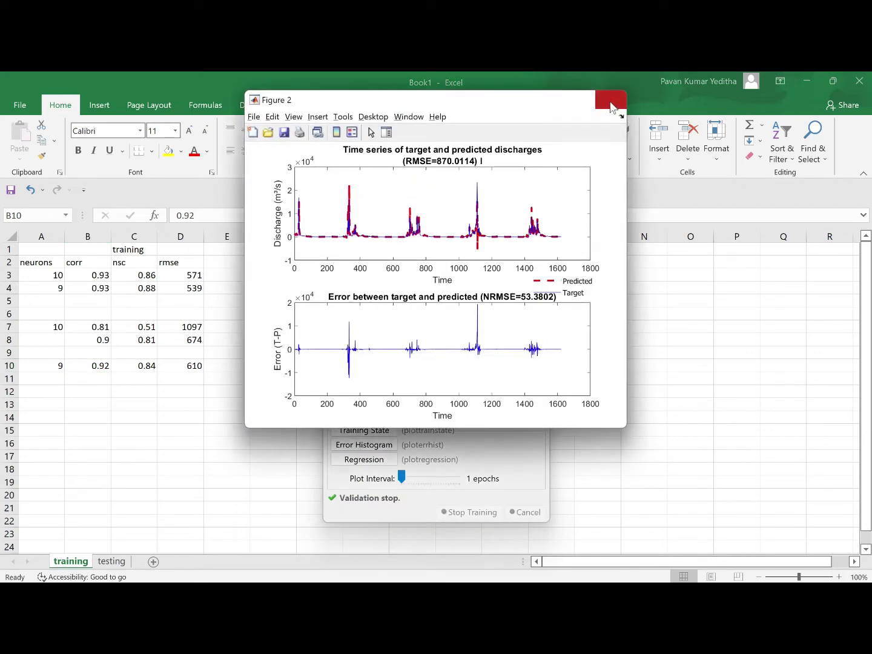
click(608, 108)
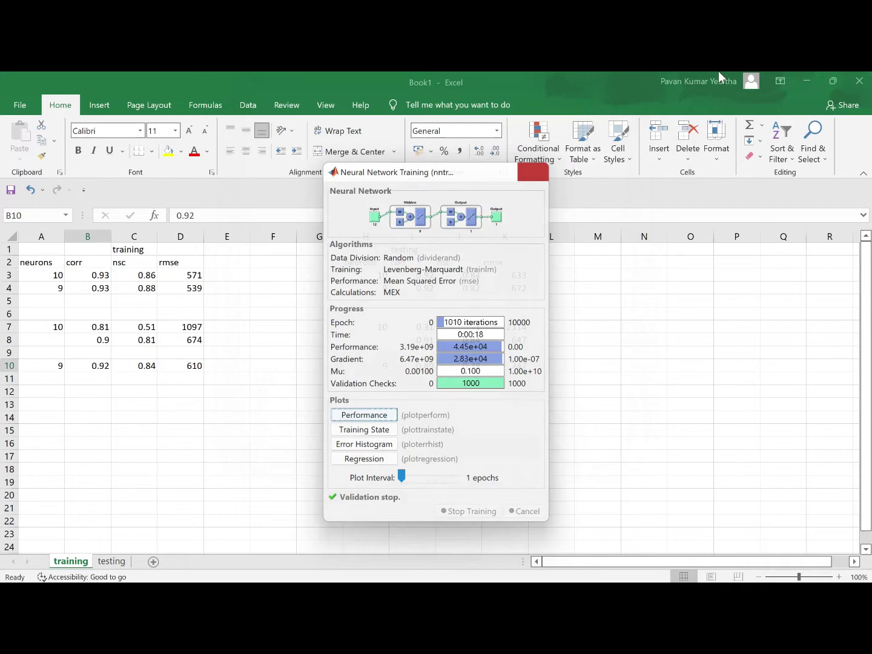
click(529, 171)
click(807, 81)
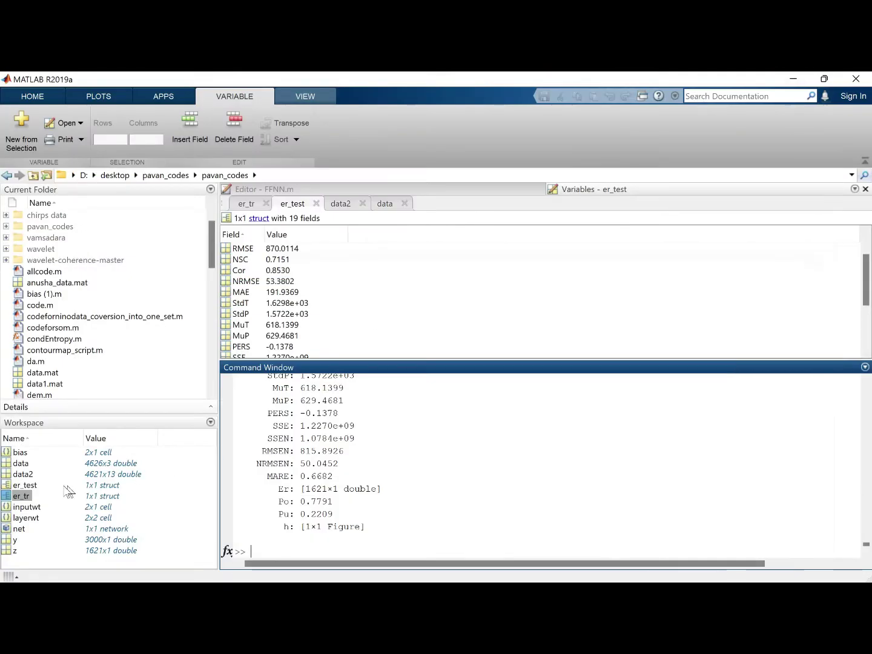
double_click(30, 485)
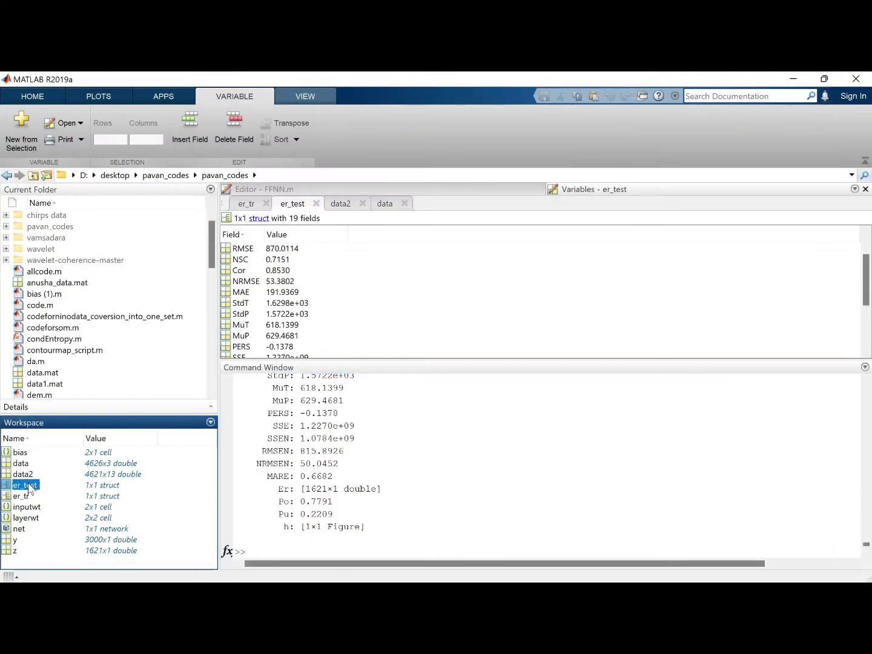
click(279, 259)
key(alt+Tab)
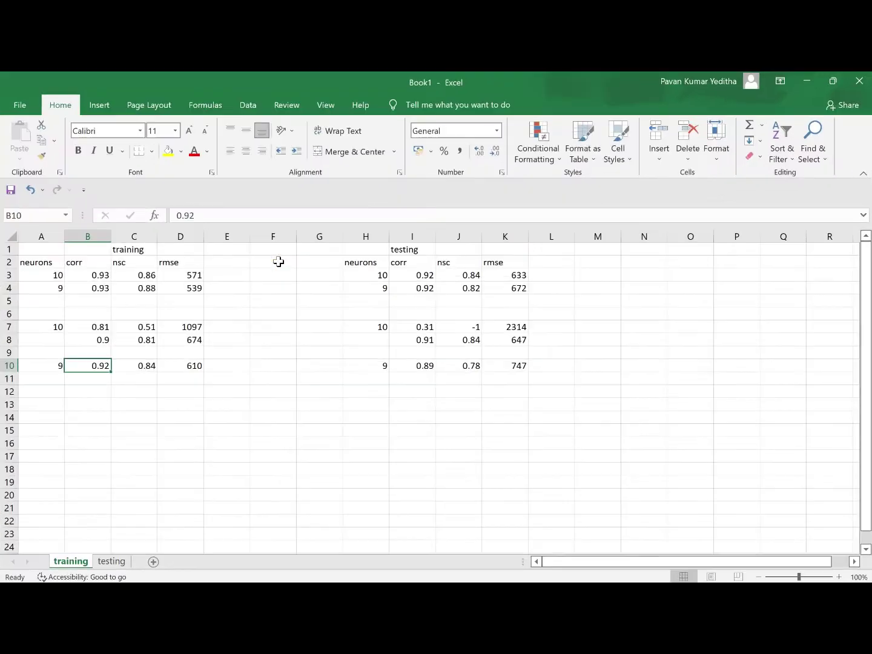
click(476, 292)
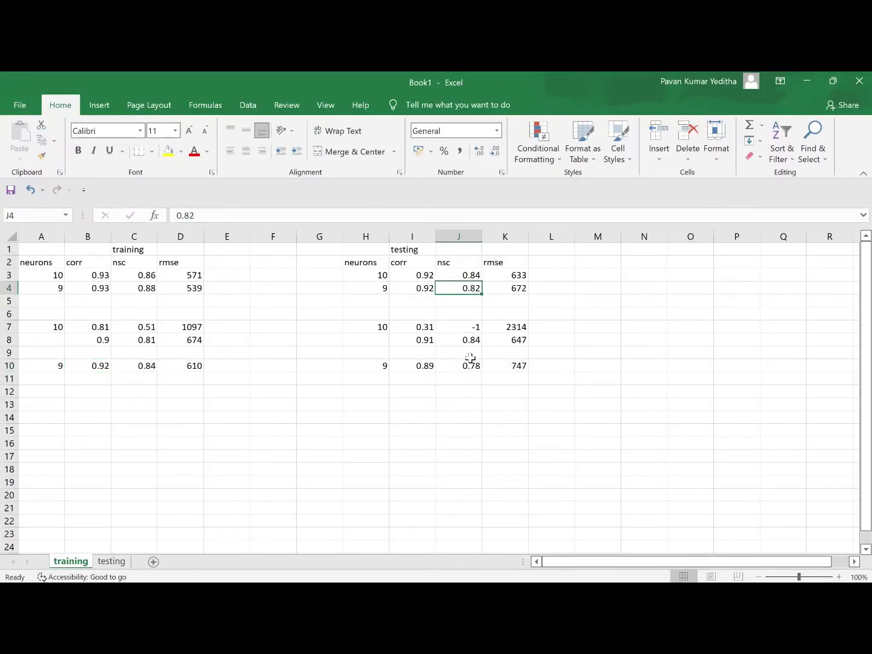
click(472, 378)
click(480, 368)
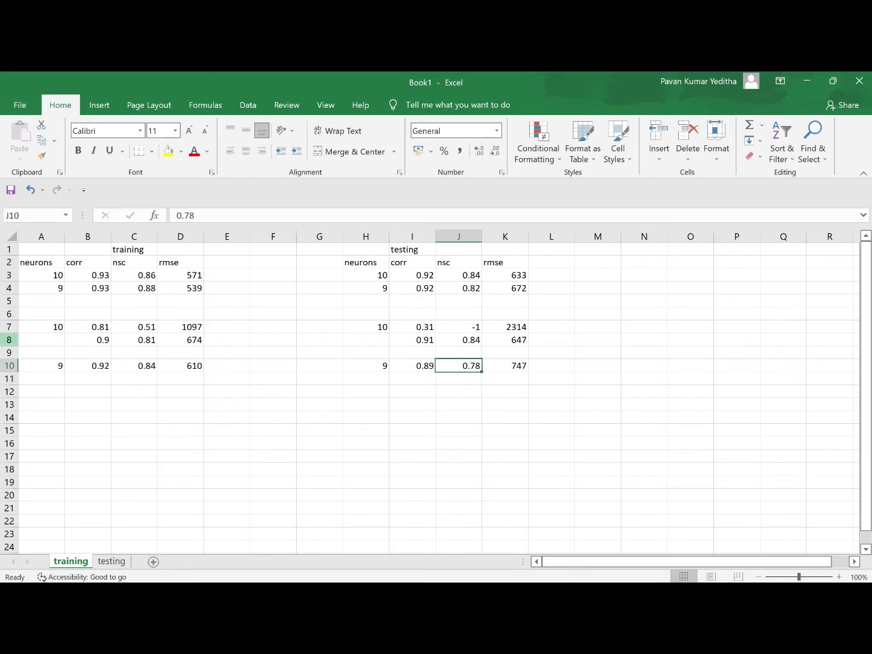
click(10, 341)
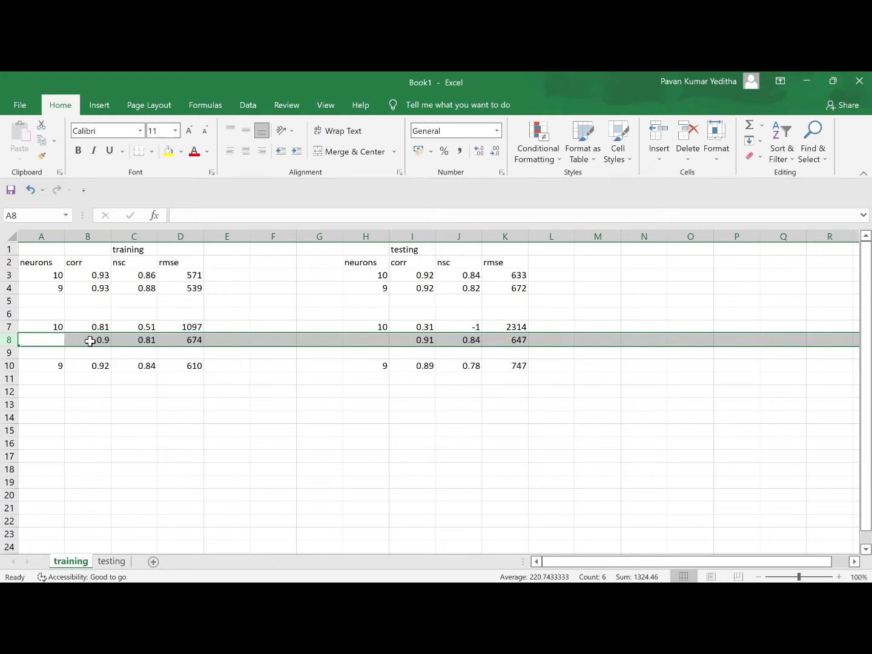
drag(90, 341, 519, 338)
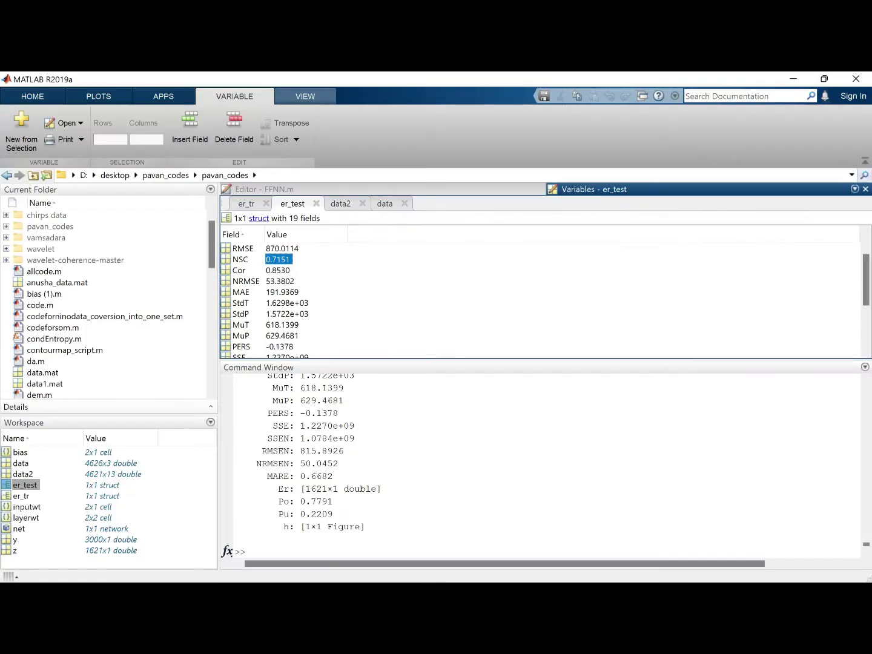
Rerun the FFNN command with 10 neurons and 5 repetitions instead of 1
click(449, 530)
key(Up)
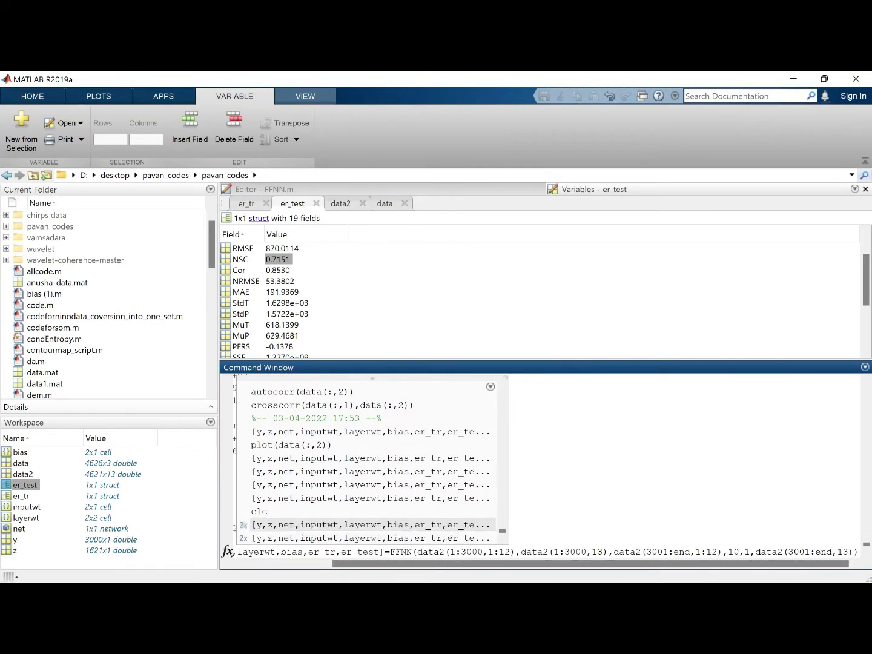
click(744, 552)
key(Delete)
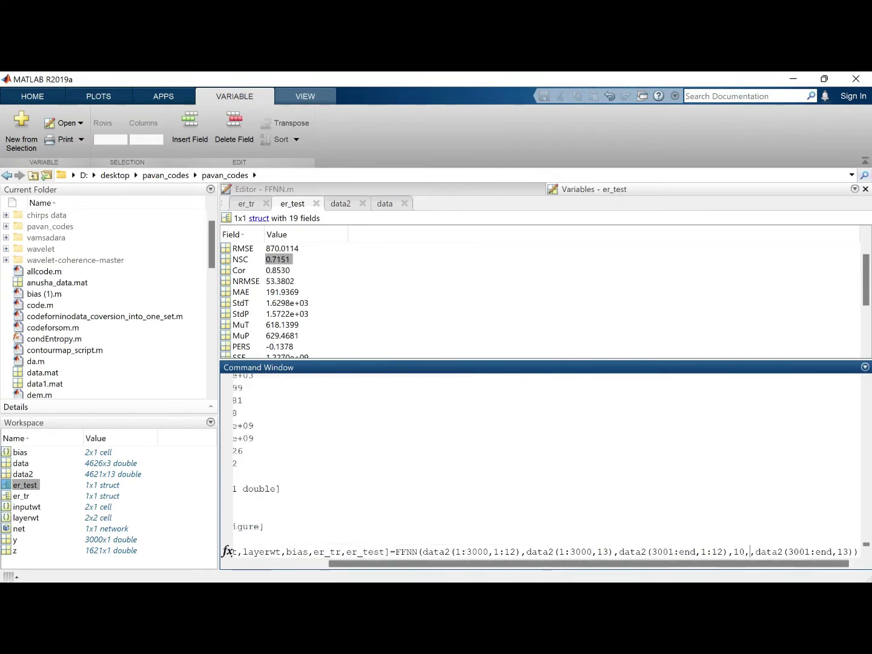
text(5)
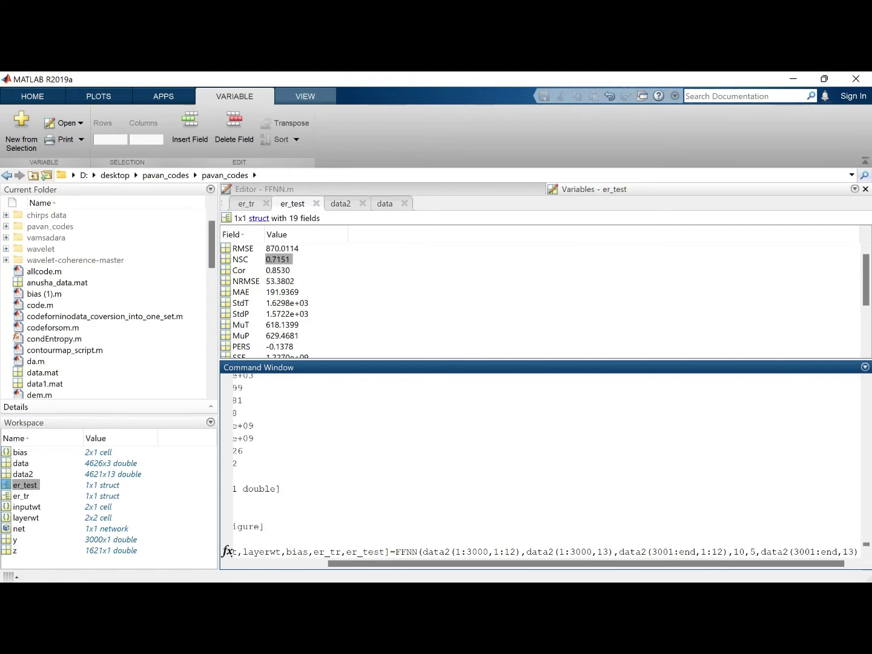
key(Return)
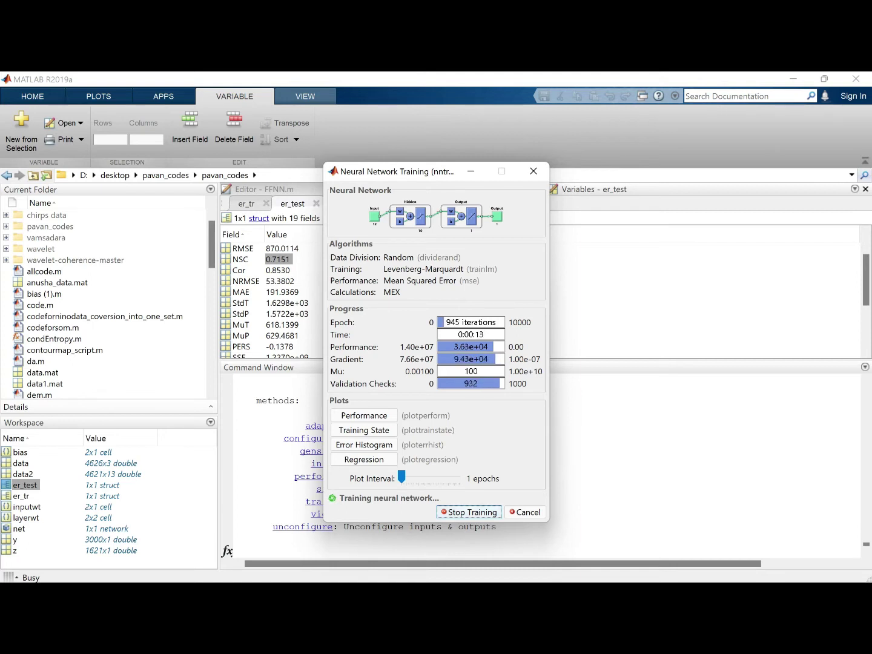
Wait while the repeated training runs produce result figures up to Figure 8
mouse_move(586, 581)
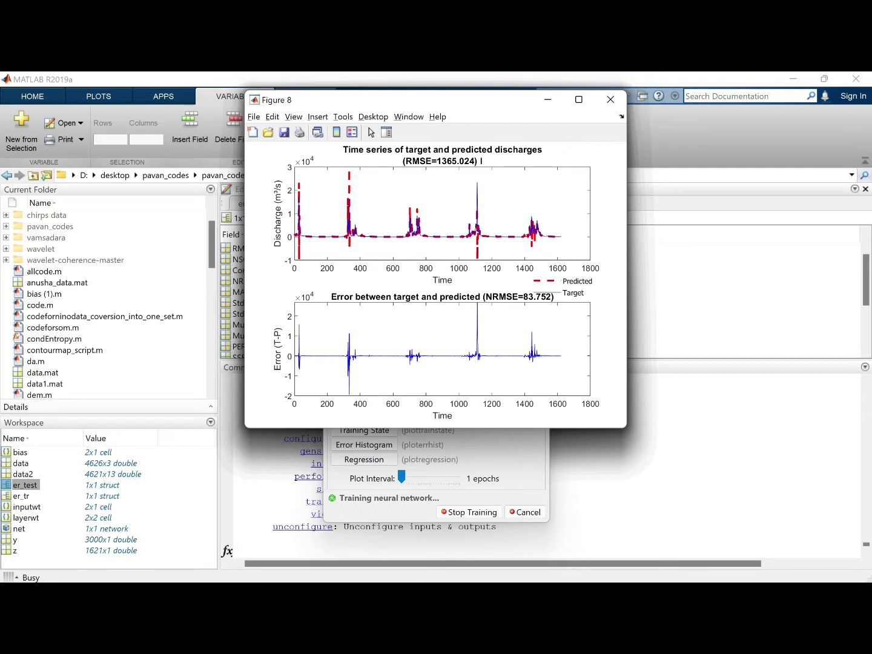
Close Figures 8 down to 1, then Figures 10 and 9
click(616, 105)
click(616, 105)
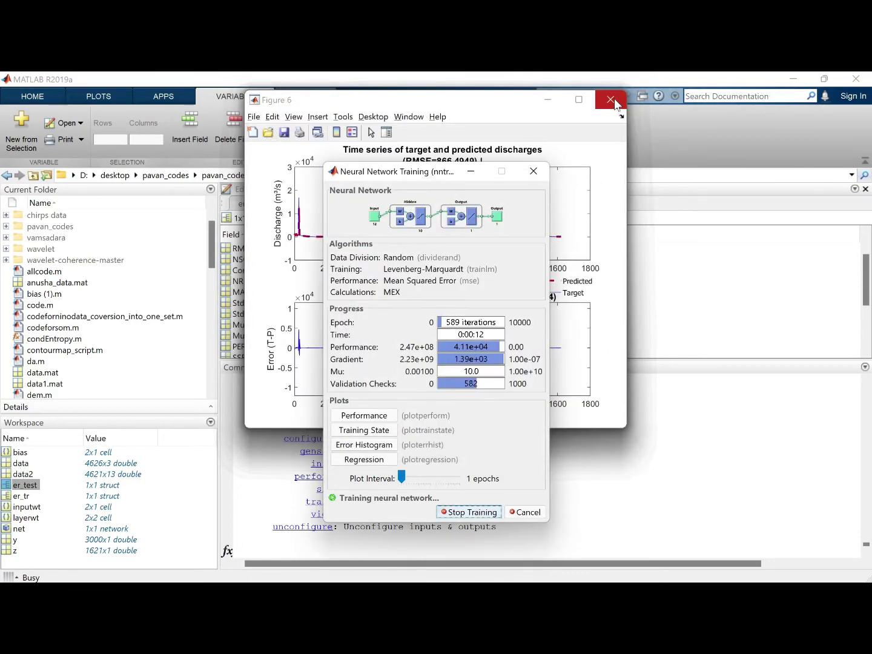
click(615, 104)
click(616, 104)
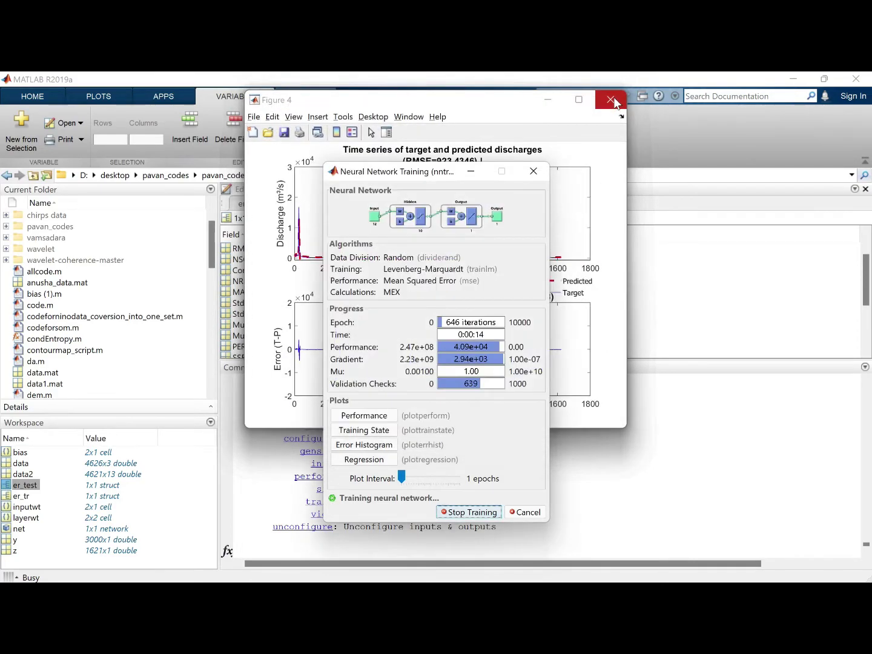
click(616, 104)
click(616, 104)
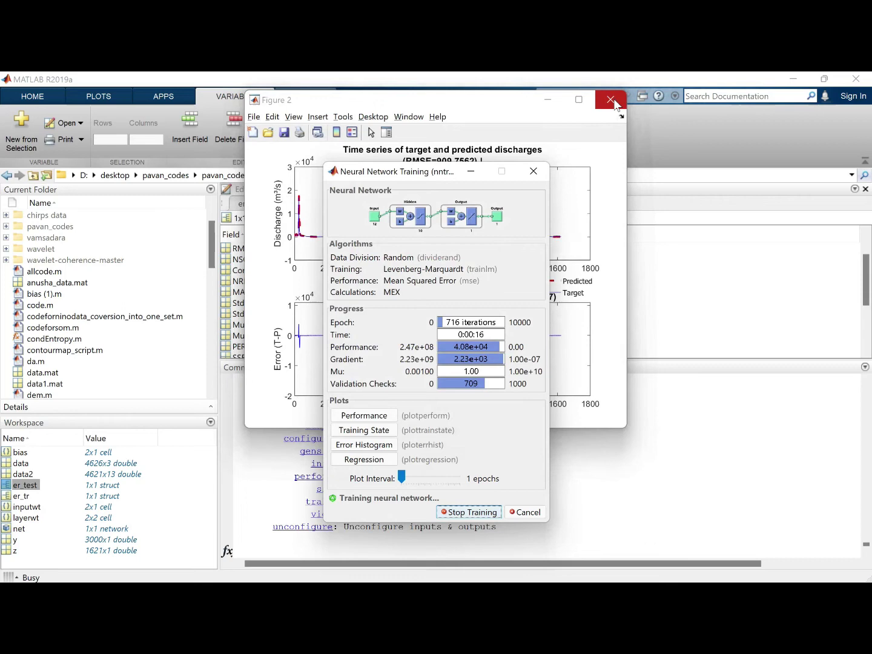
click(615, 104)
click(616, 105)
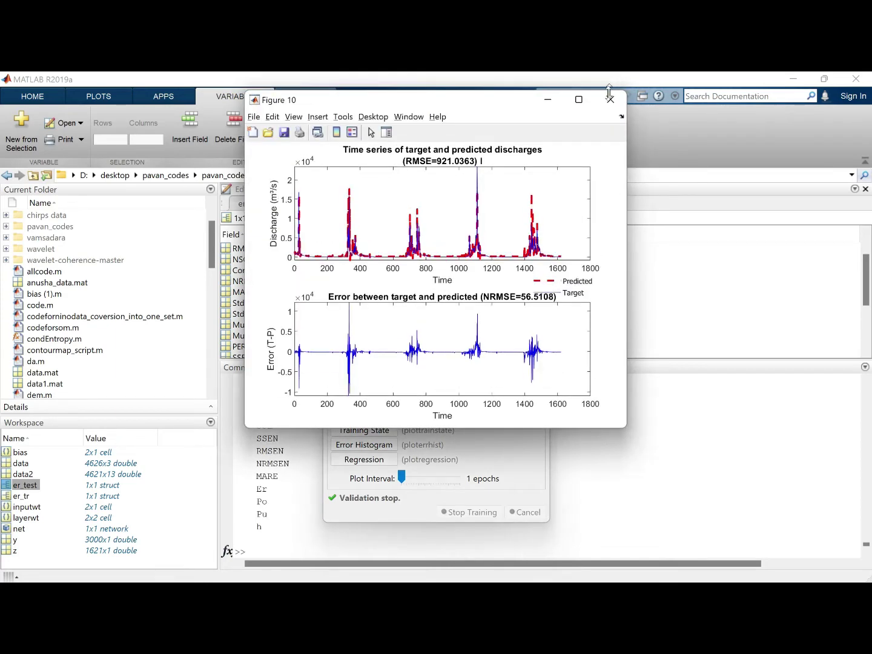
click(604, 104)
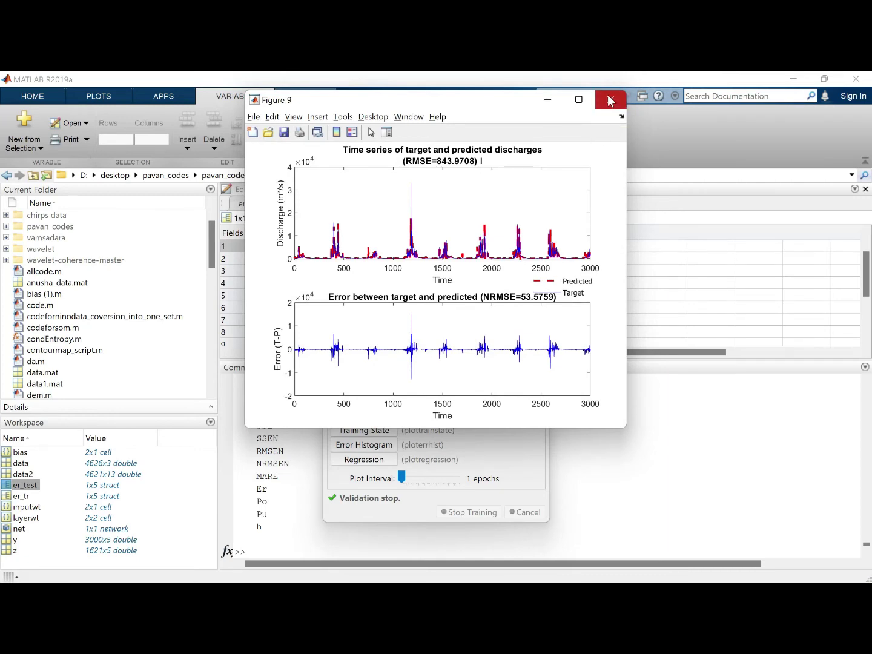
click(547, 103)
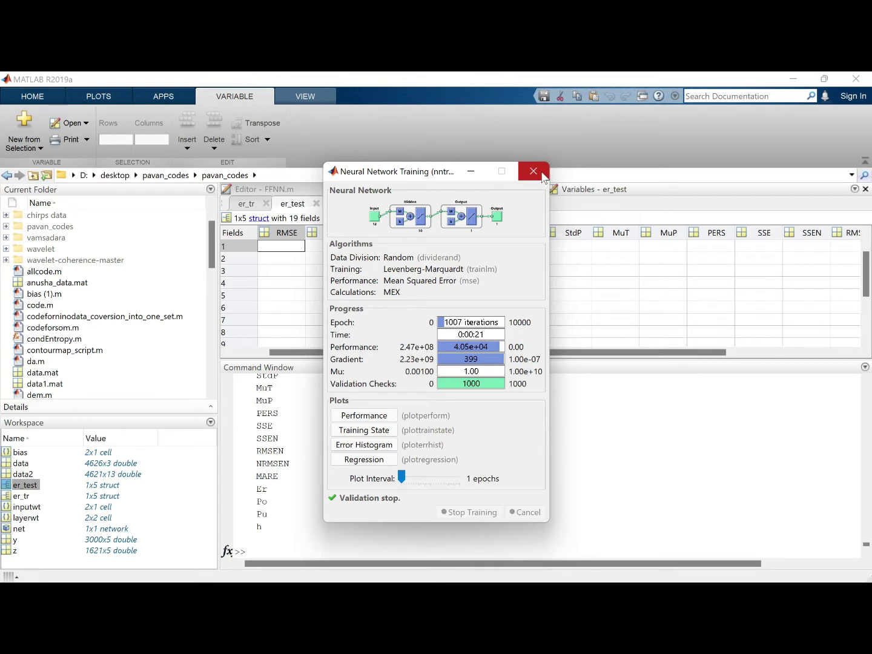
Inspect the er_tr table, checking NSC for runs 5 and 1 and selecting run 3
click(583, 445)
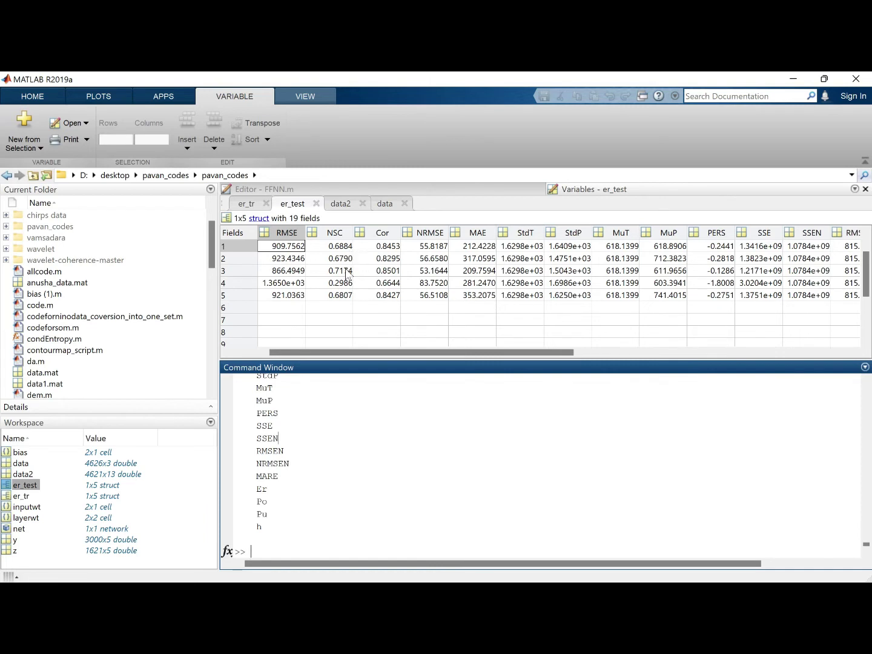
click(246, 204)
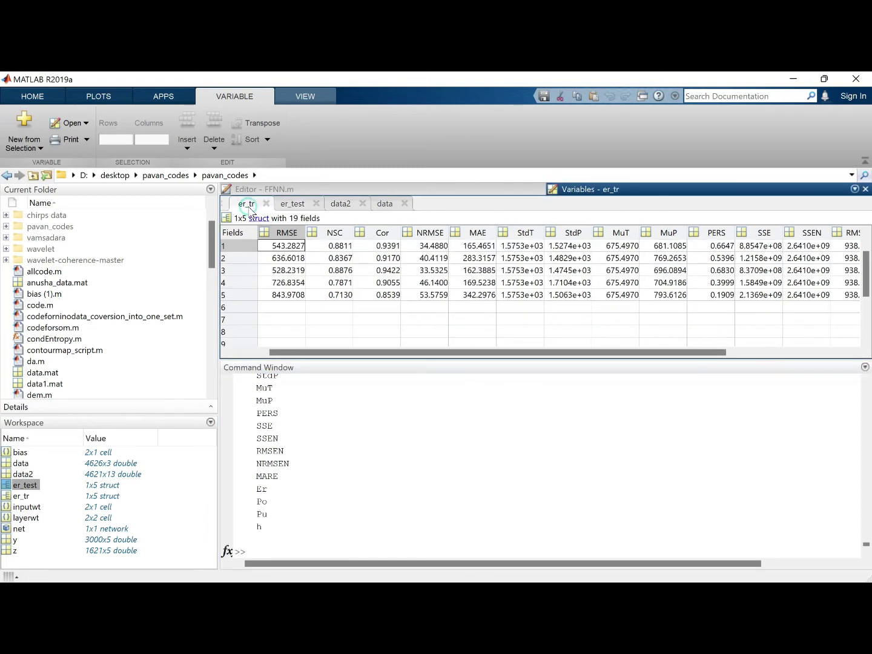
click(345, 296)
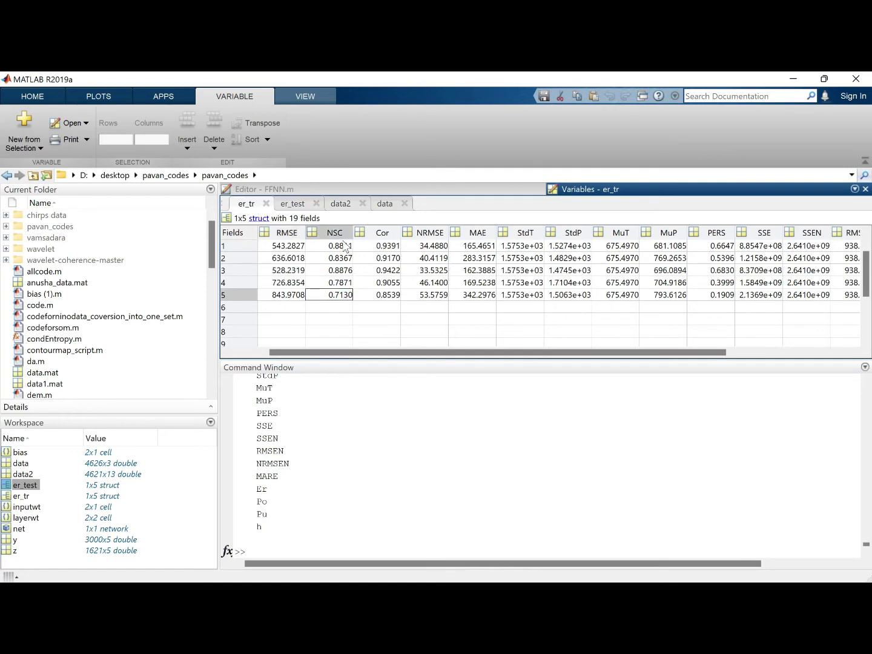
click(344, 245)
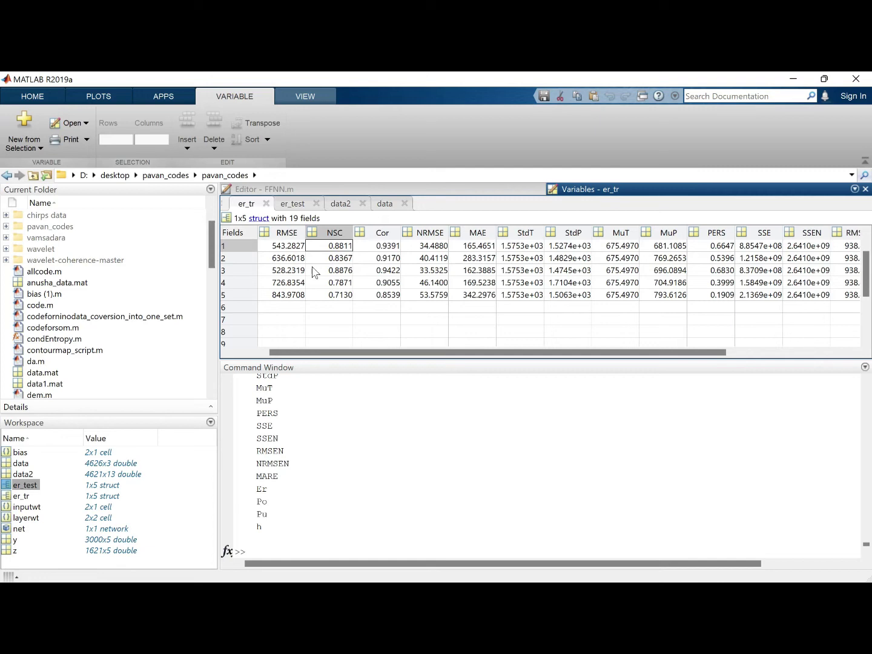
click(248, 271)
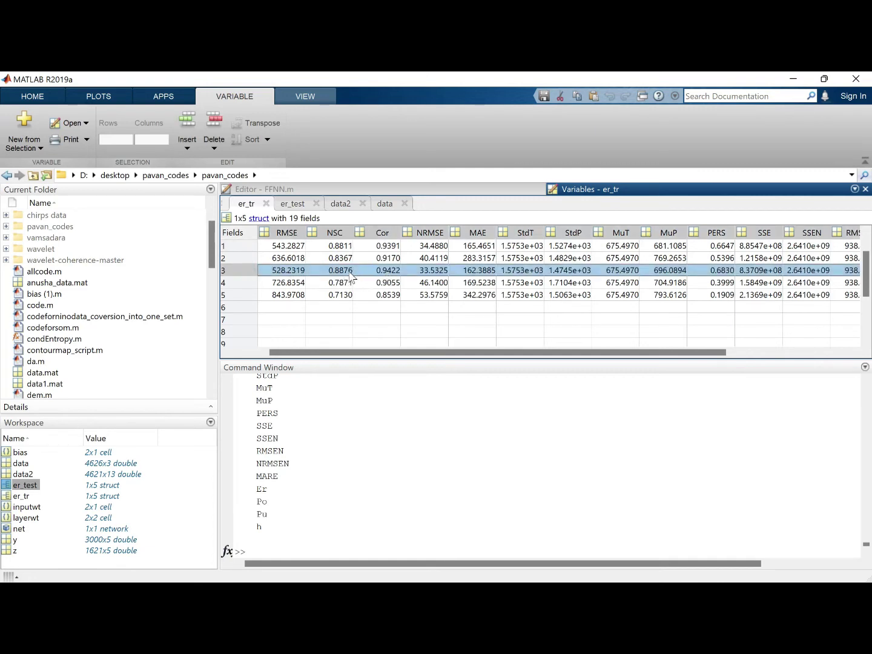
Highlight run 3 in the er_test table, then bring FFNN.m's code to the front
click(301, 206)
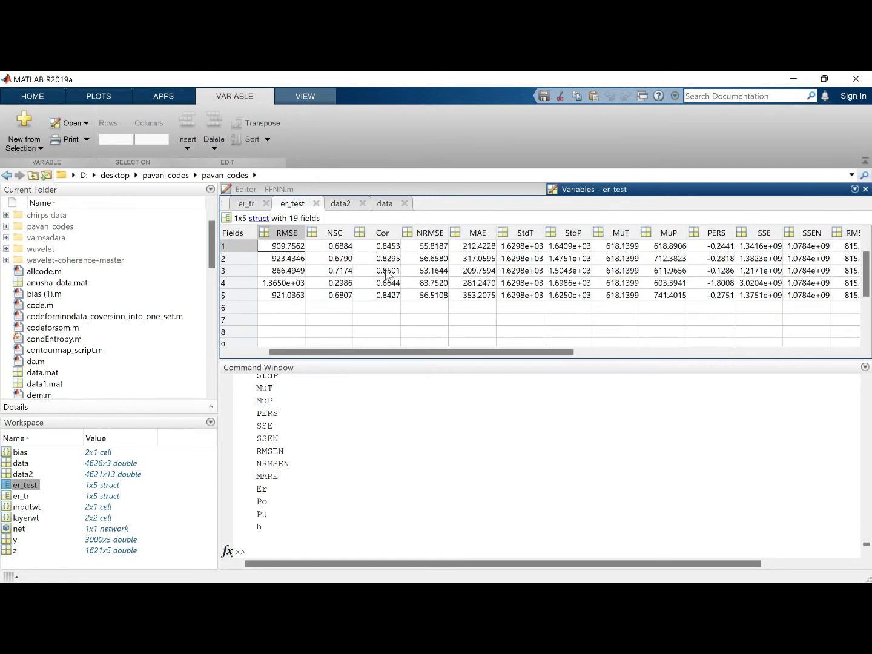
click(251, 270)
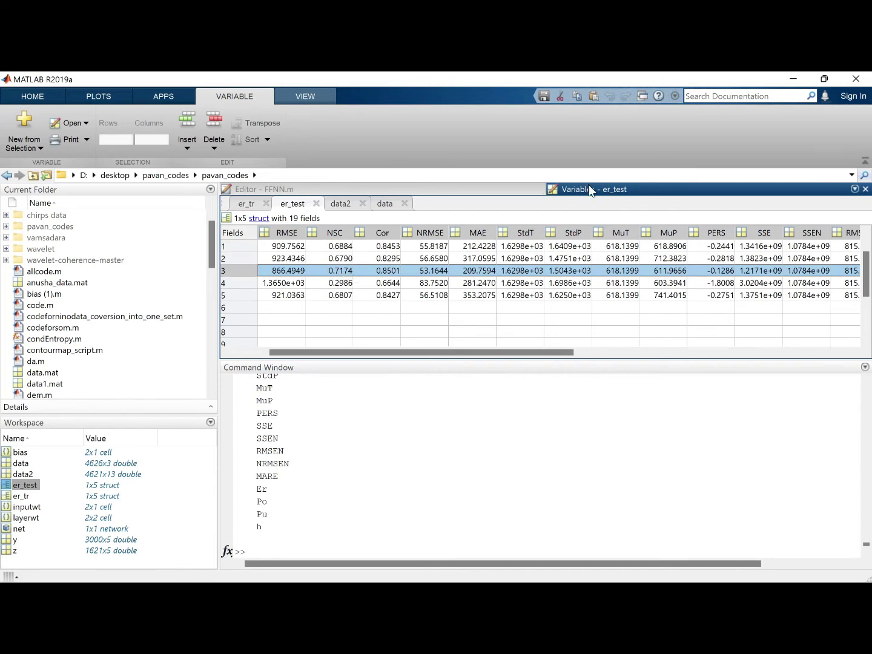
click(533, 189)
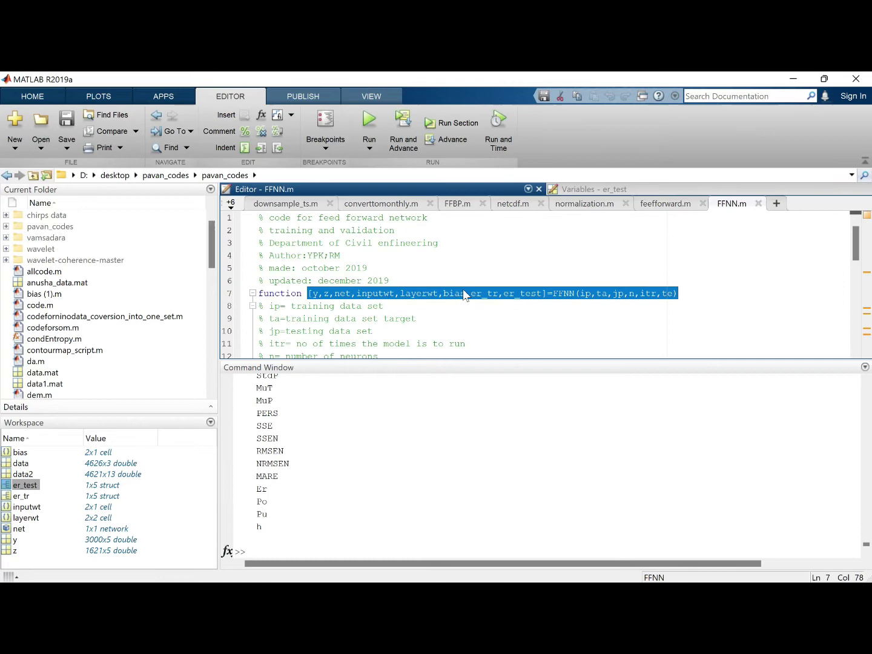
Recall the data2 FFNN command and rename the er_tr variable to er_tr_1
click(434, 469)
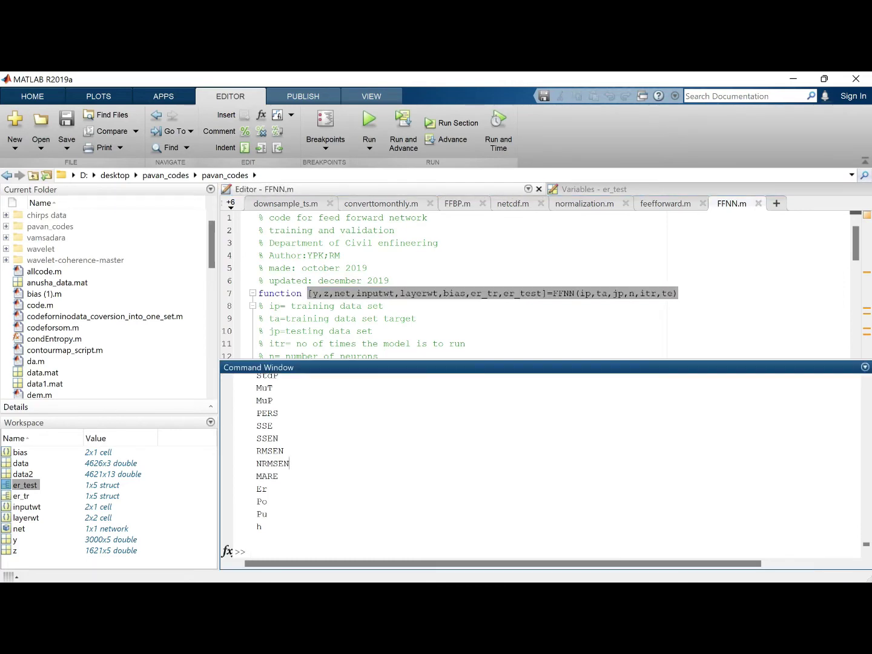
key(Up)
key(Up)
key(Up)
key(Up)
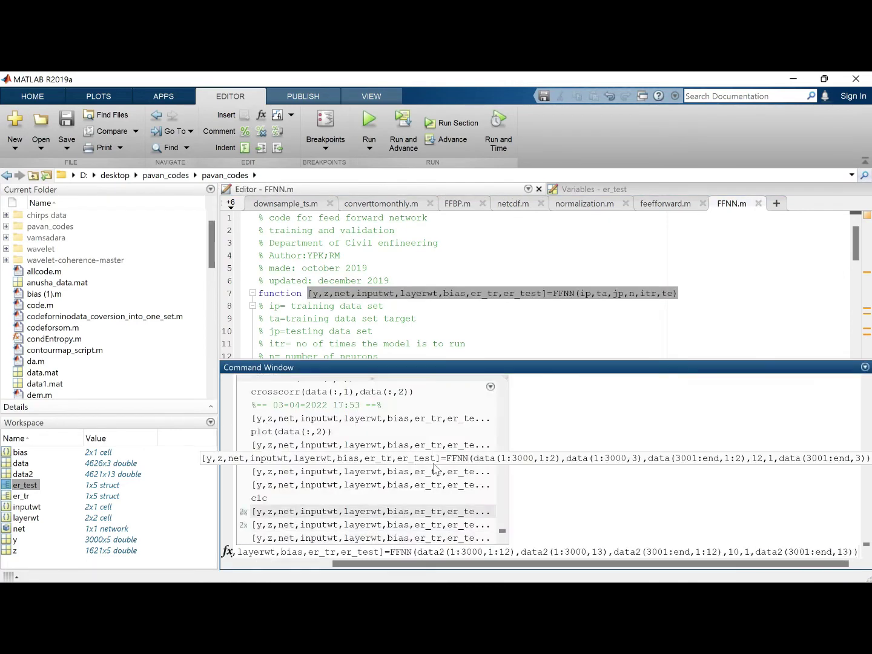
key(Down)
key(Down)
key(Down)
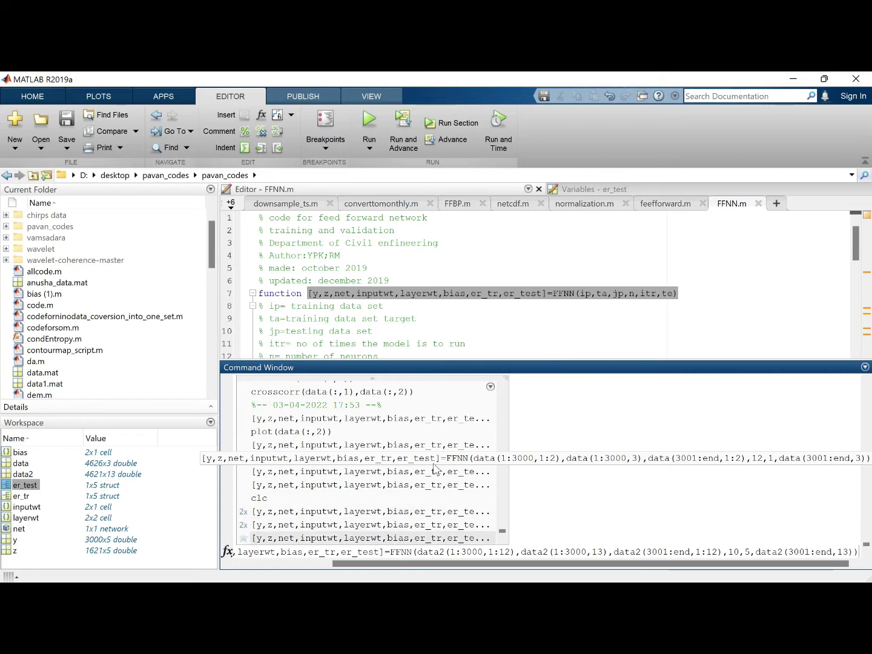
click(25, 488)
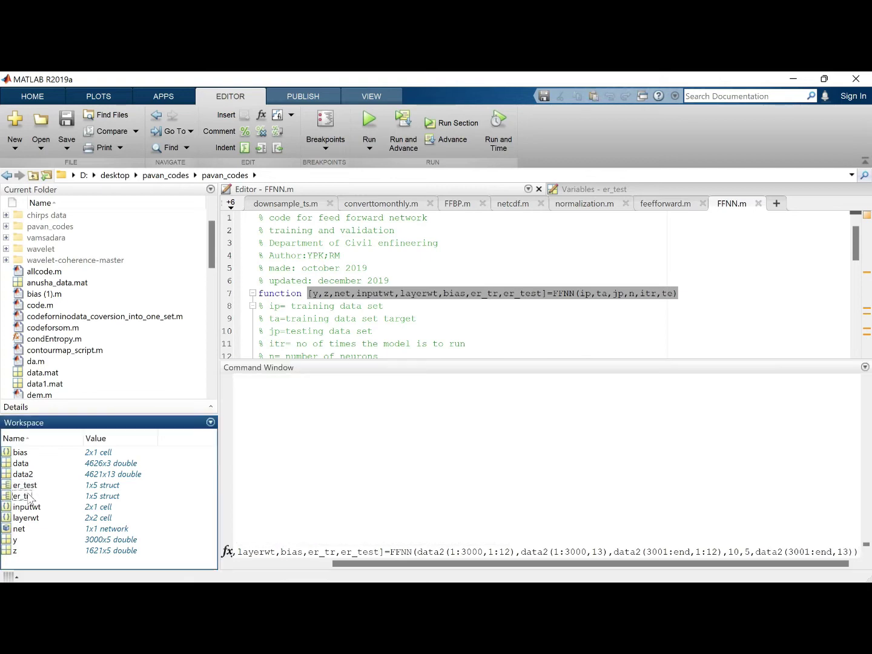
click(11, 497)
click(25, 497)
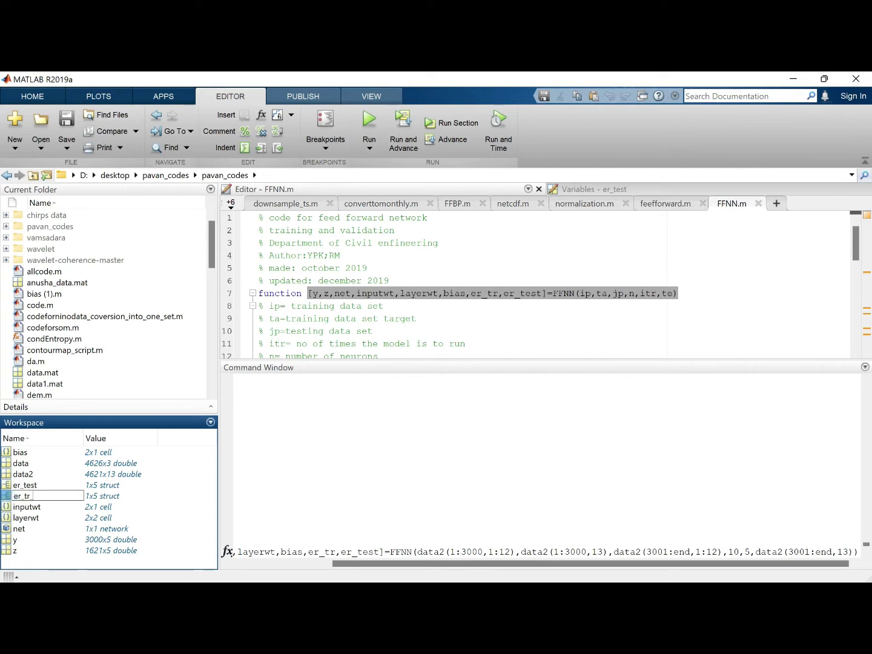
click(34, 487)
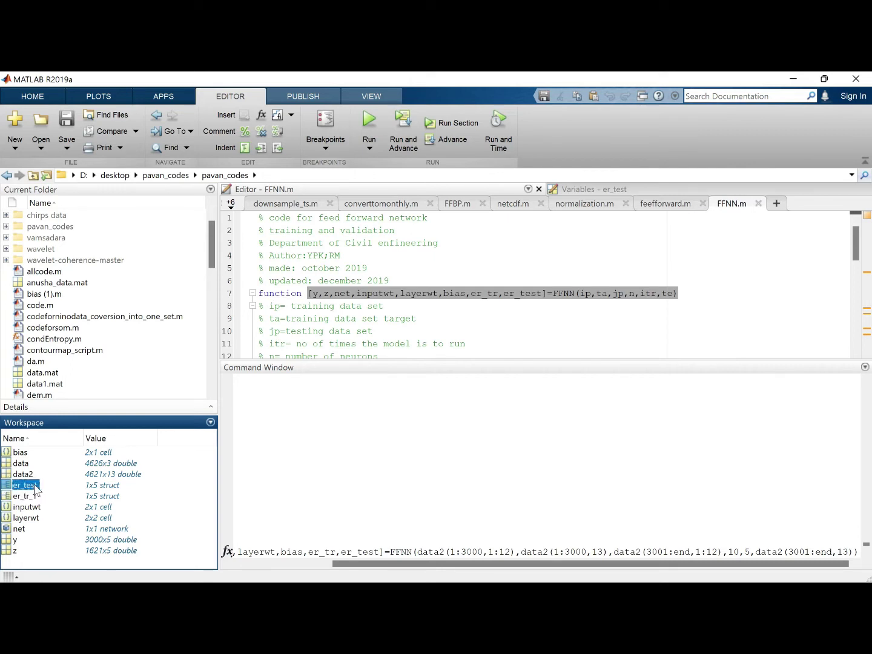
Open er_test and rename it to er_test_1
click(23, 490)
double_click(23, 489)
click(23, 490)
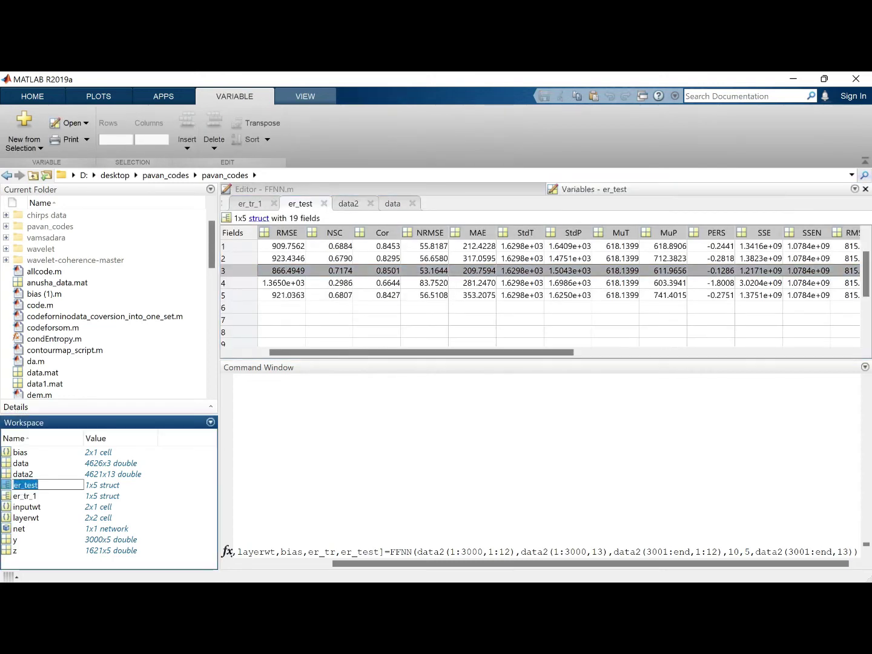
click(38, 486)
text(_1)
key(Return)
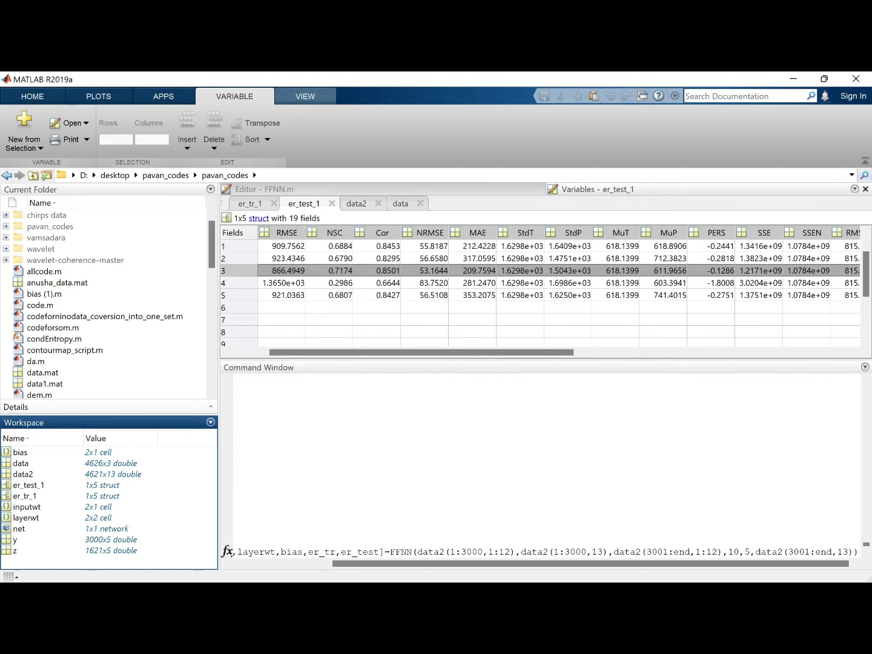
Recall the original-data FFNN command with 10 neurons at the prompt
click(248, 488)
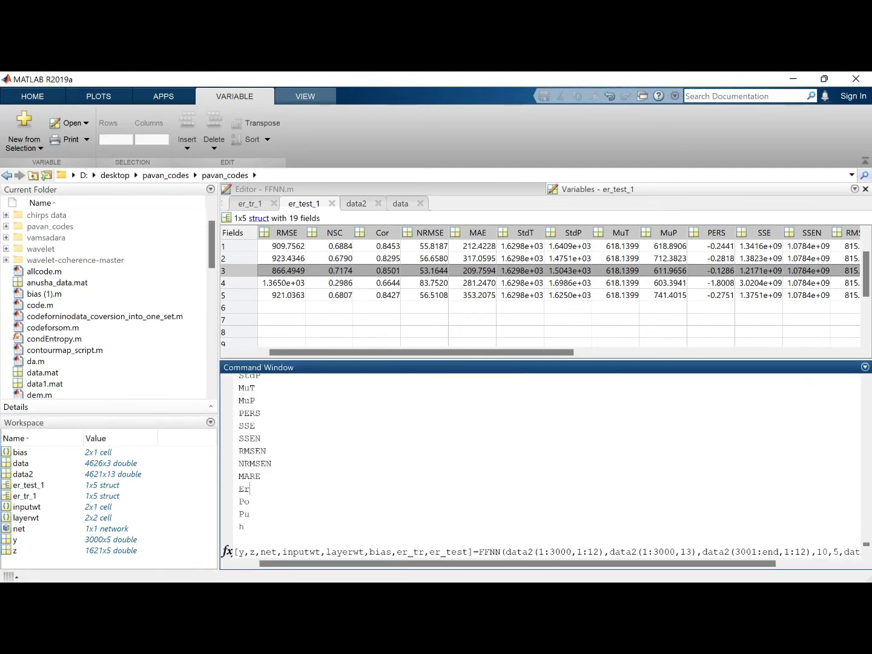
key(Up)
key(Up)
key(Up)
key(Up)
key(Up)
key(Up)
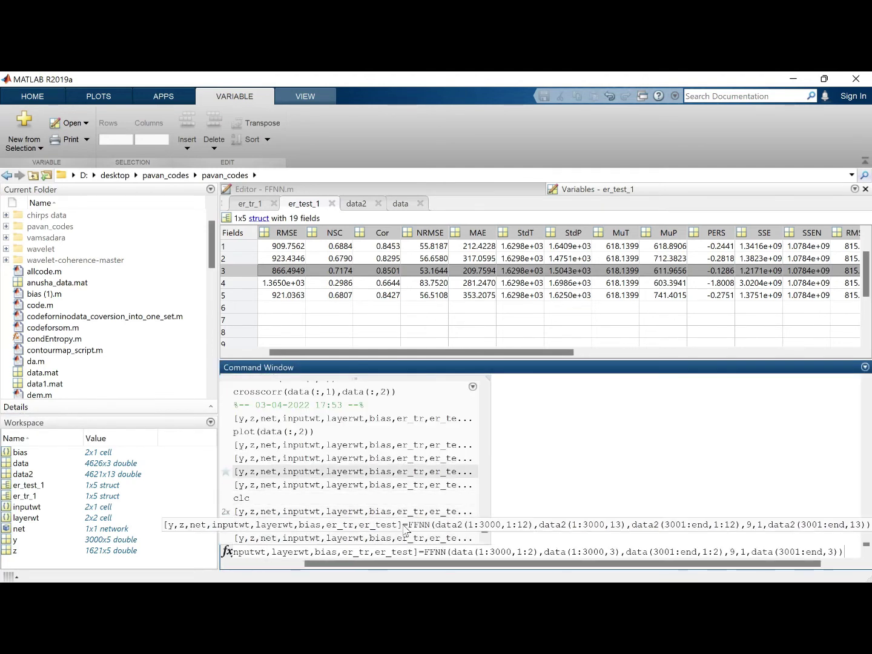
key(Down)
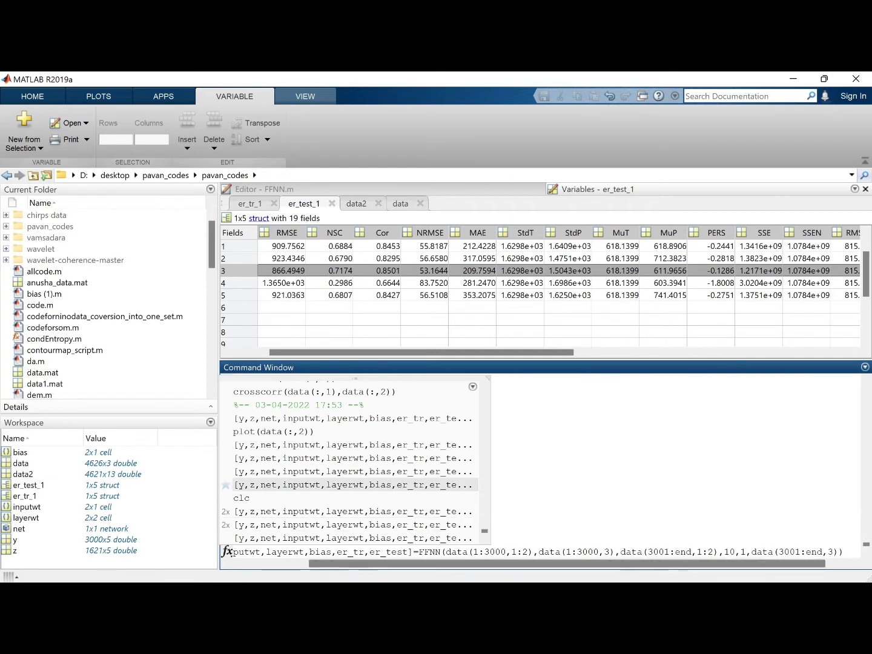
click(234, 538)
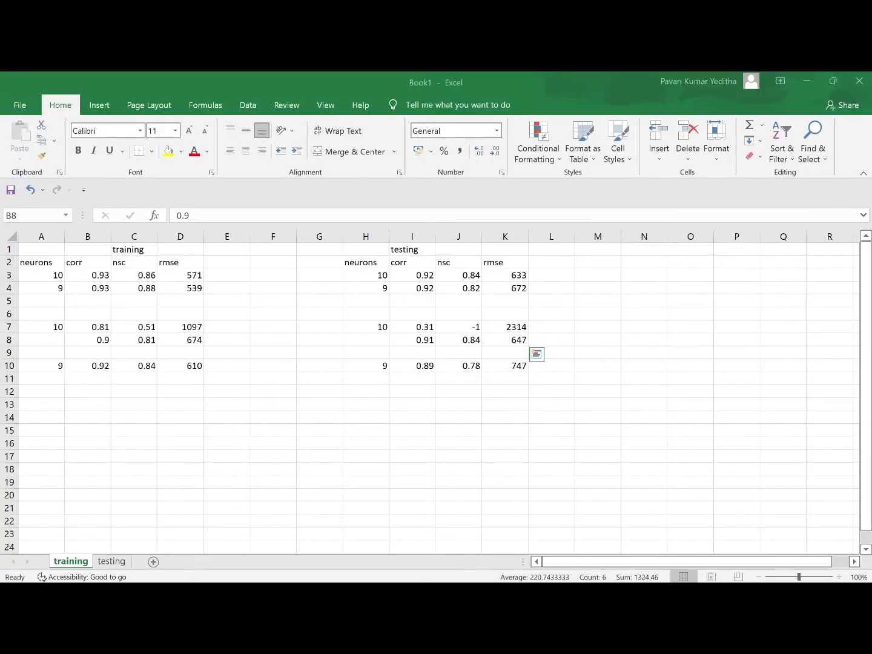
In Excel, select row 8's results B8:K8 and check row 3's 10-neuron results, then return to MATLAB
drag(88, 339, 504, 340)
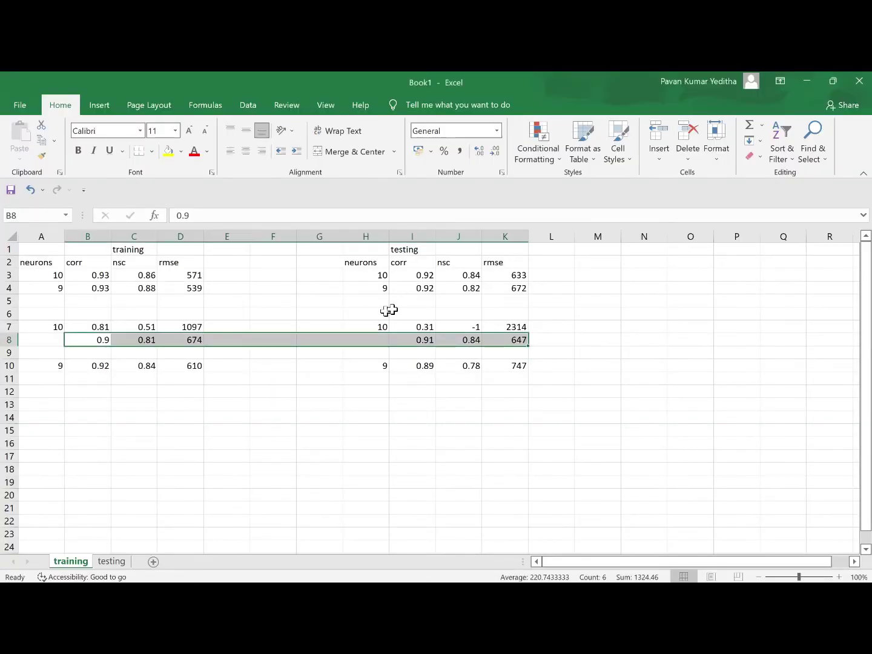
key(ctrl+v)
click(474, 275)
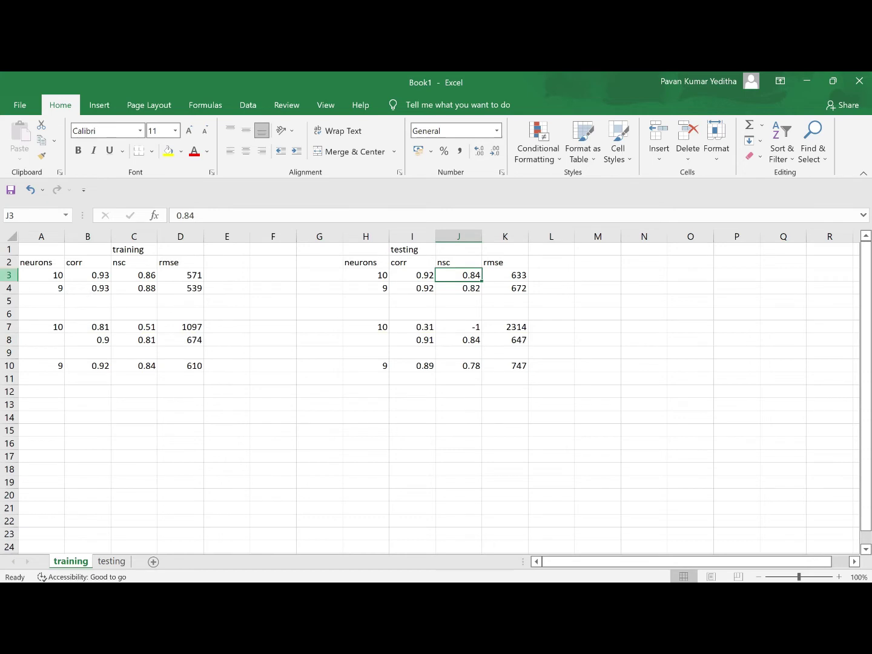
click(9, 275)
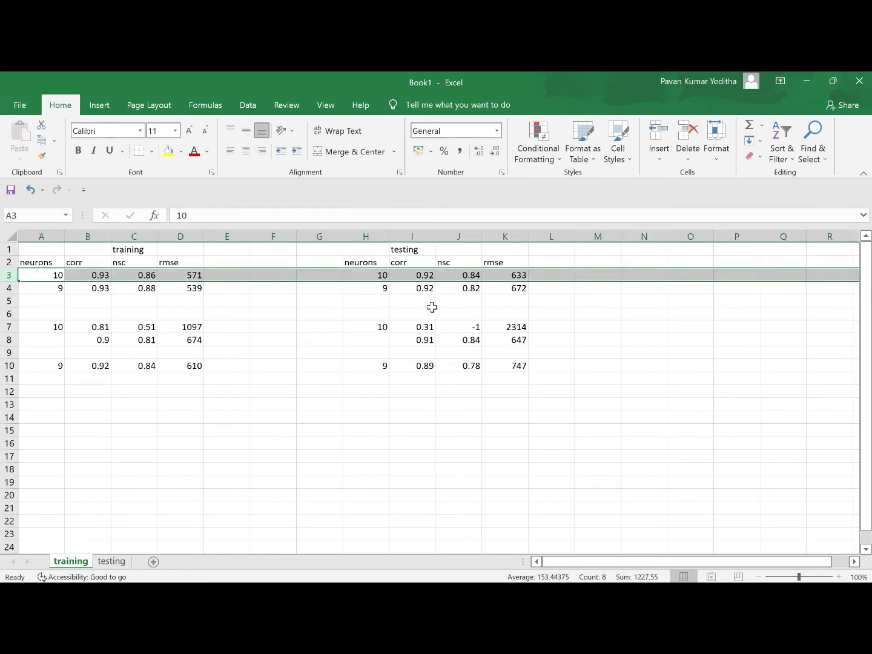
key(alt+Tab)
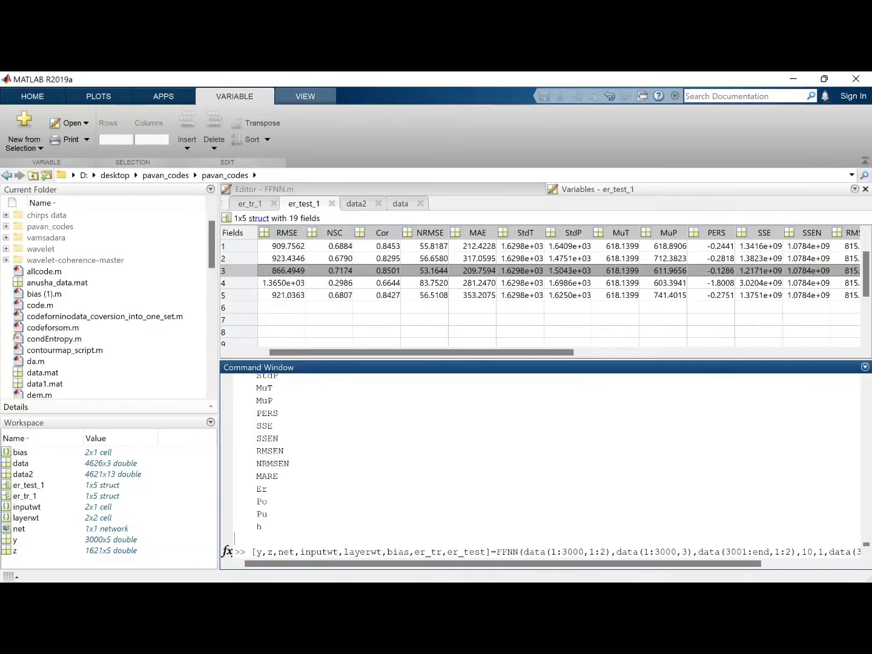
Change the recalled FFNN command's run-count argument to '1,' and run the 10-neuron training
click(831, 552)
key(BackSpace)
key(BackSpace)
text(1,)
key(Return)
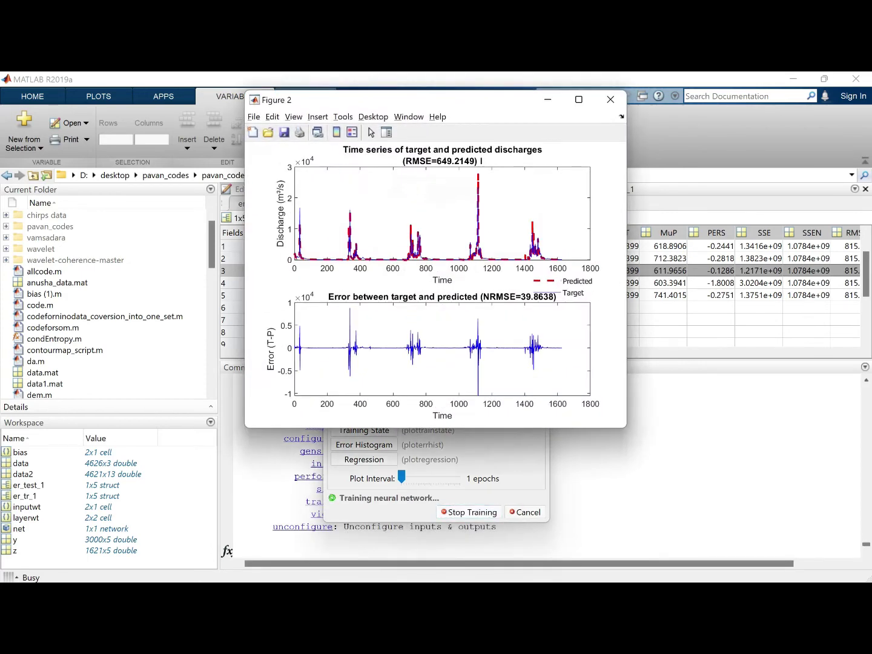
Close discharge plot Figures 1–4 as each run finishes, then the finished training window
click(611, 99)
click(613, 98)
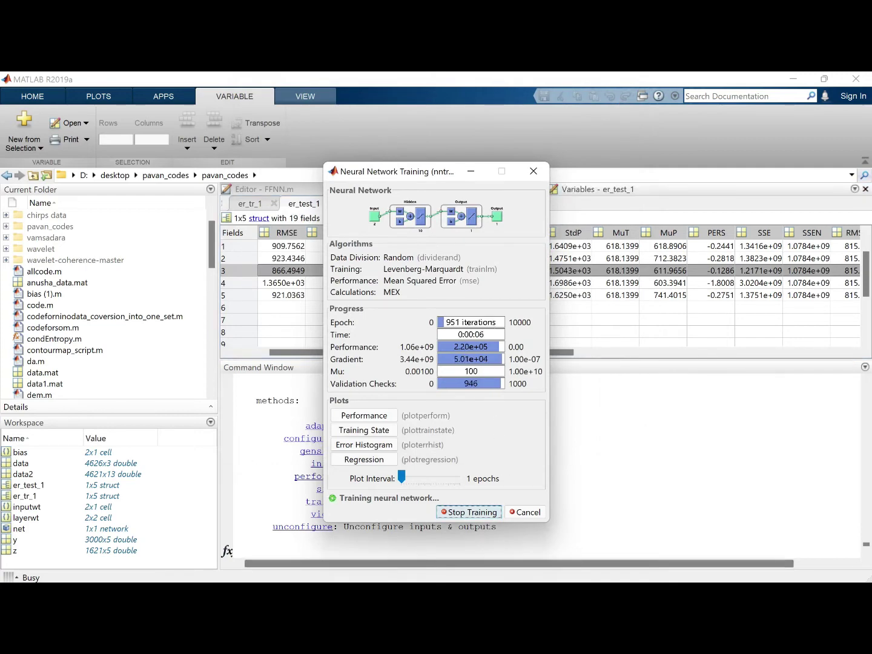
mouse_move(496, 591)
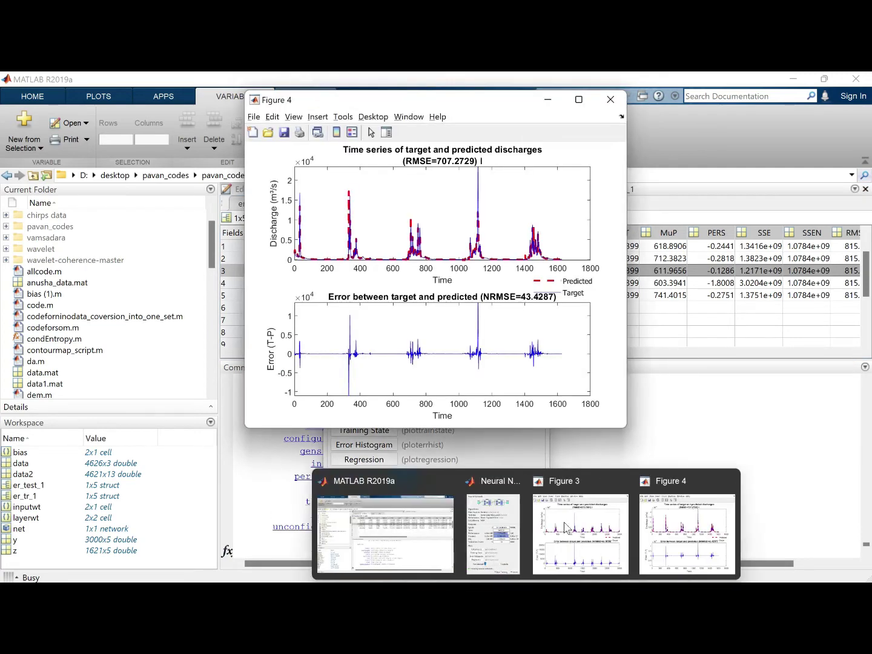
click(618, 99)
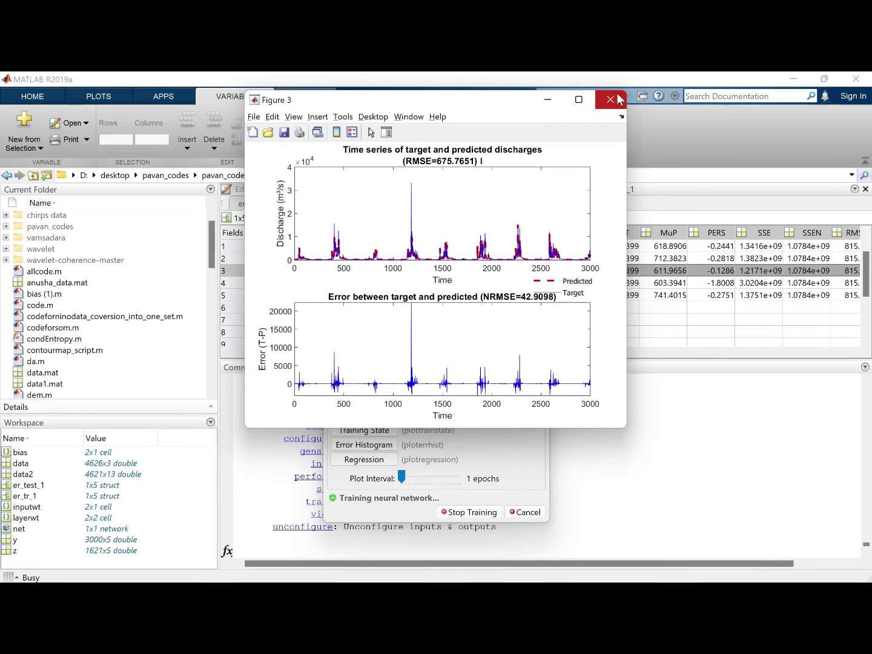
click(618, 99)
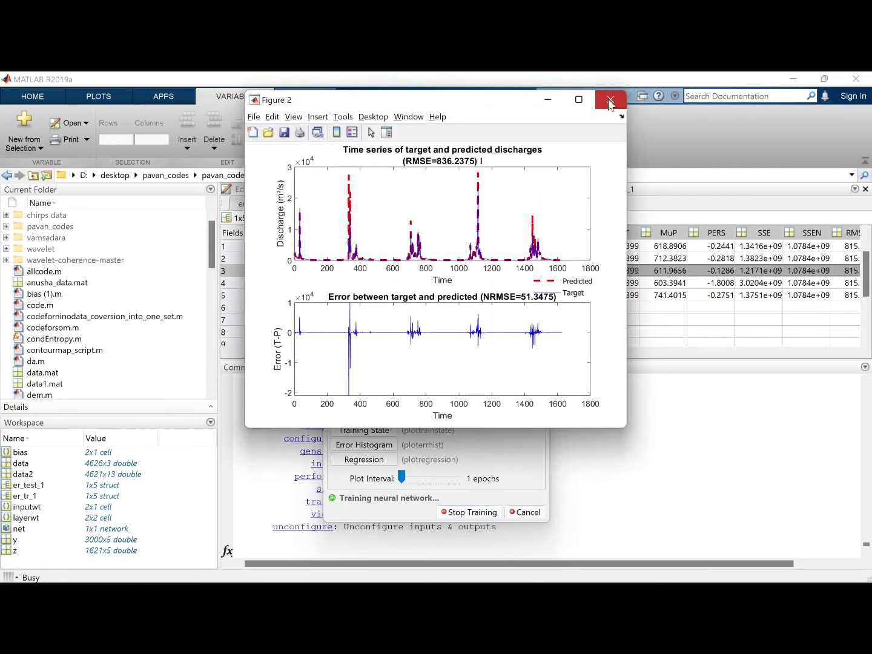
click(609, 105)
click(609, 100)
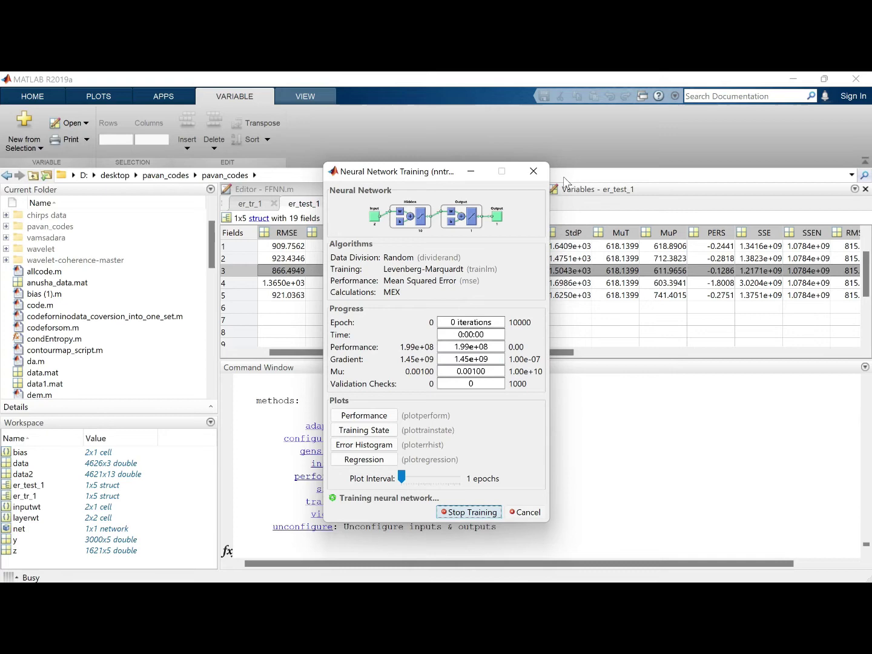
click(611, 100)
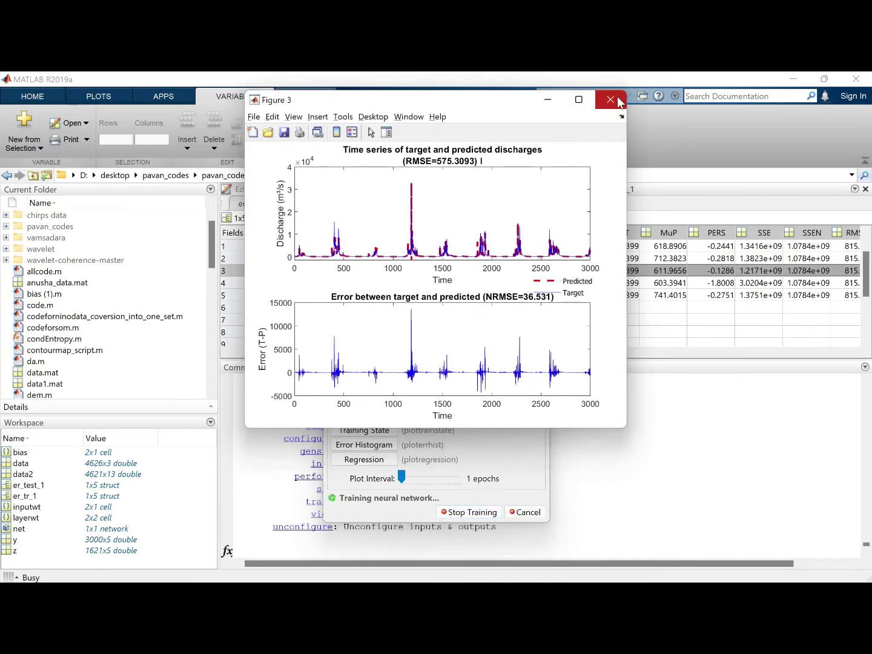
click(611, 99)
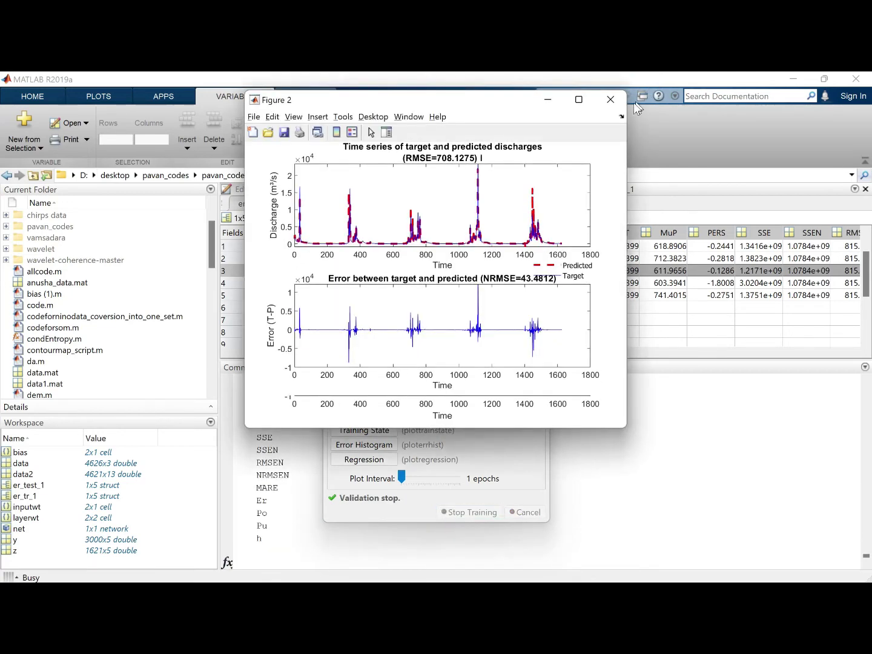
click(619, 98)
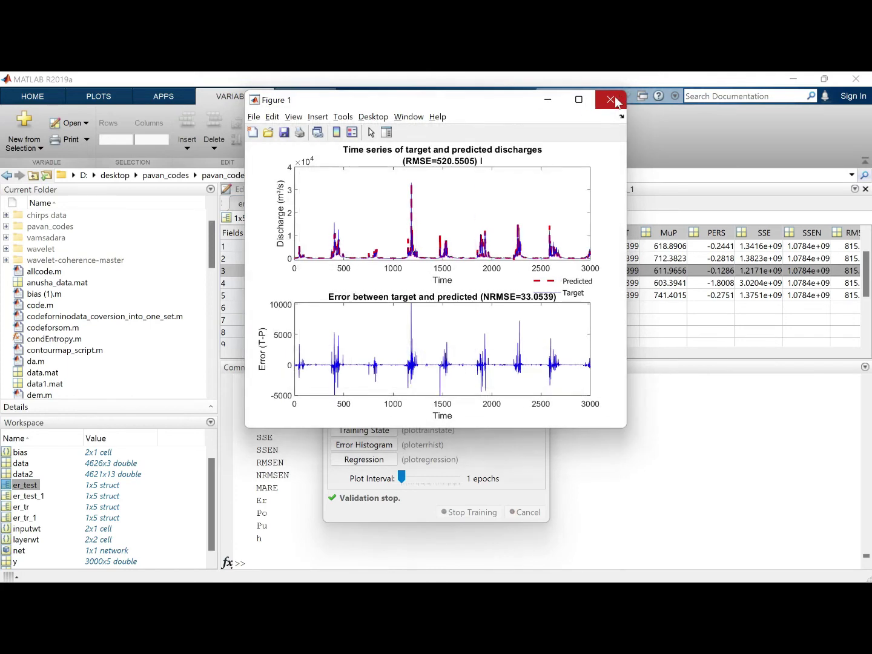
click(612, 97)
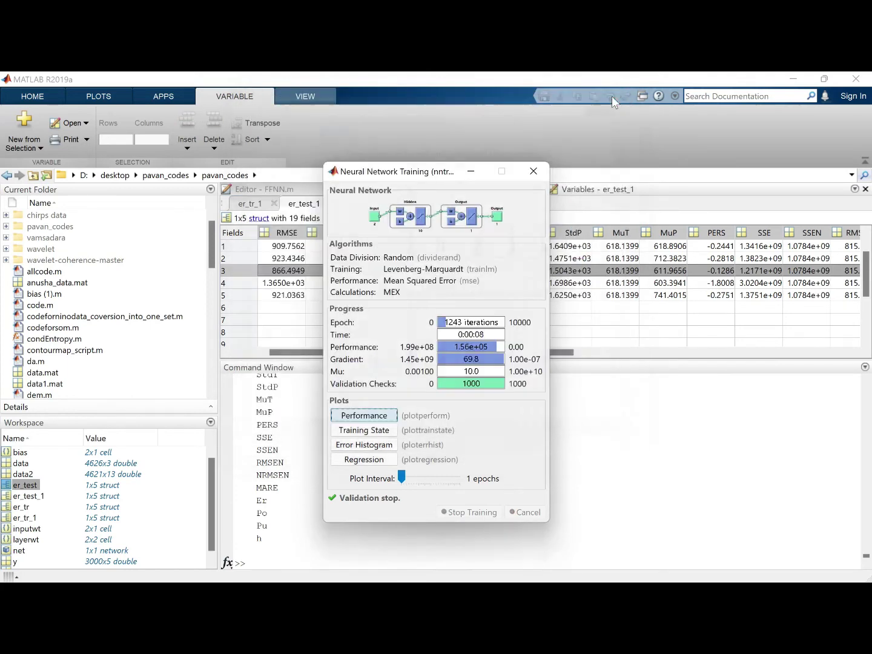
click(534, 171)
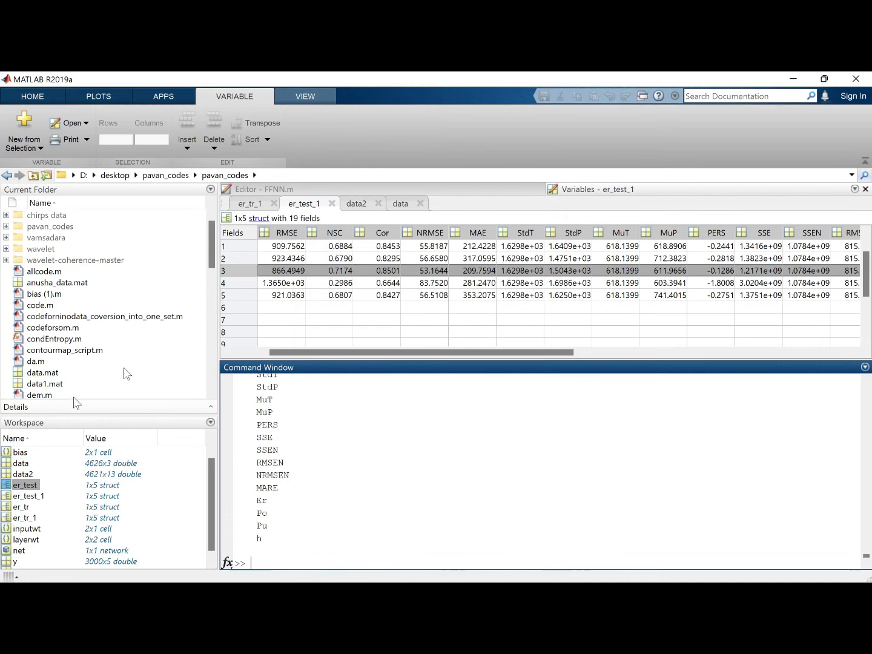
Open the new er_tr struct and inspect run 2's NSC and Cor and run 5's results
double_click(21, 508)
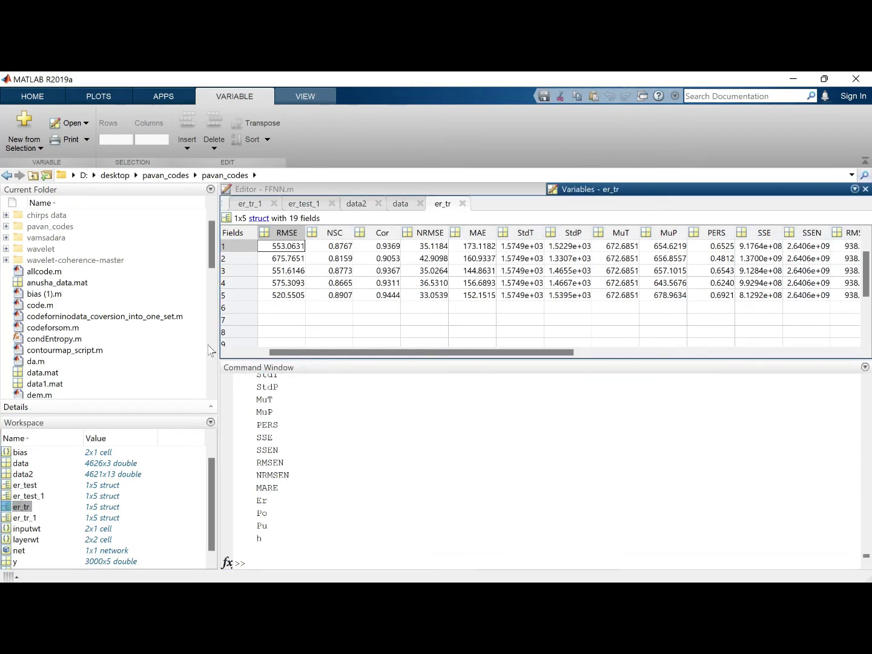
click(349, 261)
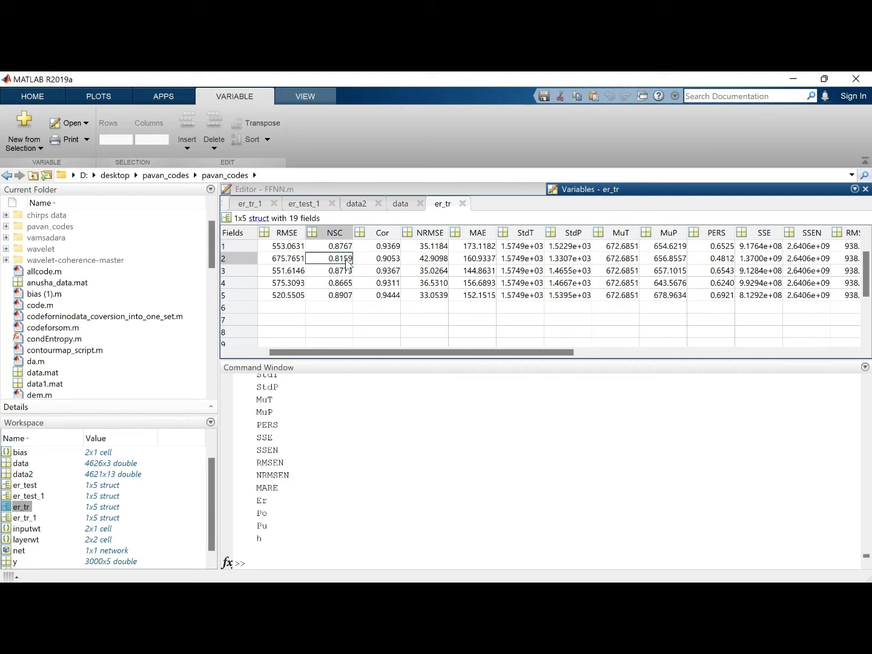
click(384, 260)
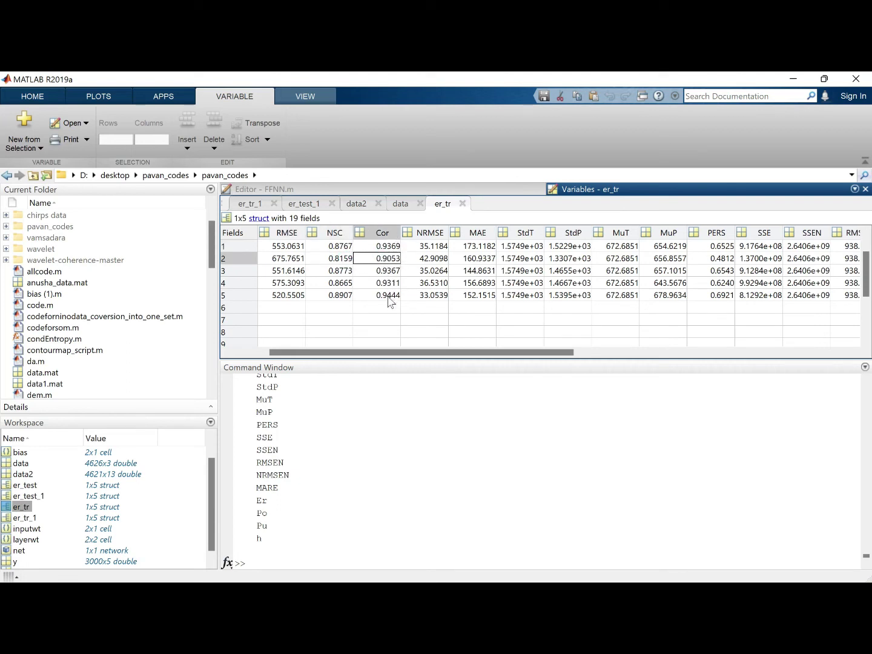
click(246, 294)
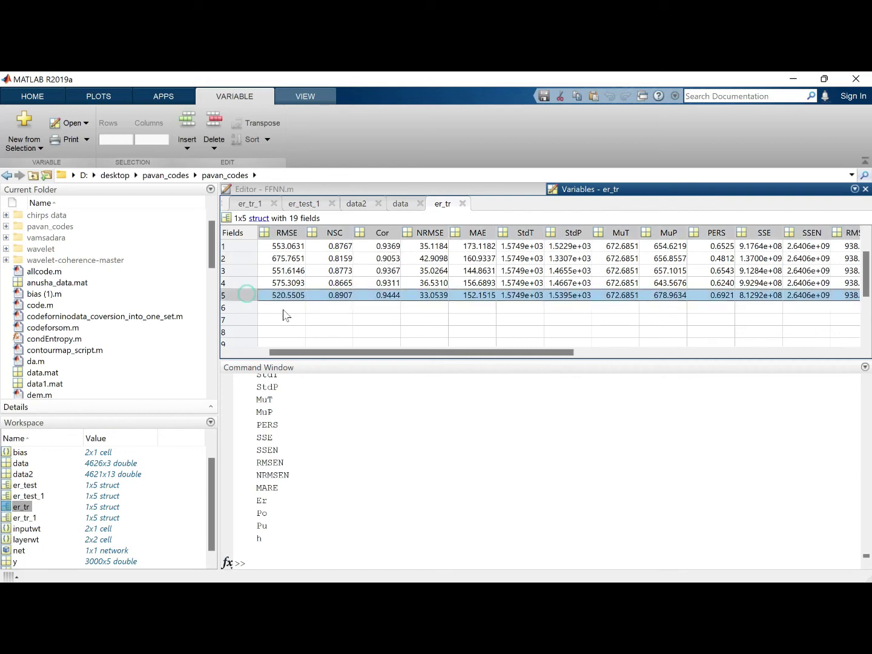
Open er_test and check the test correlations of runs 4 and 1 and run 5's NRMSE
double_click(27, 485)
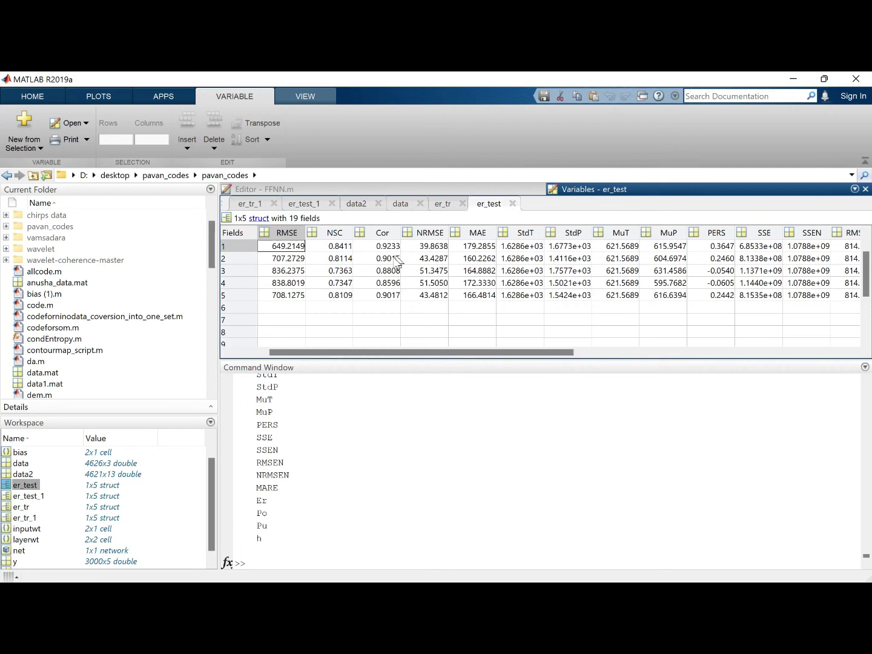
click(393, 285)
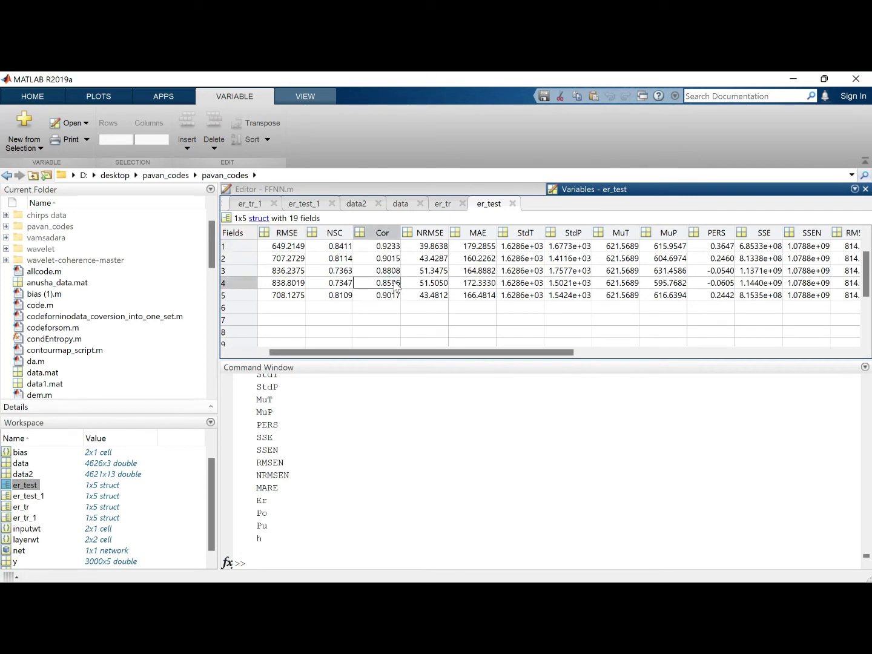
click(392, 247)
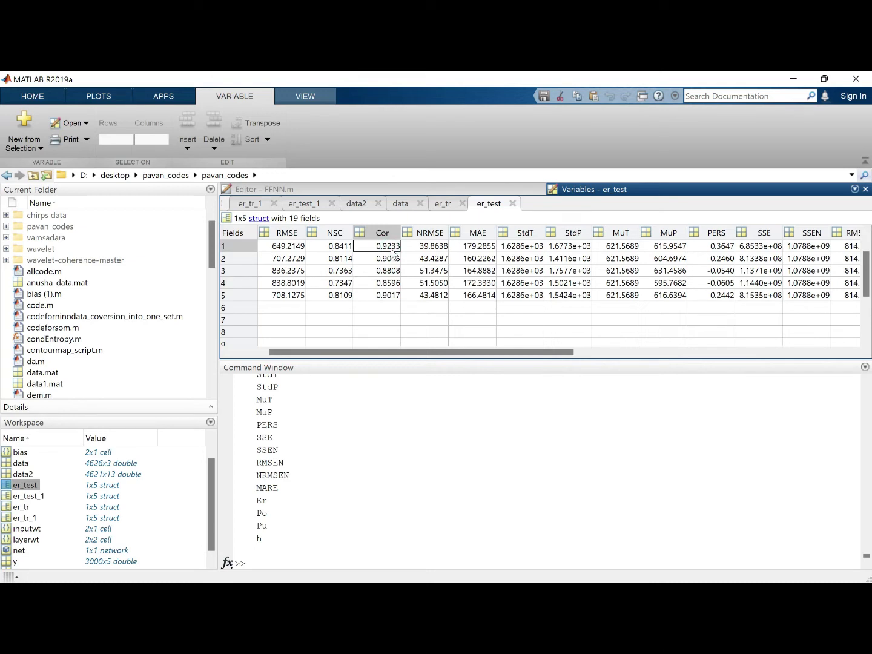
click(443, 204)
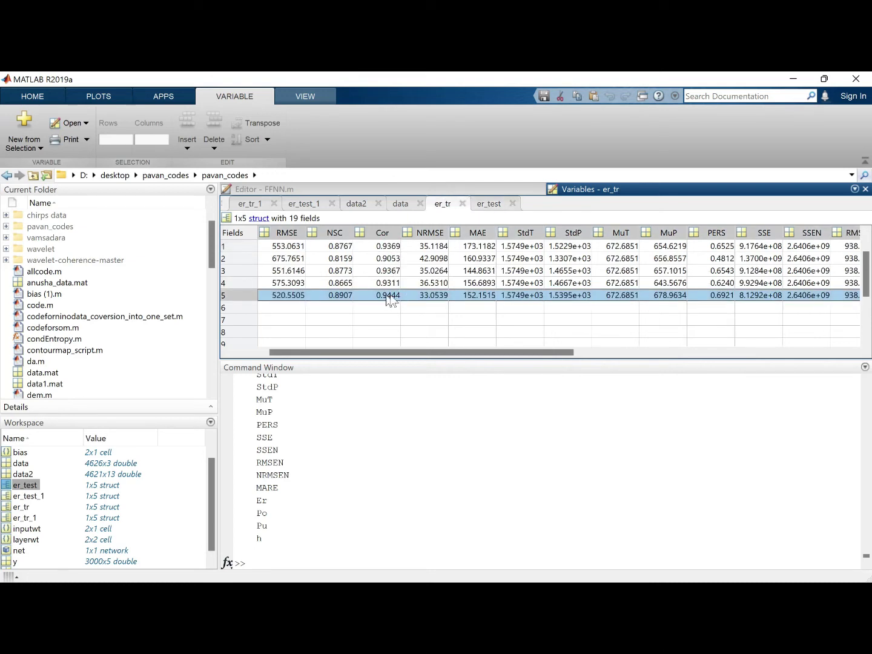
click(495, 204)
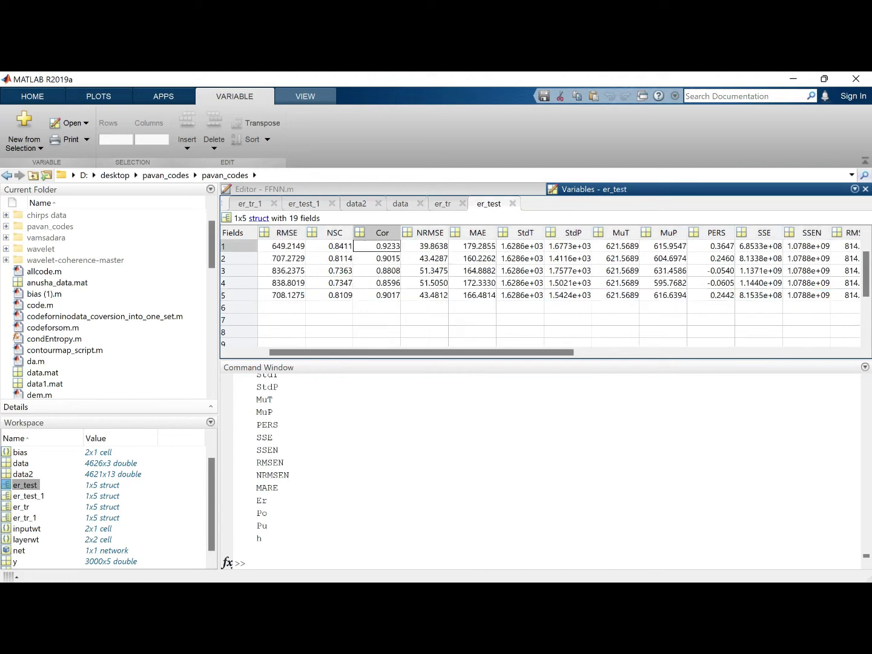
click(404, 298)
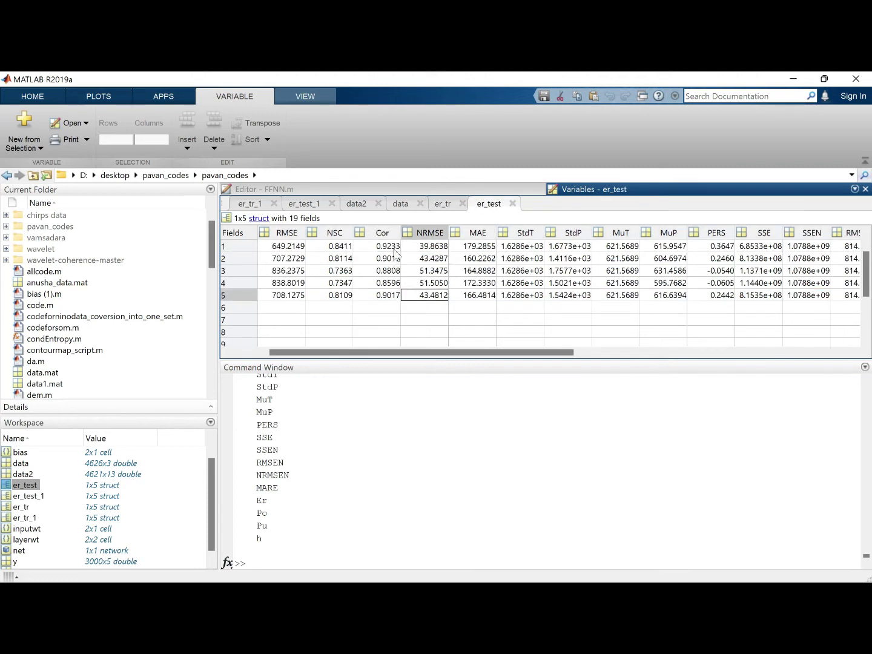
Compare er_tr runs 1 and 3, including run 1's RMSE, against er_test run 1
click(449, 207)
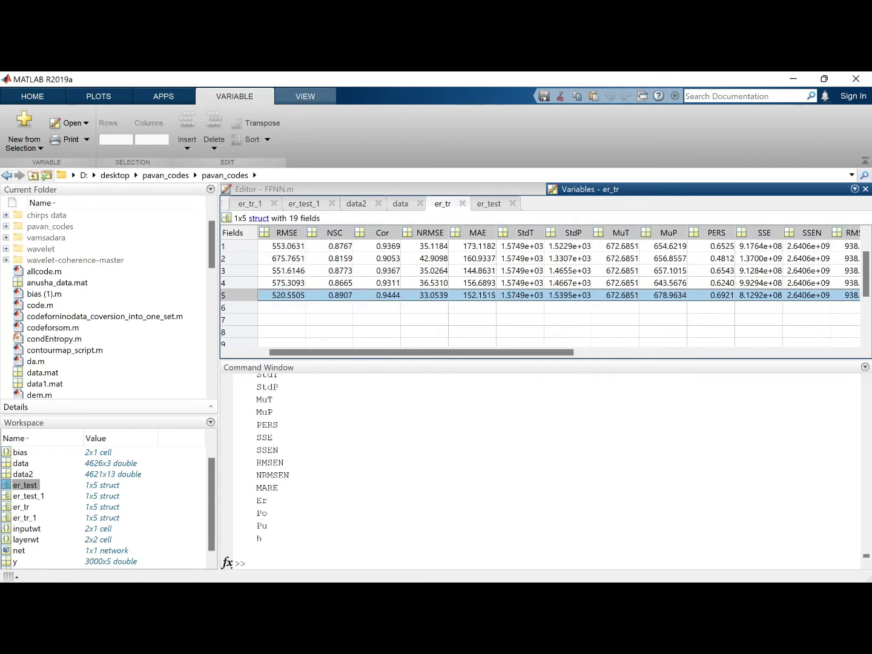
click(286, 247)
click(232, 247)
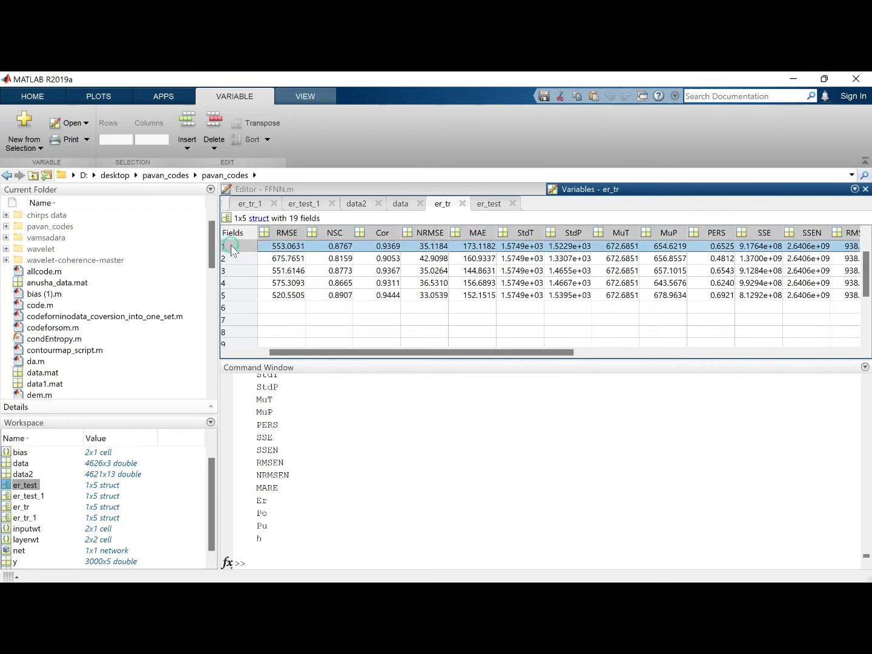
click(241, 270)
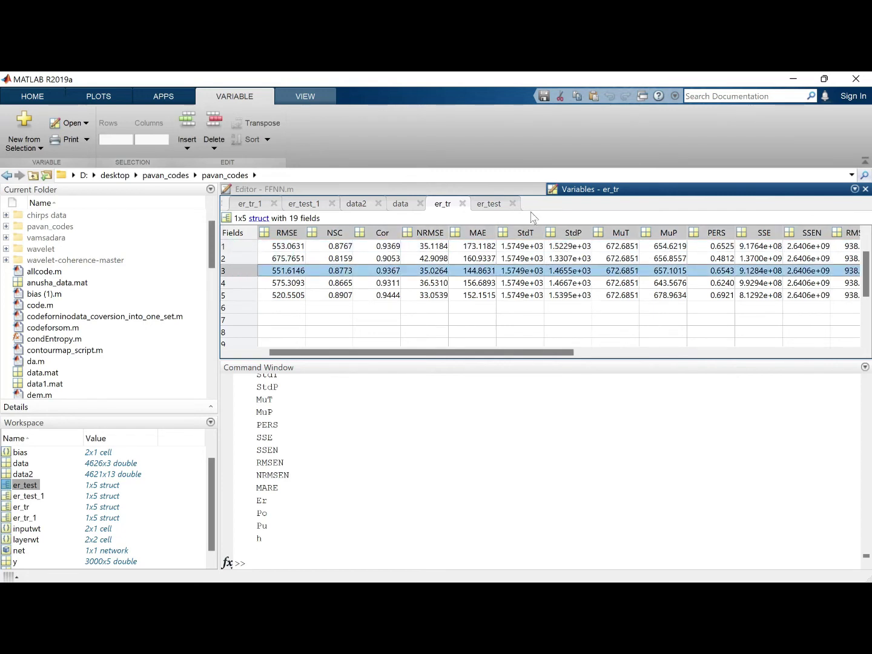
click(483, 204)
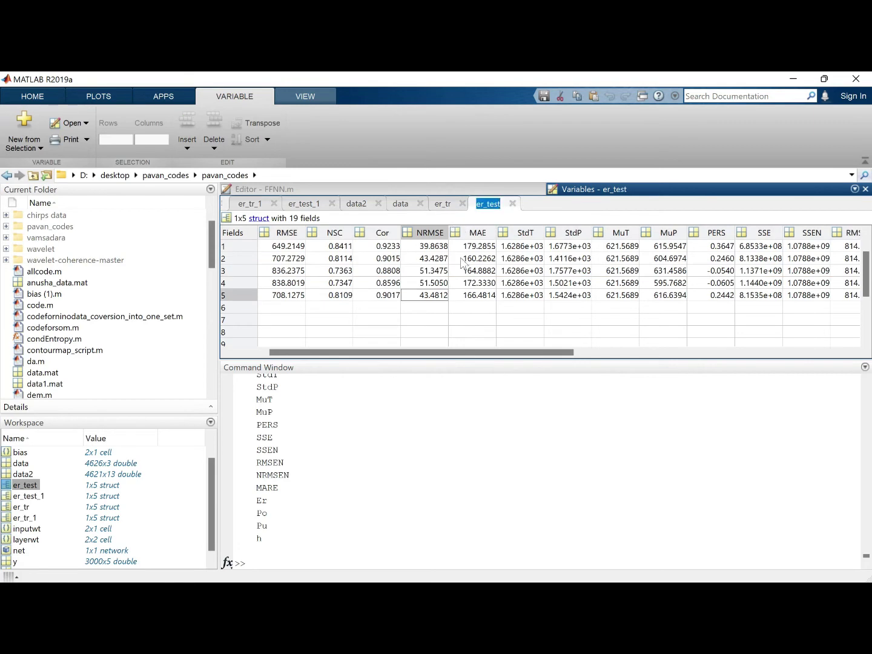
click(483, 318)
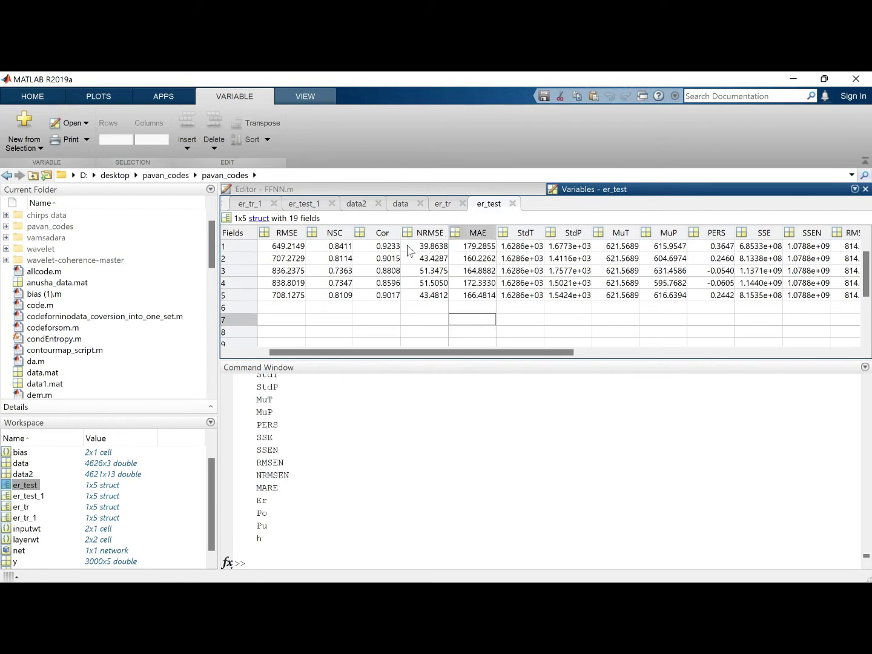
click(246, 247)
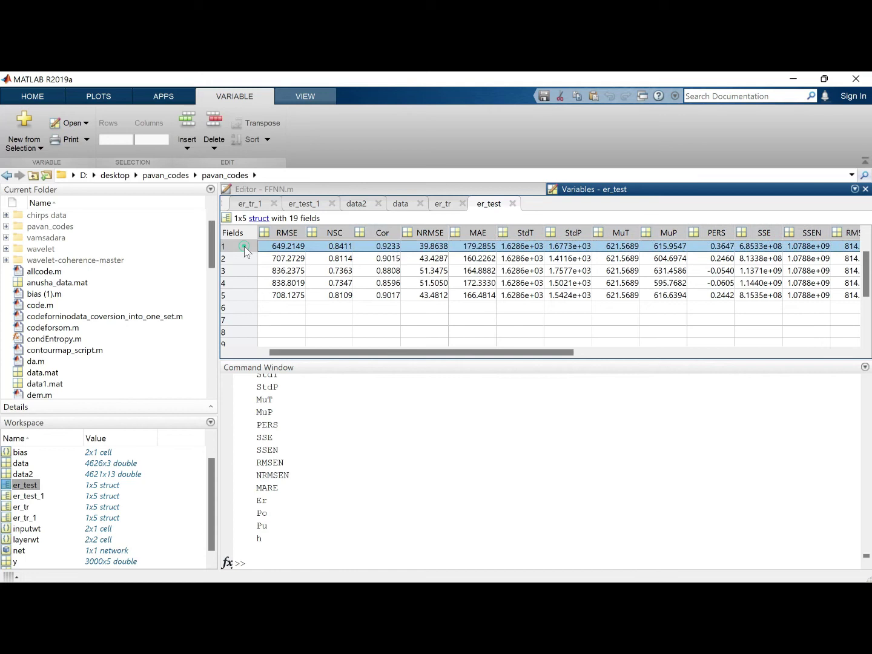
click(445, 203)
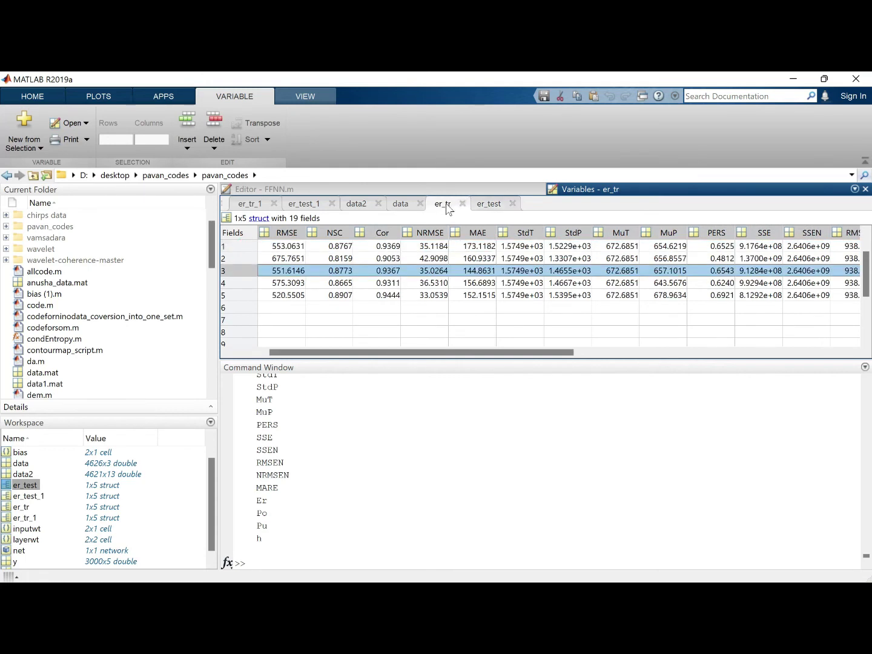
Review er_tr training rows for runs 1, 5 and 2, then er_test rows for runs 4 and 1
click(243, 246)
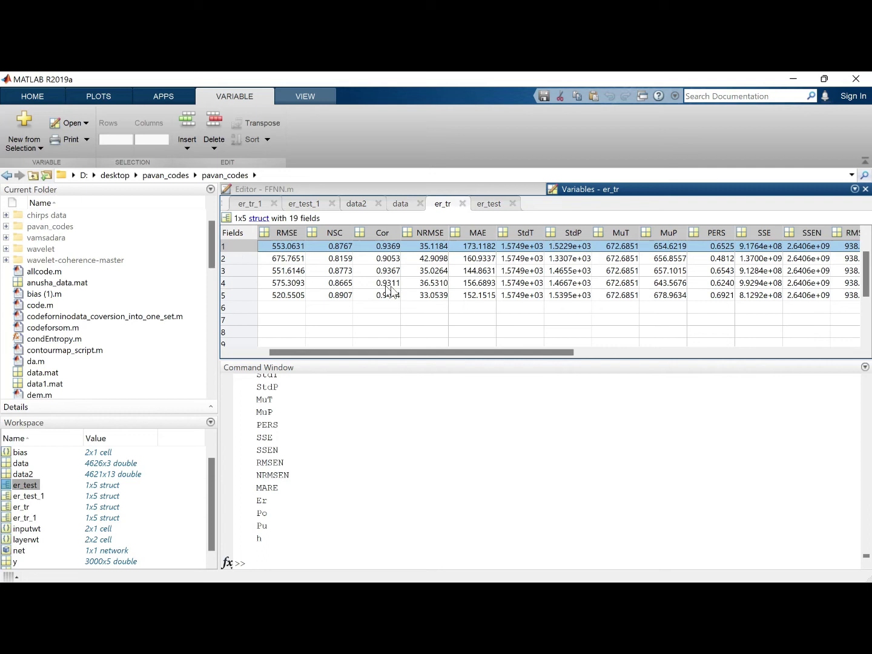
click(247, 295)
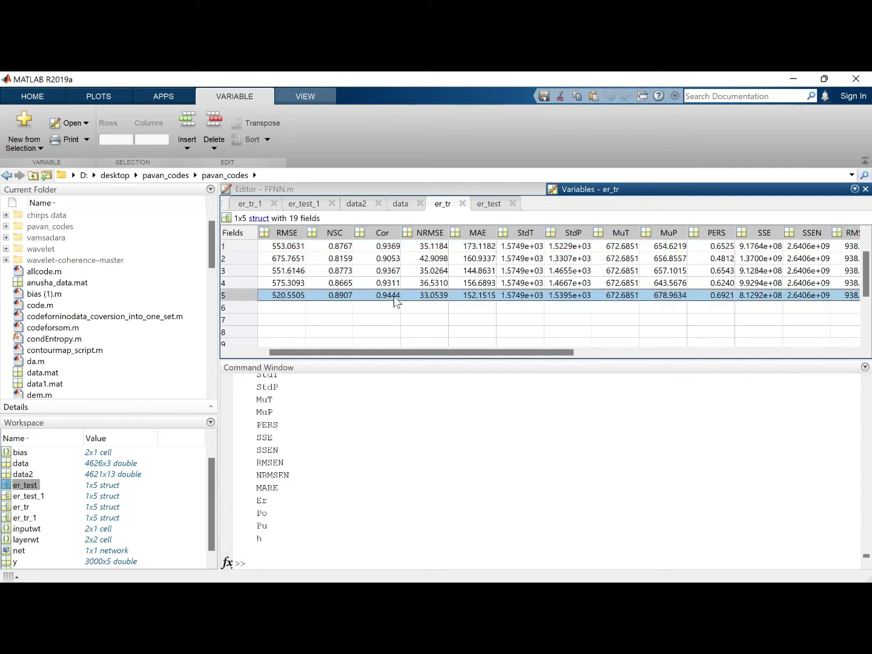
click(243, 258)
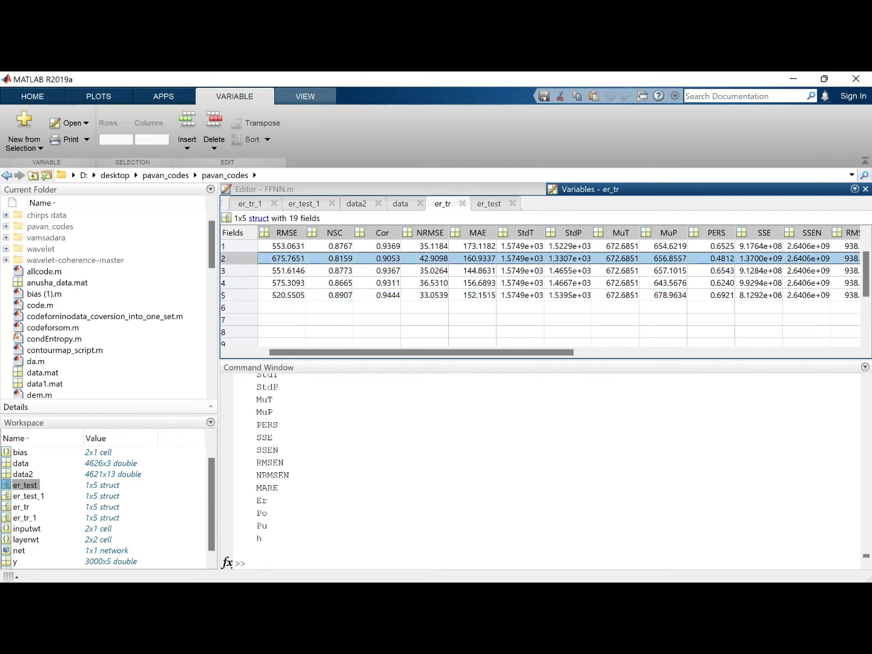
click(490, 205)
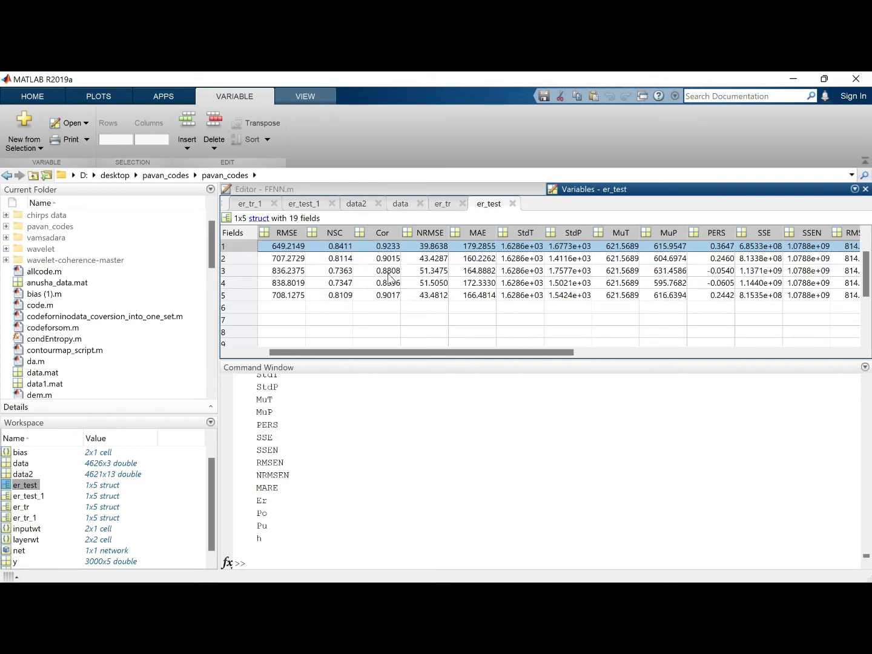
click(251, 284)
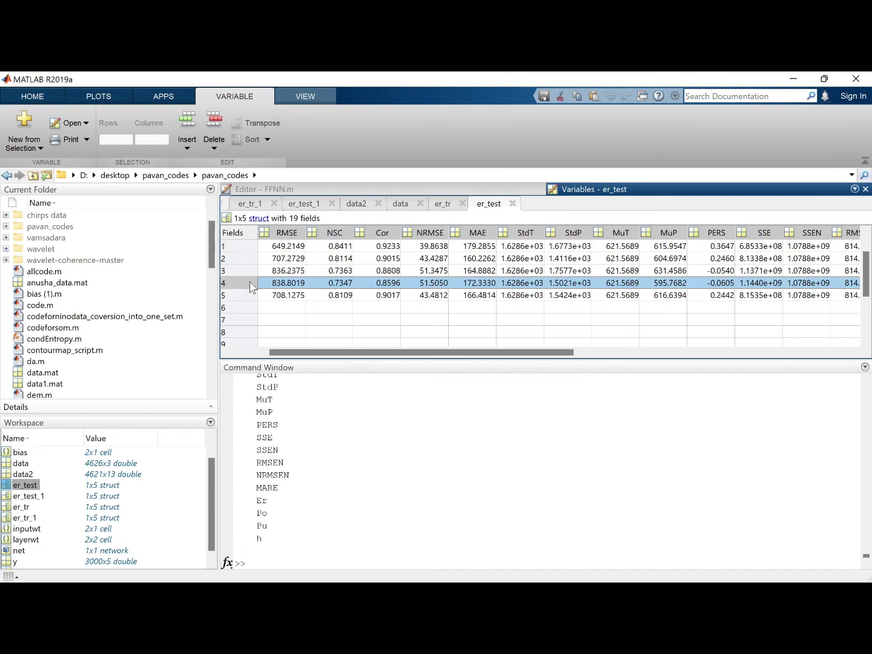
click(237, 245)
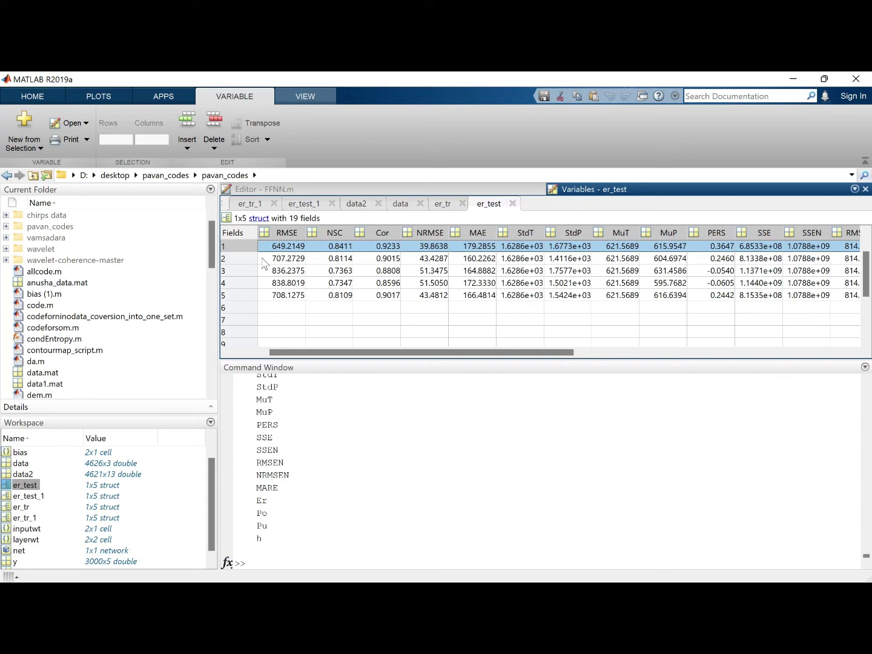
Scroll FFNN.m to its training settings and examine the tansig and min_grad lines
click(361, 188)
scroll(440, 301, down, 5)
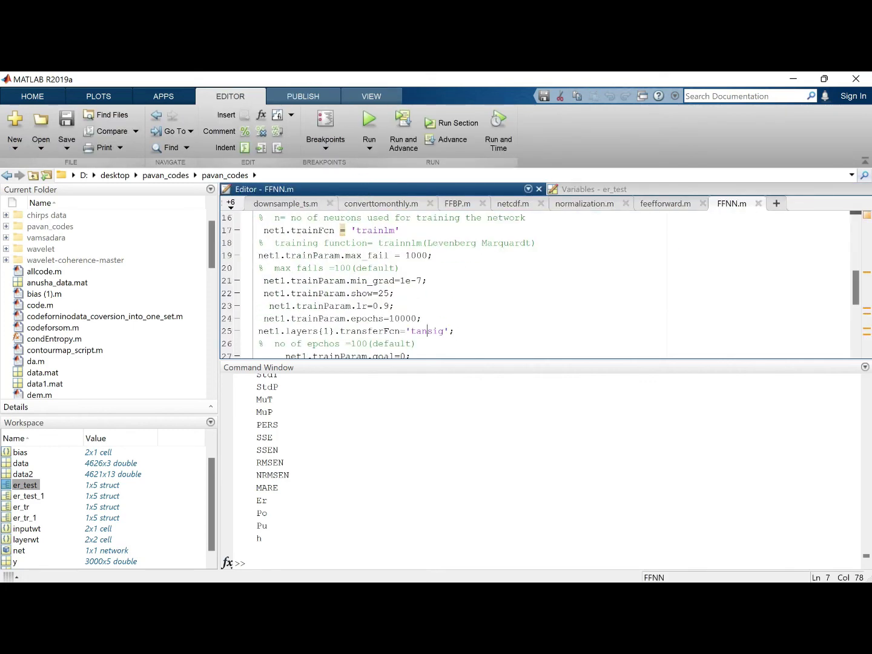
click(427, 331)
click(427, 281)
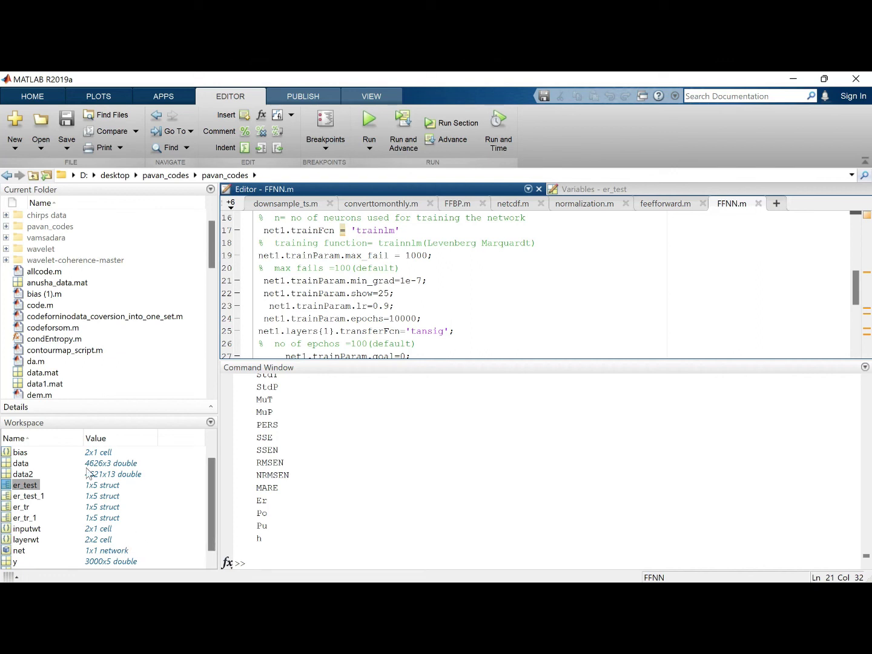
Open the original data array and the 4621x13 data2 array in the Variables editor
double_click(94, 464)
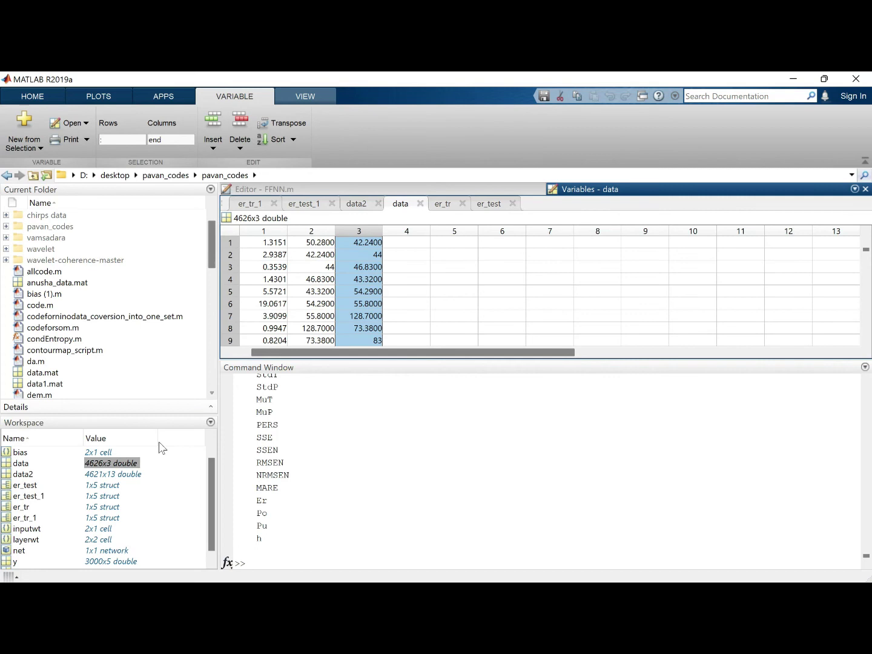
click(133, 477)
double_click(134, 478)
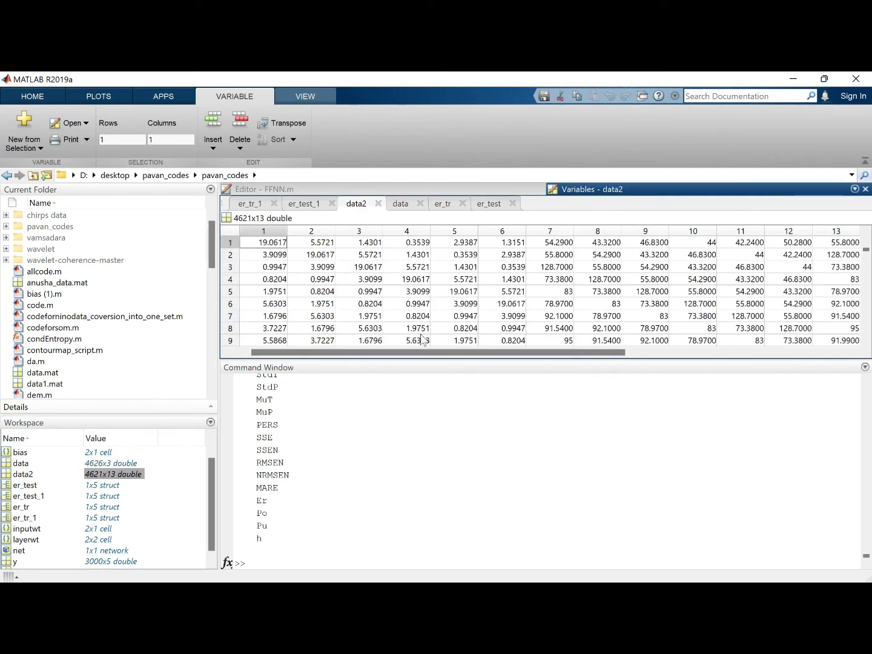
Select data2's column headers to mark off columns 1 through 12 from column 13
mouse_move(417, 352)
mouse_down()
mouse_move(449, 352)
mouse_move(417, 356)
mouse_up()
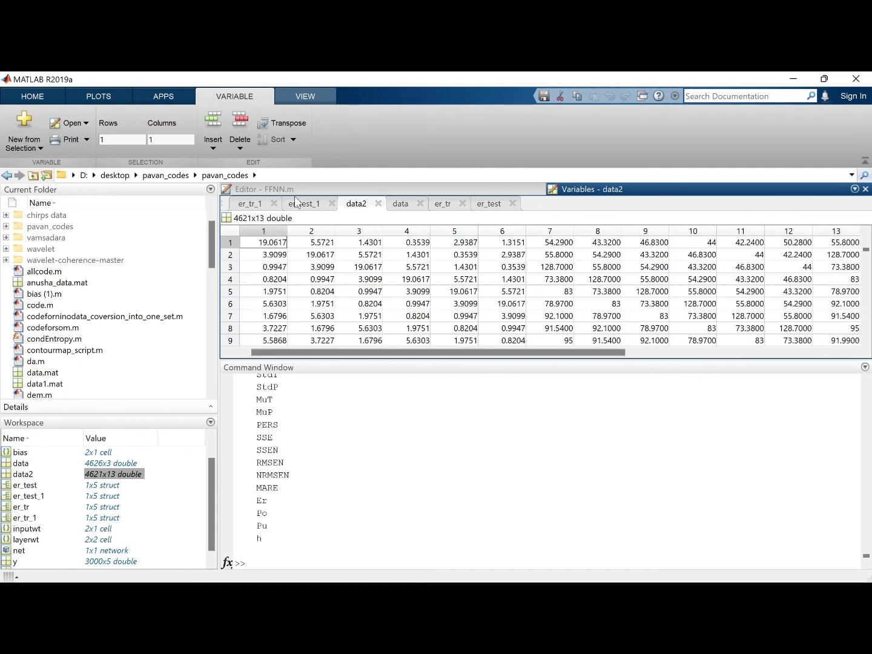
drag(275, 225, 441, 245)
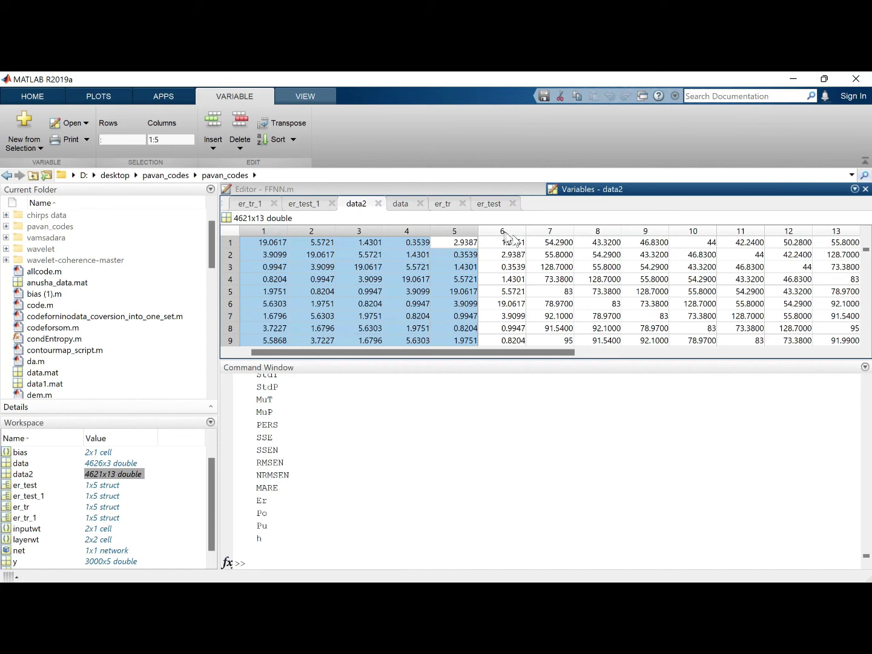
drag(511, 232, 766, 254)
drag(454, 231, 306, 237)
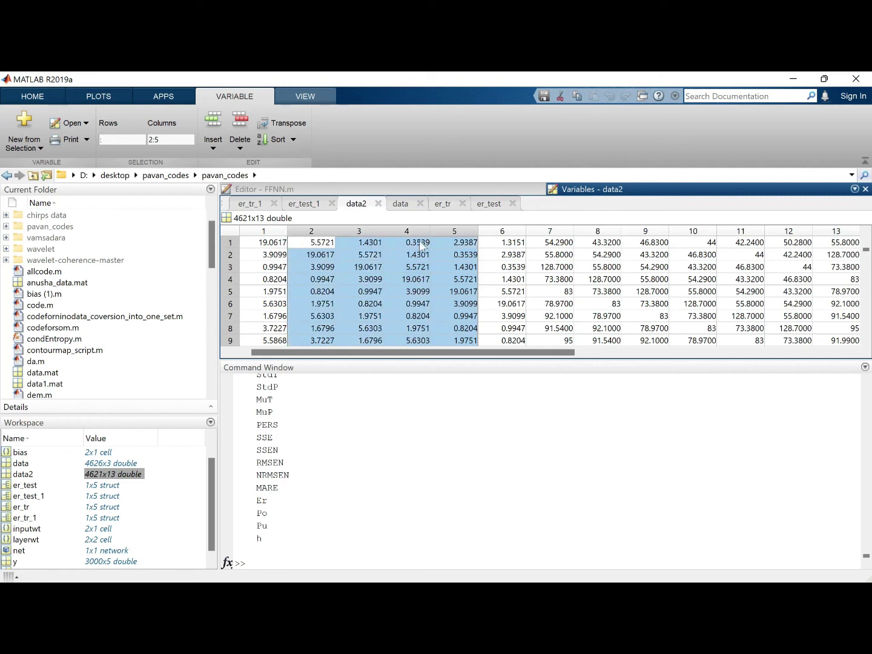
drag(788, 232, 273, 258)
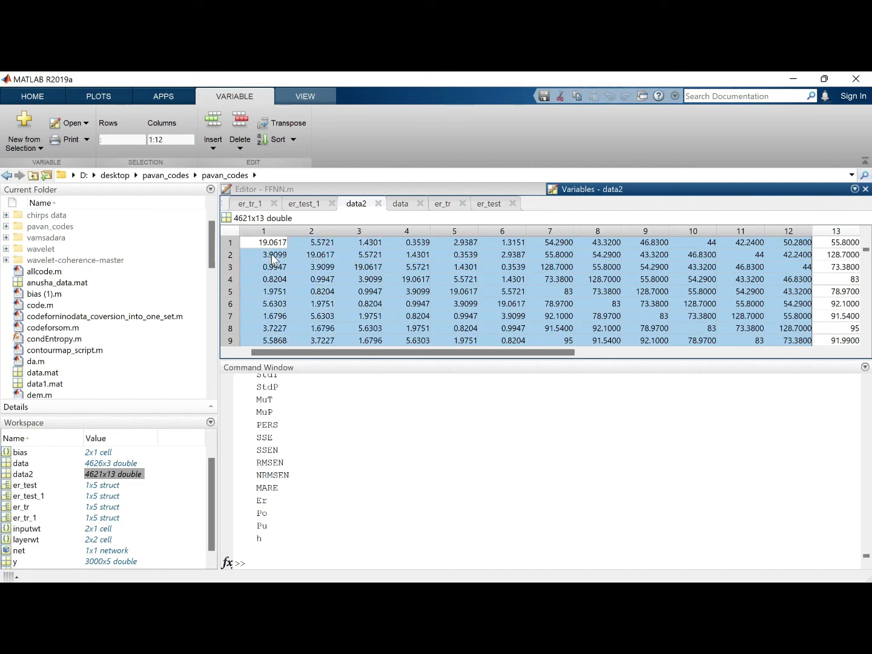